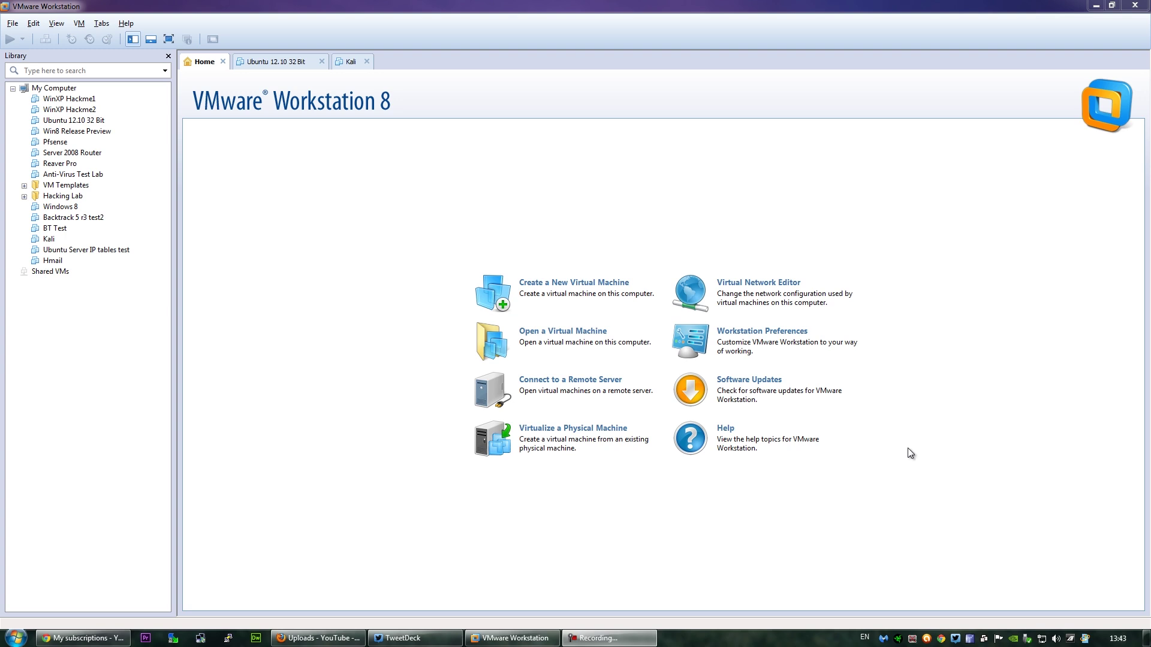
- Start a new virtual machine from the File menu using the Typical setup
{"action": "left_click", "coordinate": [12, 22]}
{"action": "left_click", "coordinate": [27, 37]}
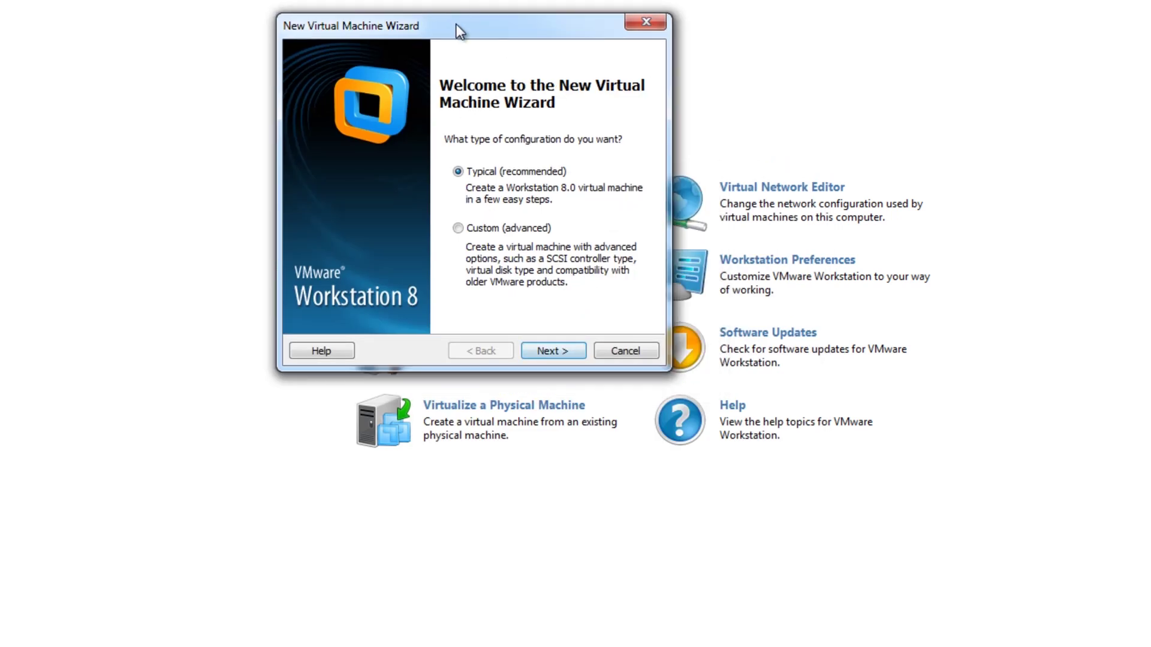
{"action": "left_click_drag", "start_coordinate": [455, 24], "coordinate": [537, 56]}
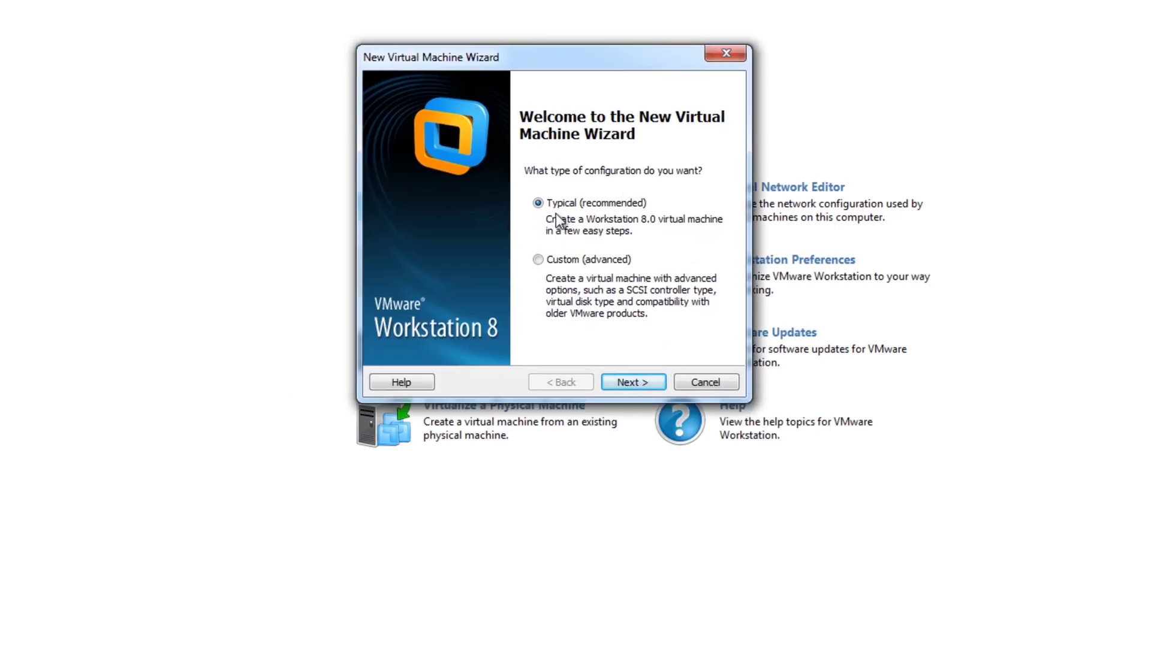
{"action": "left_click", "coordinate": [629, 380]}
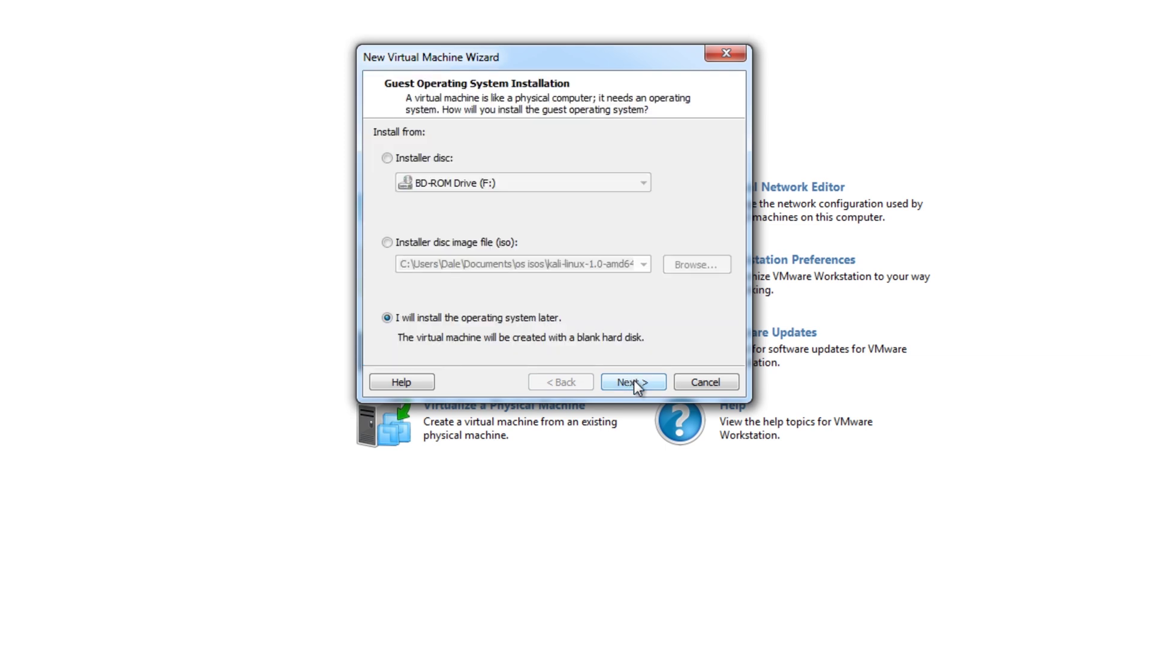
- Choose the installer disc image (iso) option and browse for the ISO file
{"action": "left_click", "coordinate": [422, 243]}
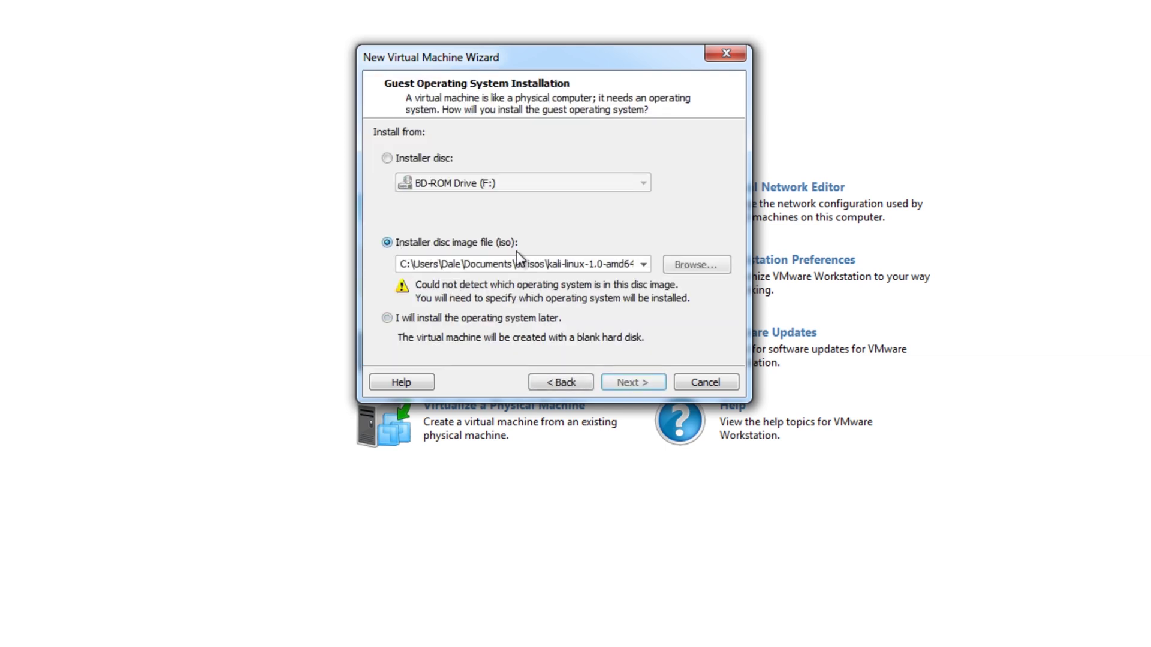
{"action": "left_click", "coordinate": [447, 264]}
{"action": "left_click", "coordinate": [557, 264]}
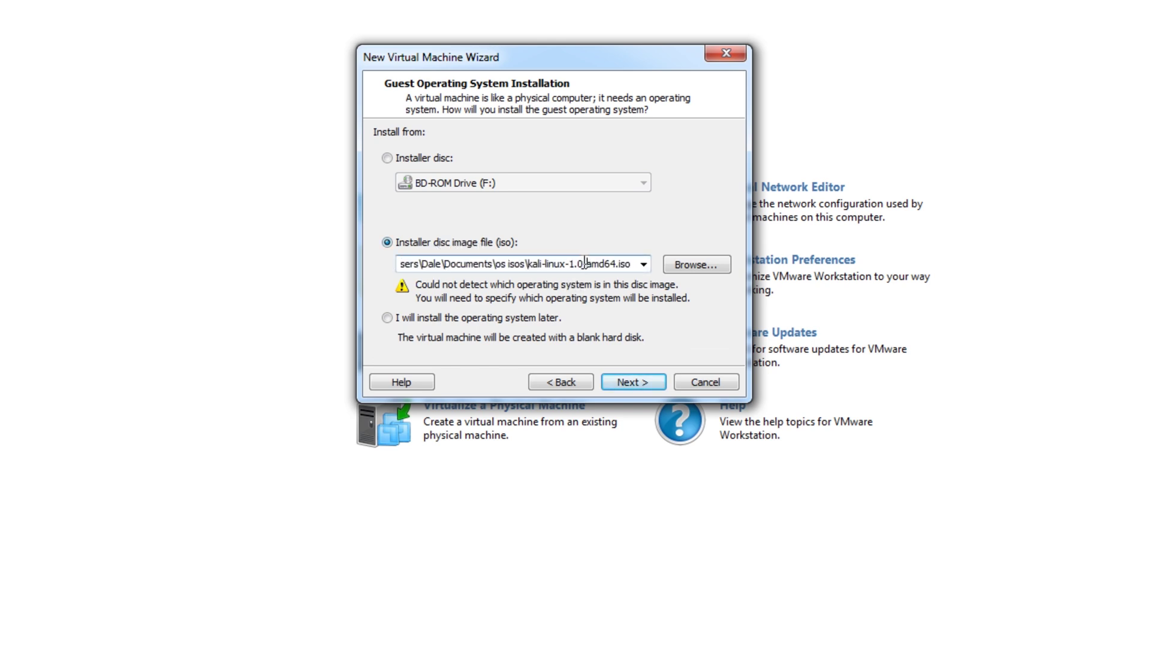
{"action": "left_click", "coordinate": [729, 265]}
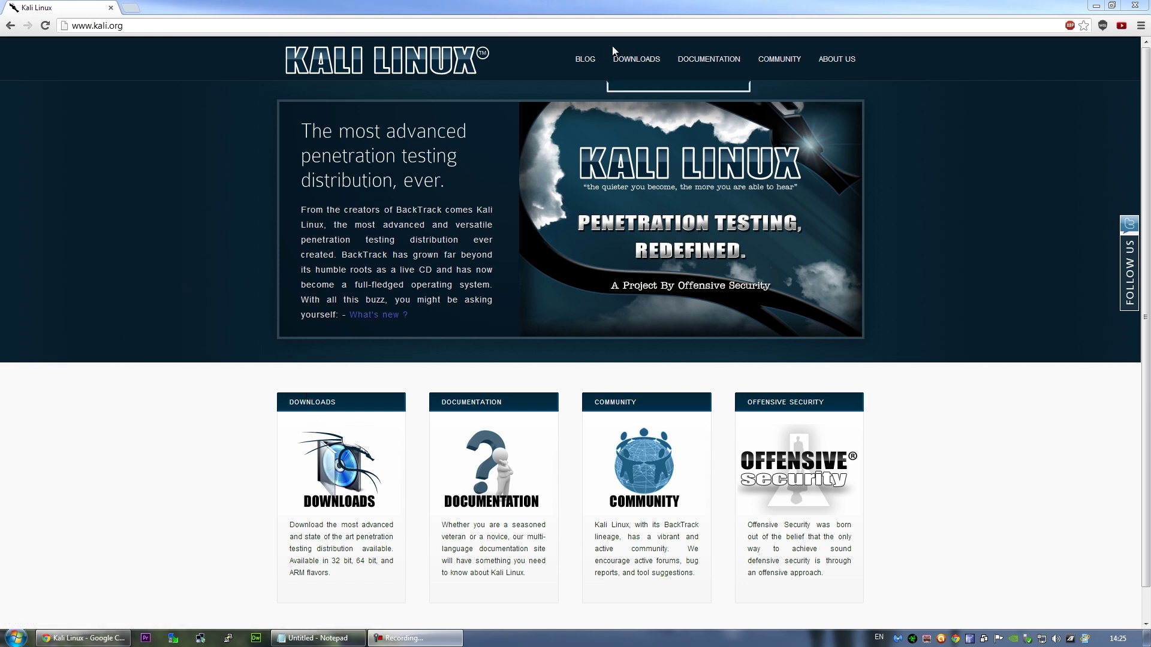
- Go to the Kali downloads page, skip registration, and keep Kali 1.0 as the release
{"action": "left_click", "coordinate": [636, 67]}
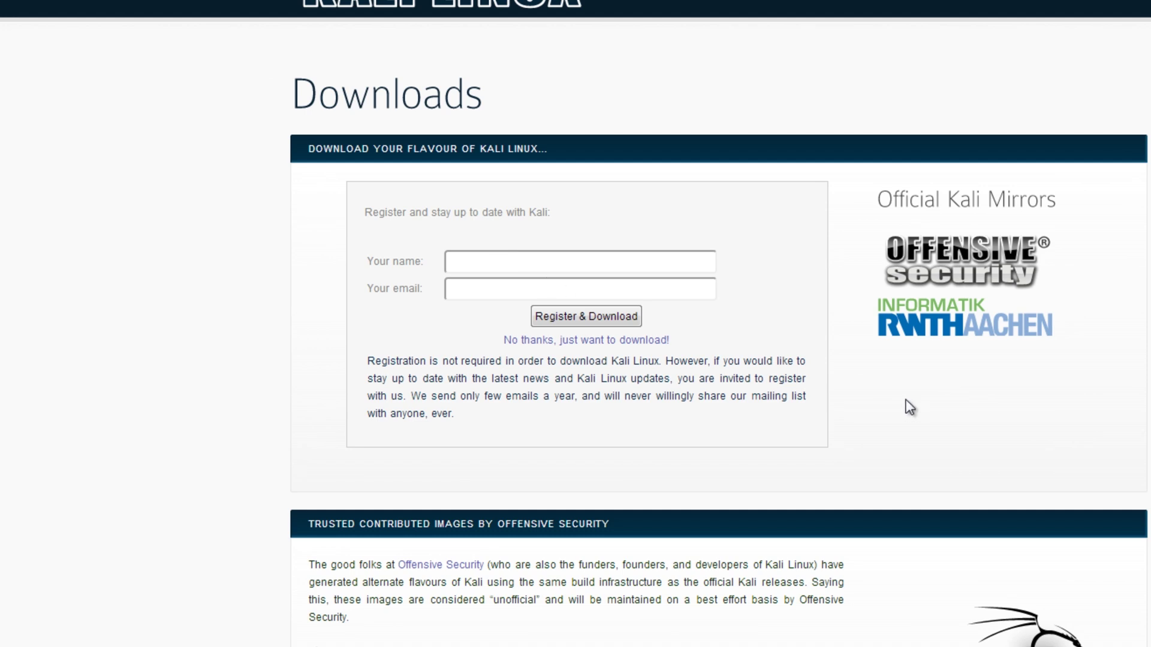
{"action": "left_click", "coordinate": [548, 340]}
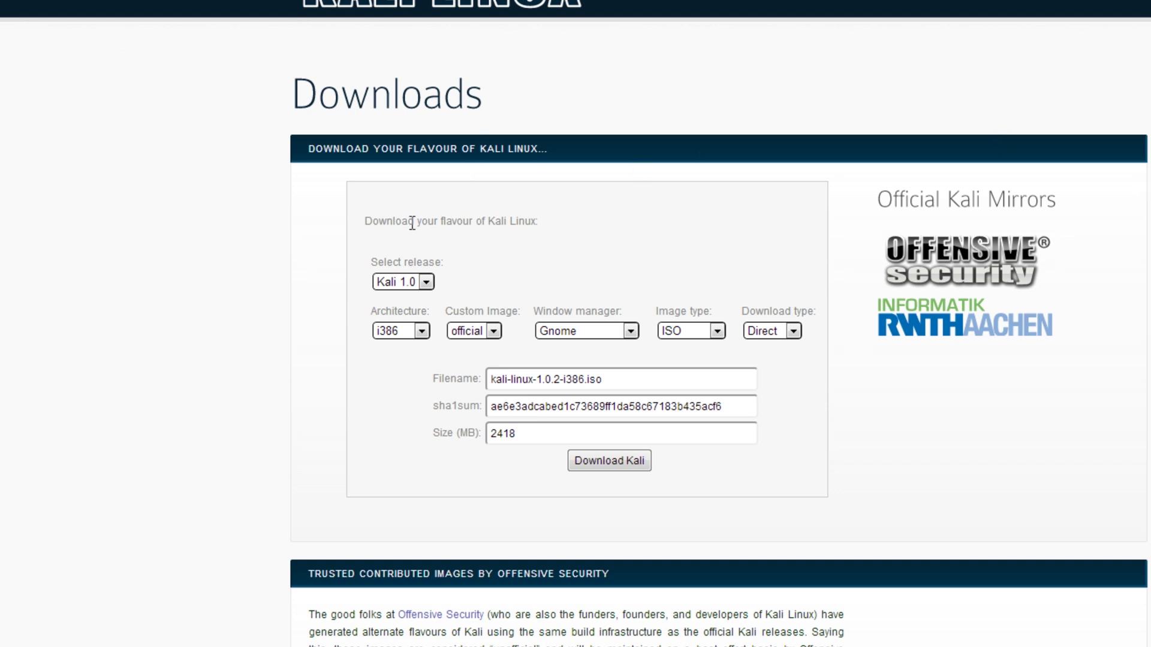
{"action": "left_click", "coordinate": [426, 282]}
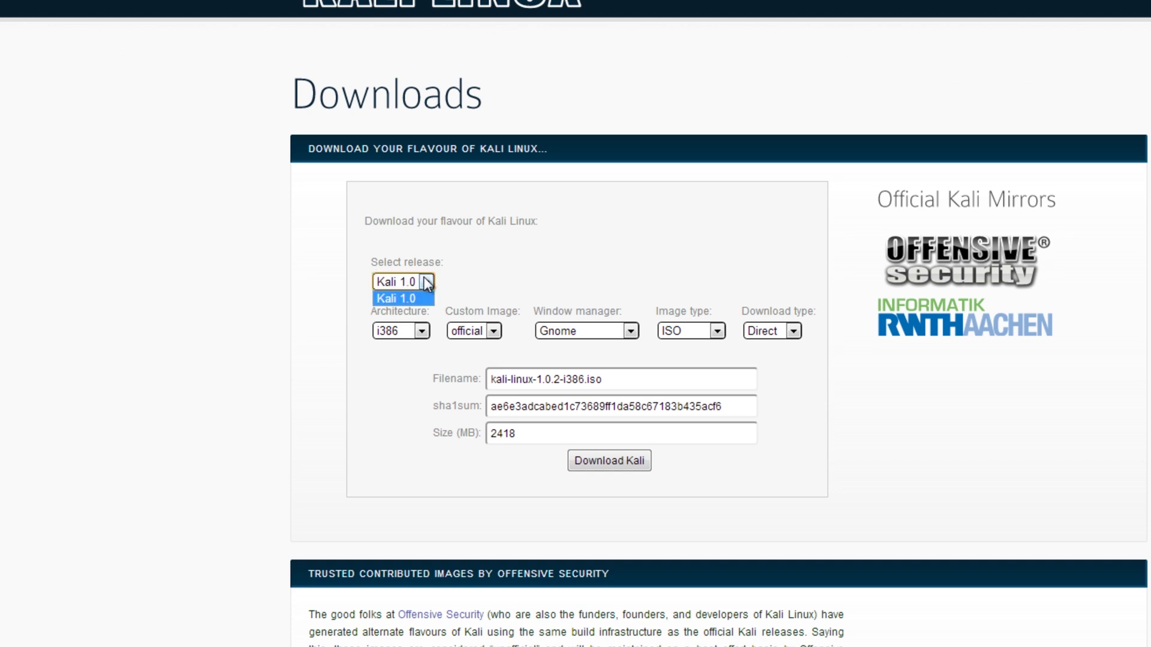
{"action": "left_click", "coordinate": [426, 282]}
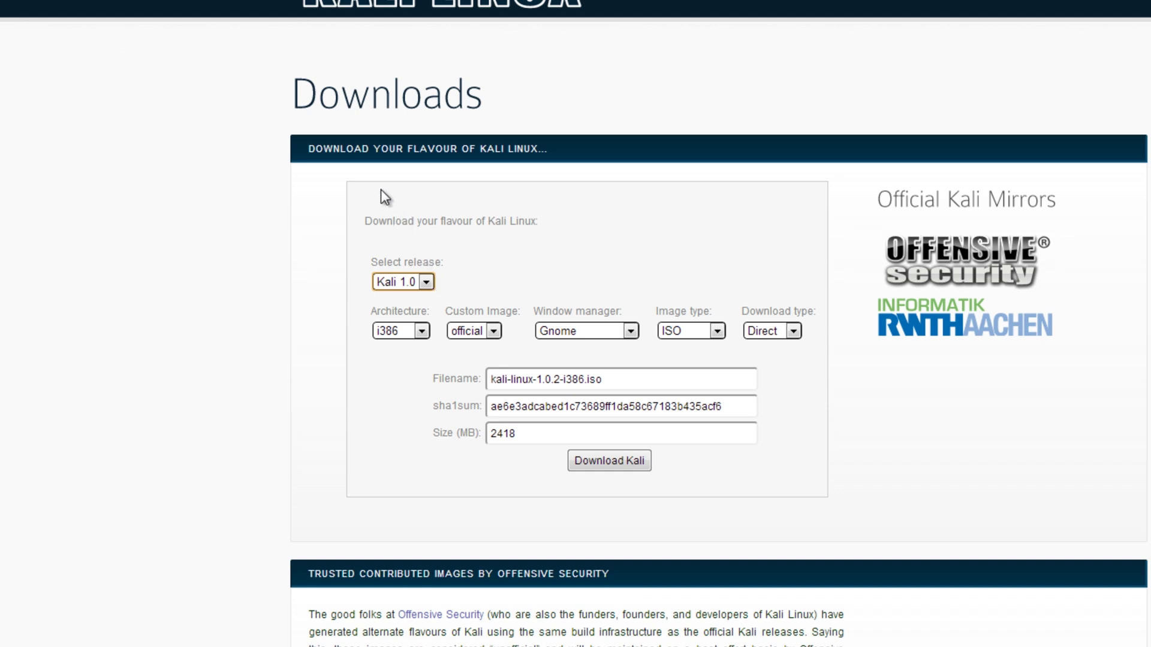
{"action": "left_click", "coordinate": [414, 332]}
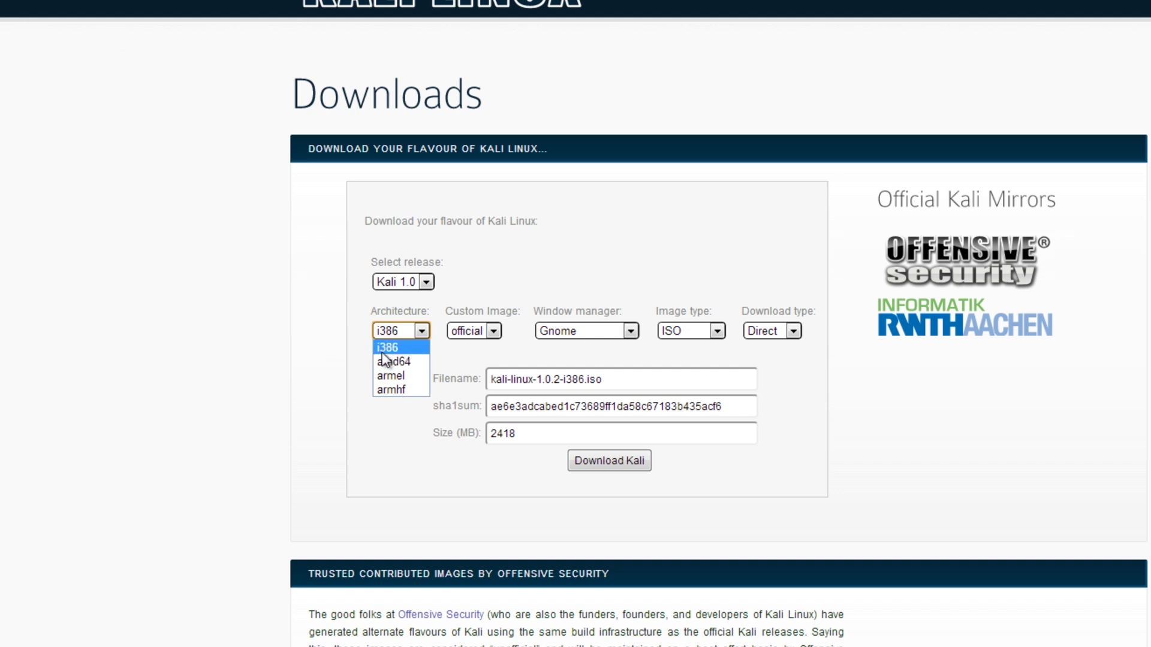
{"action": "key", "text": "Escape"}
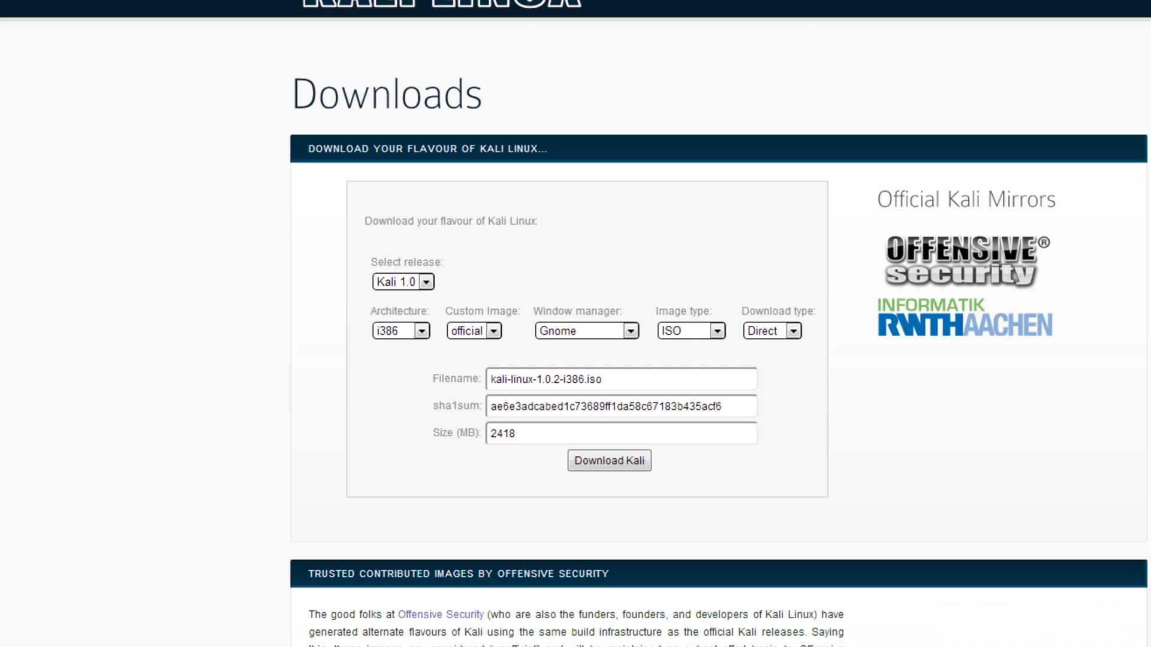
{"action": "left_click", "coordinate": [403, 335]}
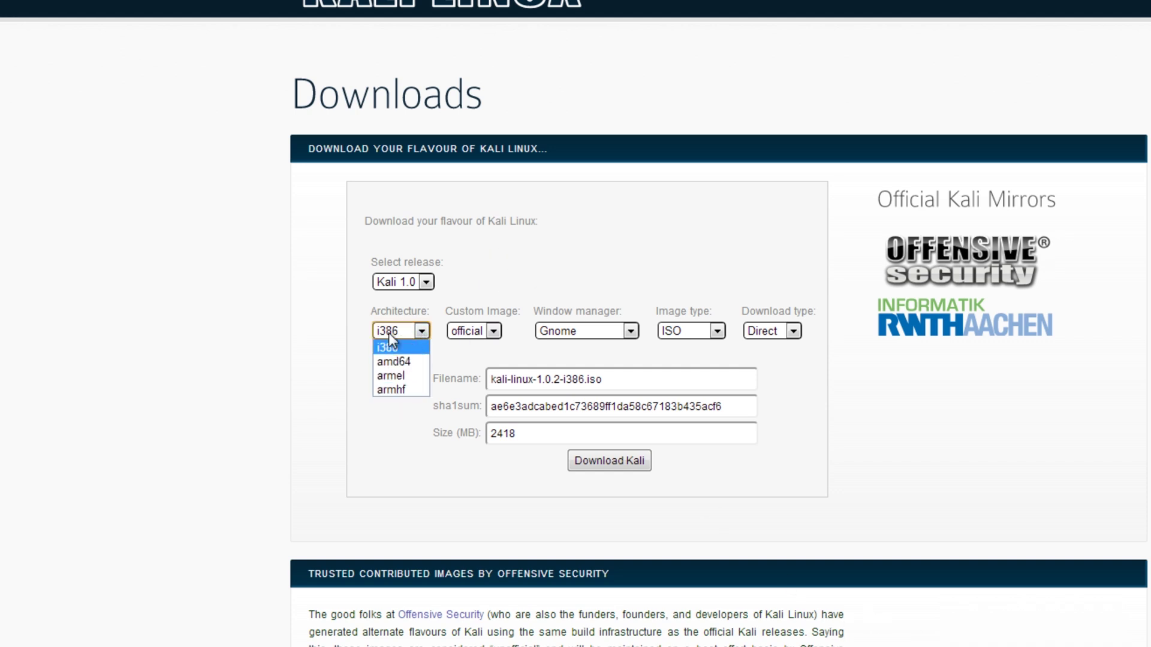
{"action": "left_click", "coordinate": [272, 276]}
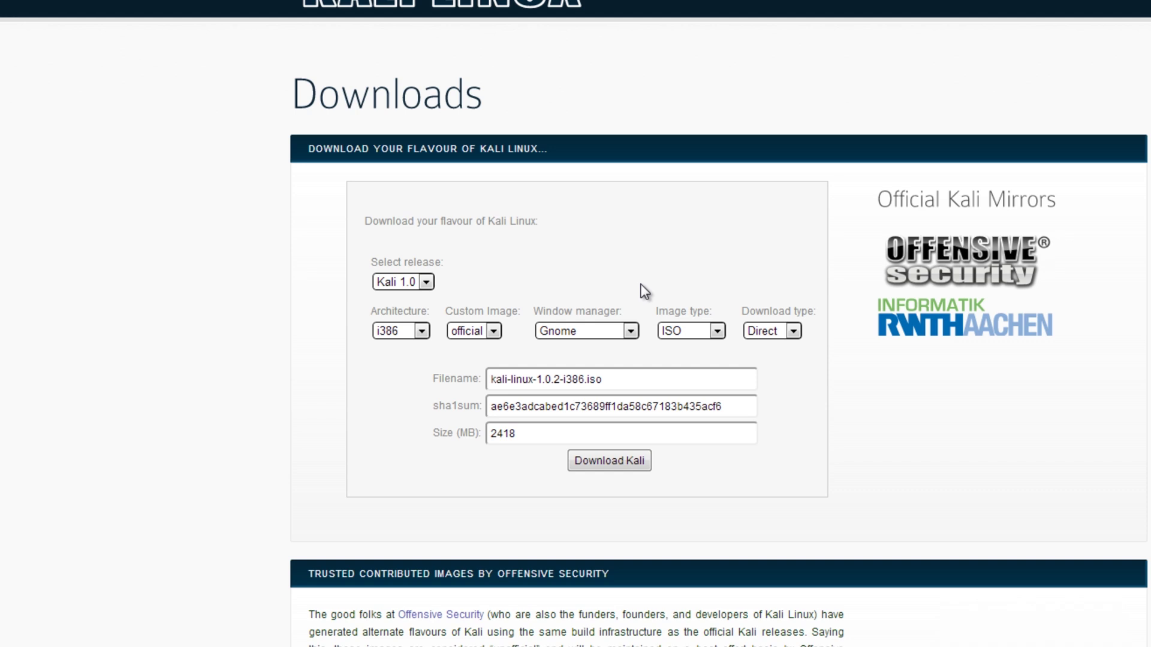
{"action": "left_click", "coordinate": [492, 331]}
{"action": "left_click", "coordinate": [489, 335]}
{"action": "left_click", "coordinate": [487, 336]}
{"action": "left_click", "coordinate": [487, 337]}
{"action": "left_click", "coordinate": [552, 333]}
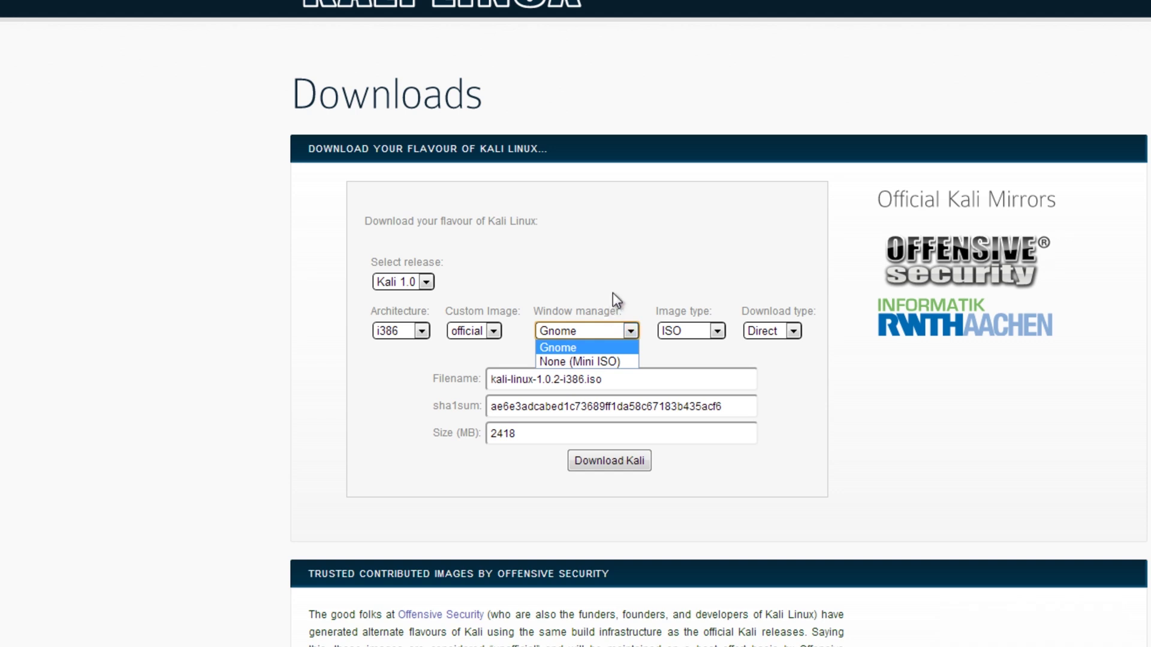
{"action": "left_click", "coordinate": [577, 346]}
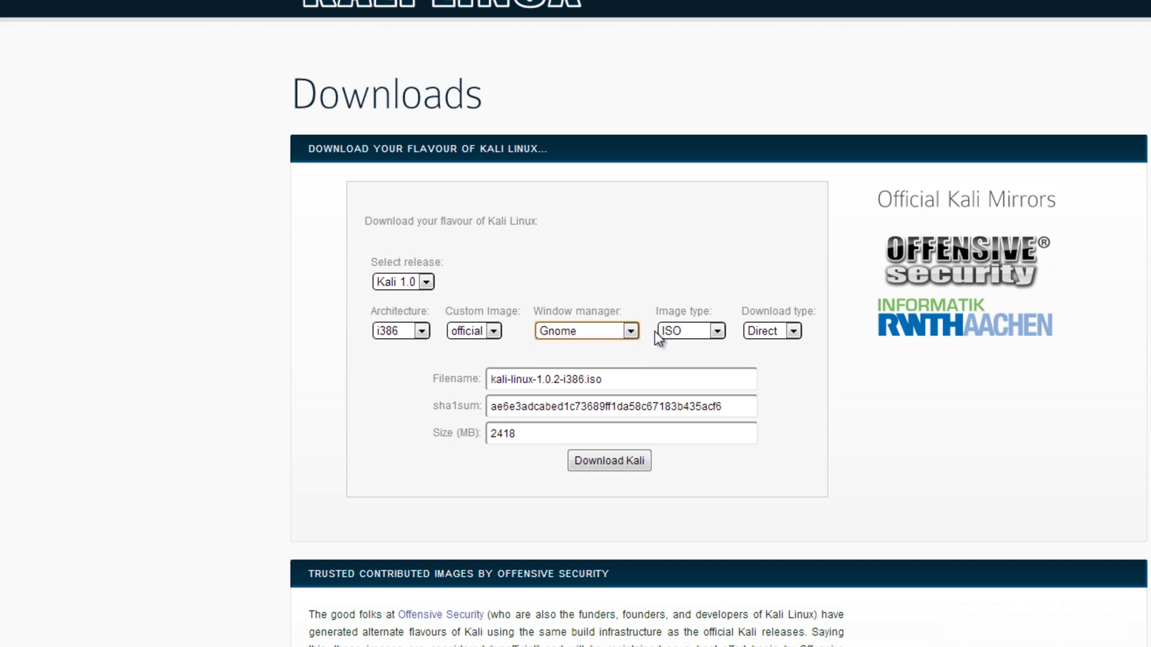
{"action": "left_click", "coordinate": [685, 331]}
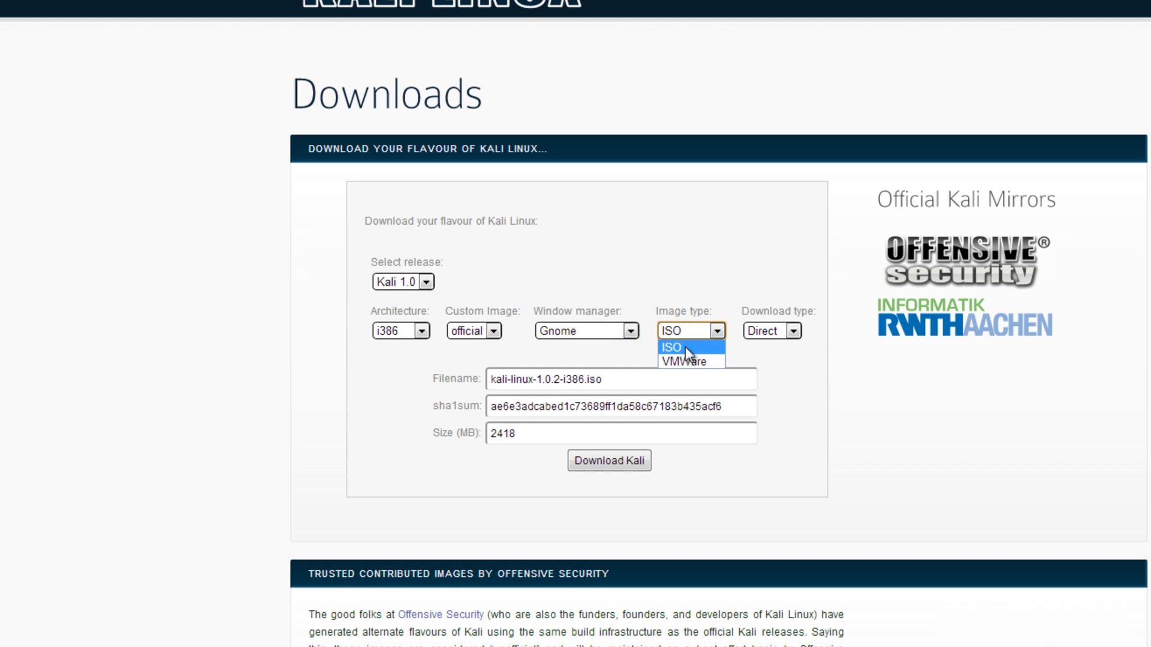
{"action": "left_click", "coordinate": [685, 347]}
{"action": "left_click", "coordinate": [695, 332]}
{"action": "left_click", "coordinate": [685, 361]}
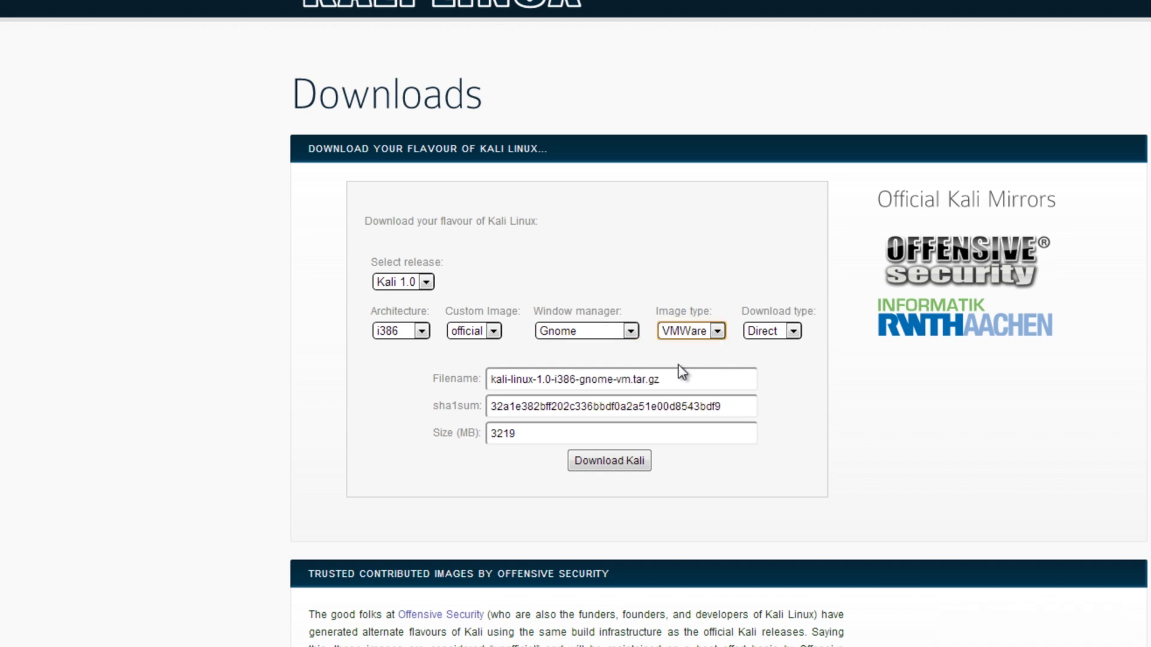
{"action": "left_click", "coordinate": [693, 328]}
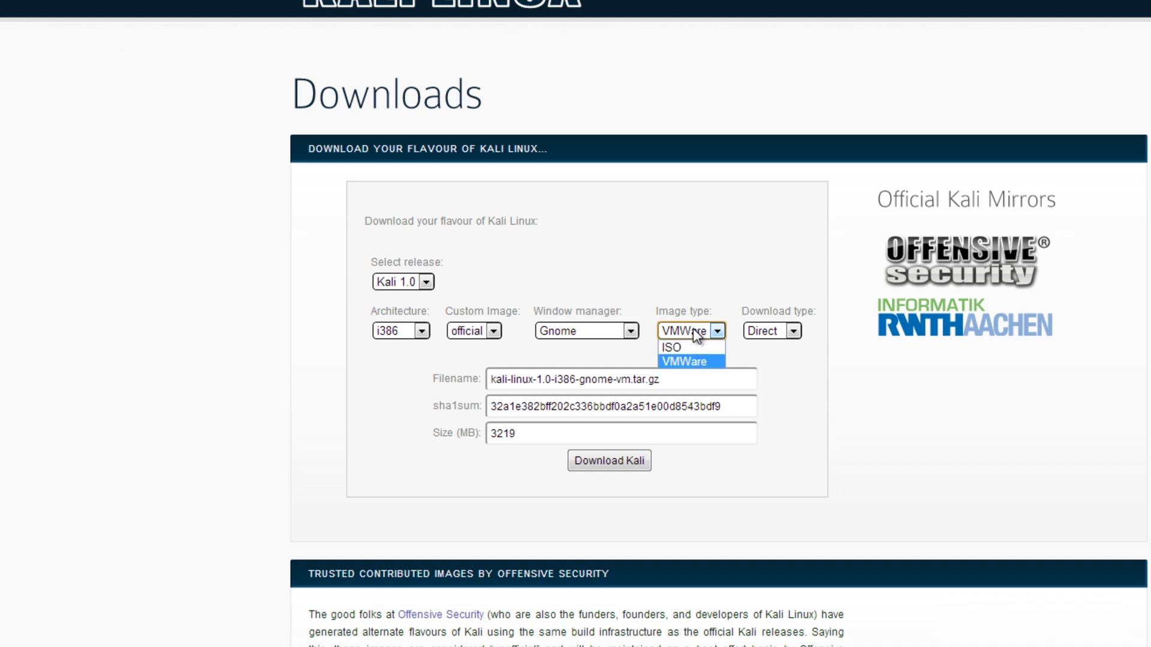
{"action": "left_click", "coordinate": [684, 345]}
{"action": "left_click", "coordinate": [783, 335]}
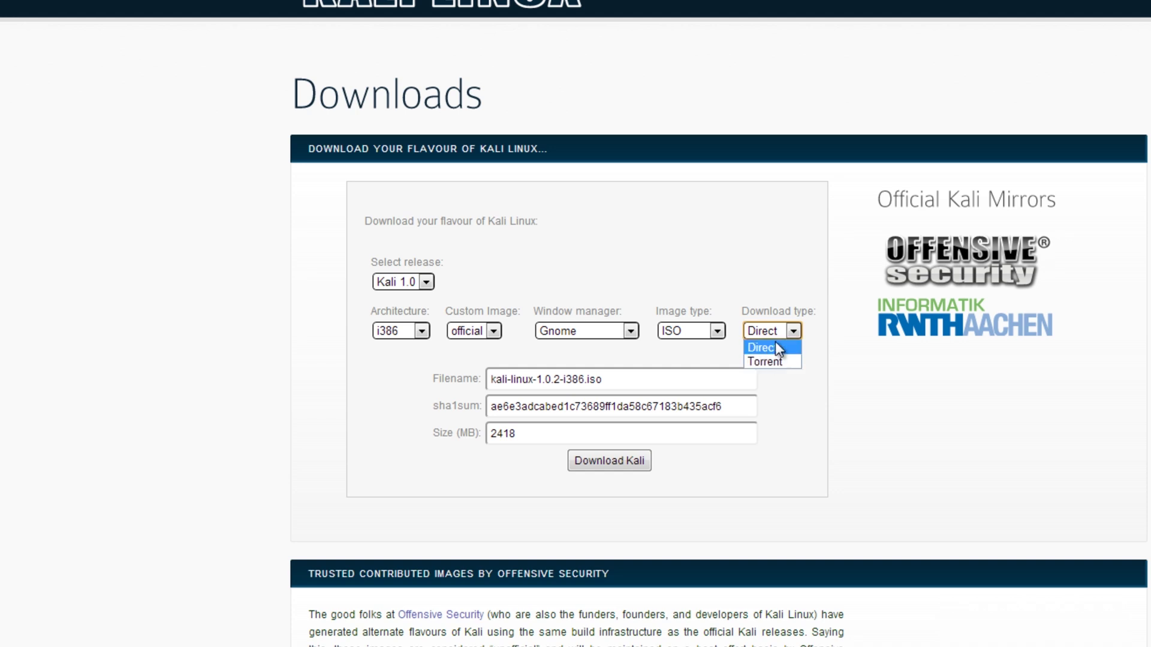
{"action": "left_click", "coordinate": [776, 344]}
{"action": "left_click", "coordinate": [803, 355]}
{"action": "left_click", "coordinate": [772, 333]}
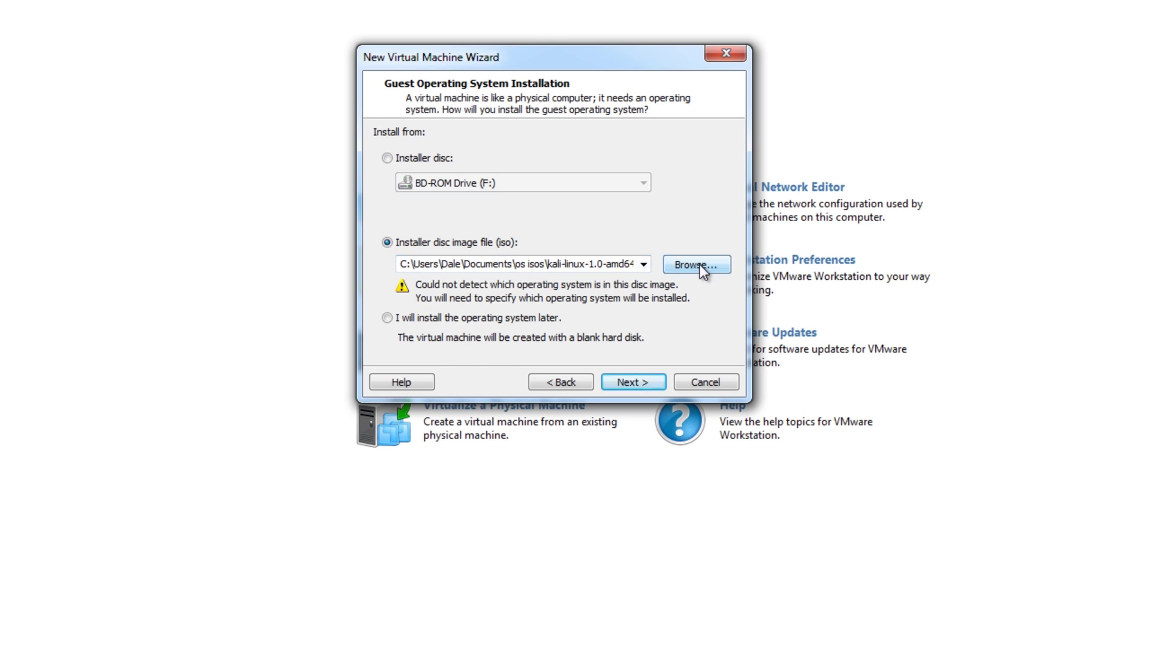
- Advance the wizard to the guest OS page, leaving Linux and Ubuntu 64-bit selected
{"action": "left_click", "coordinate": [629, 381]}
{"action": "left_click", "coordinate": [558, 381]}
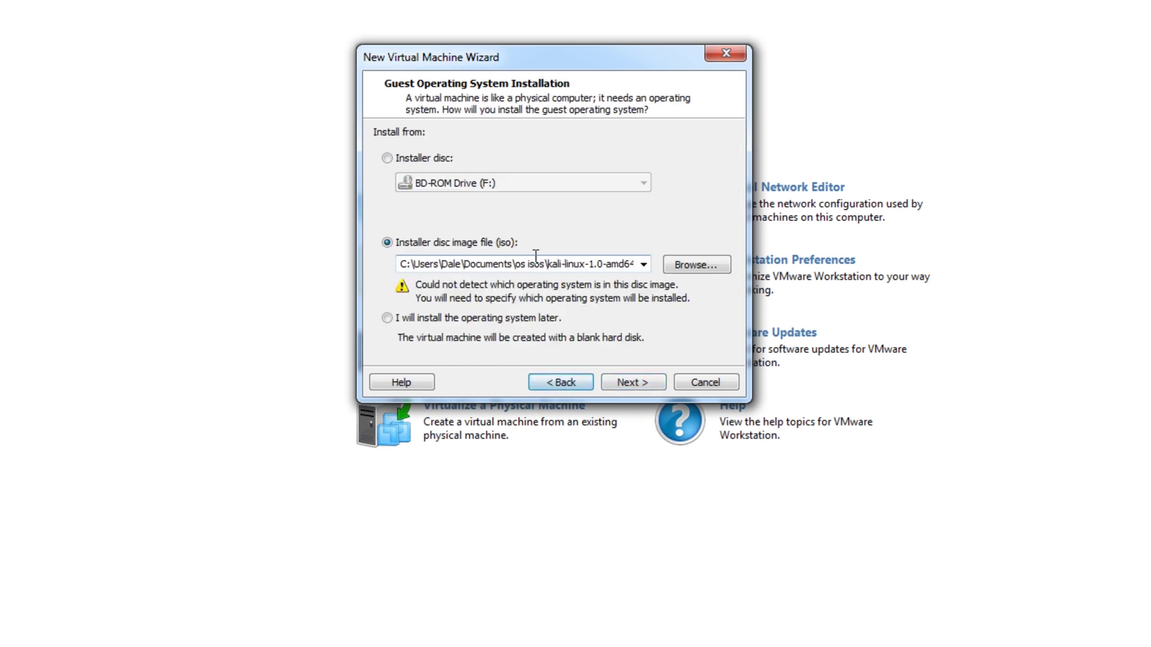
{"action": "left_click", "coordinate": [627, 386]}
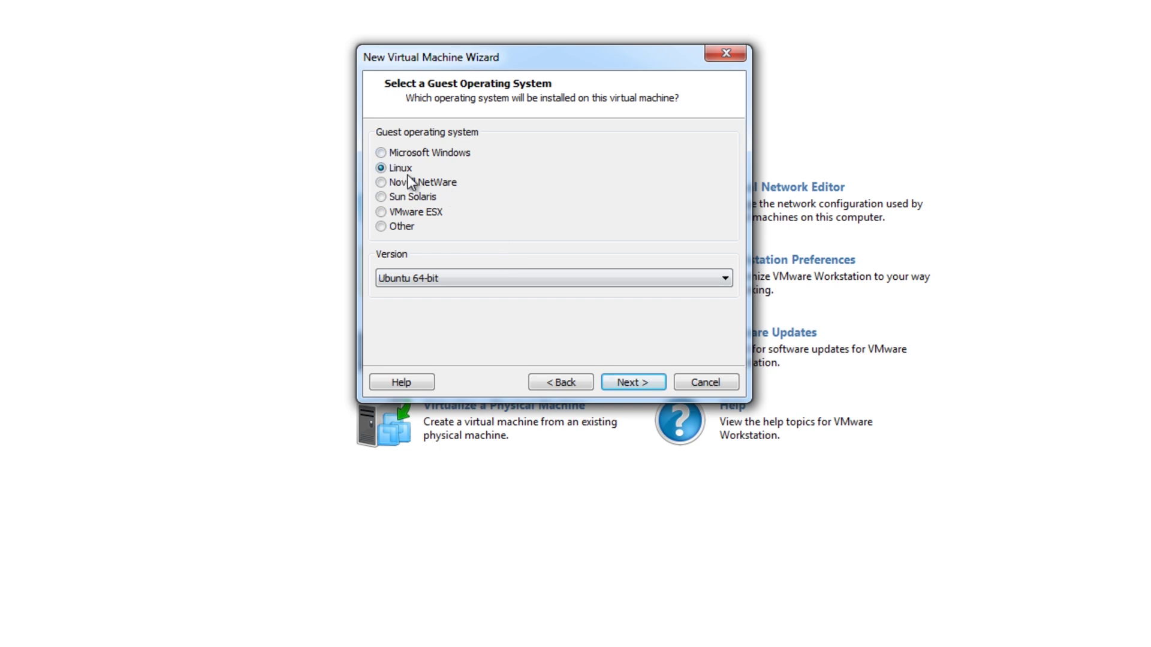
{"action": "left_click", "coordinate": [437, 282]}
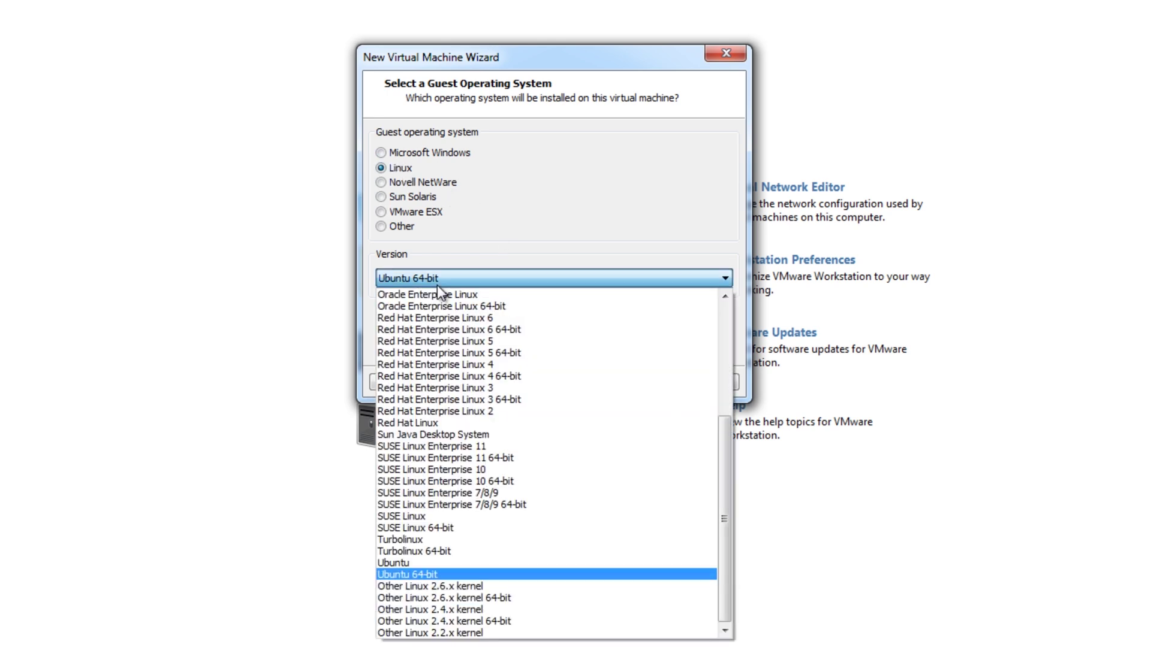
{"action": "left_click", "coordinate": [437, 284]}
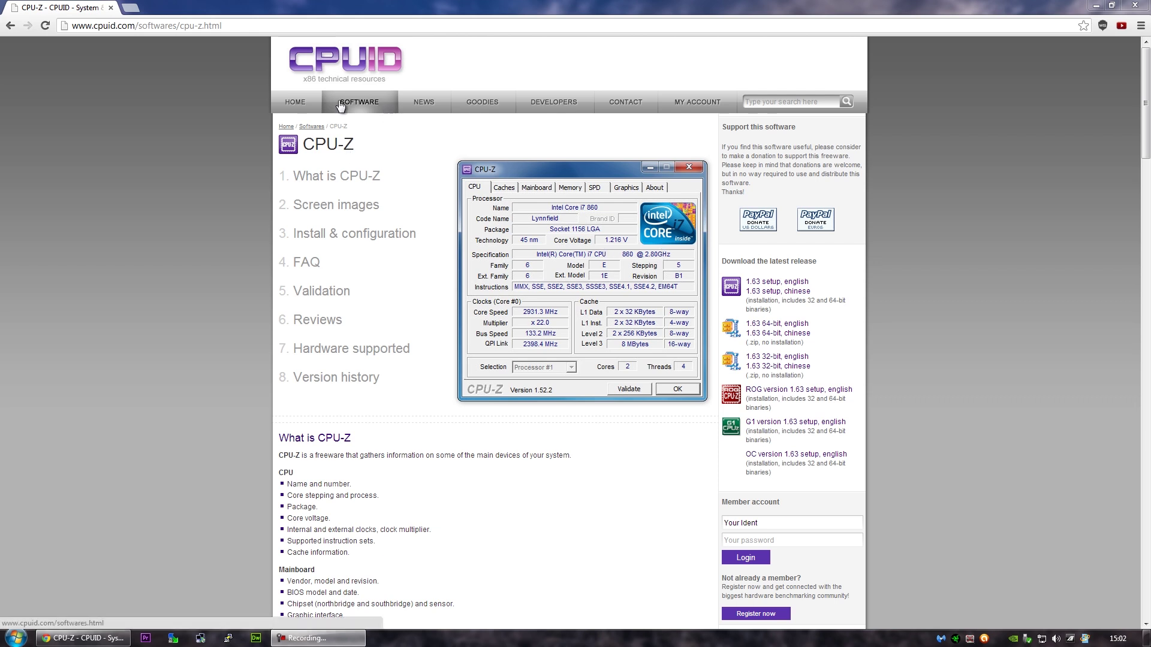
- Close the CPU-Z download page in Chrome and bring up the Windows Start menu
{"action": "left_click", "coordinate": [99, 26]}
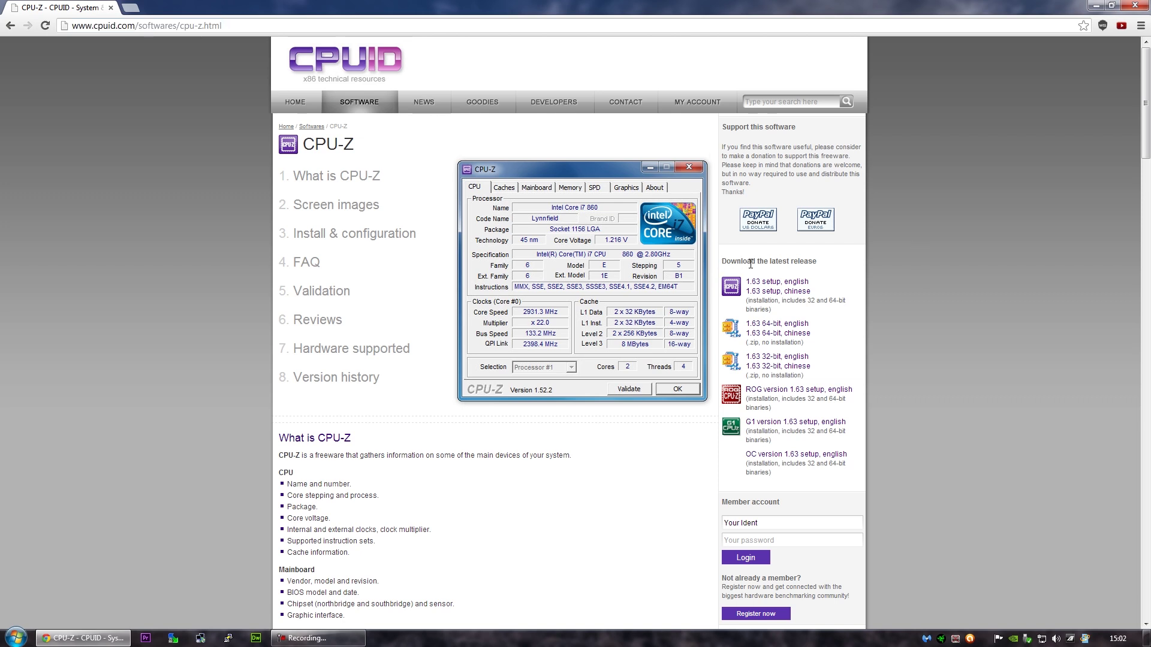
{"action": "left_click_drag", "start_coordinate": [748, 262], "coordinate": [849, 282]}
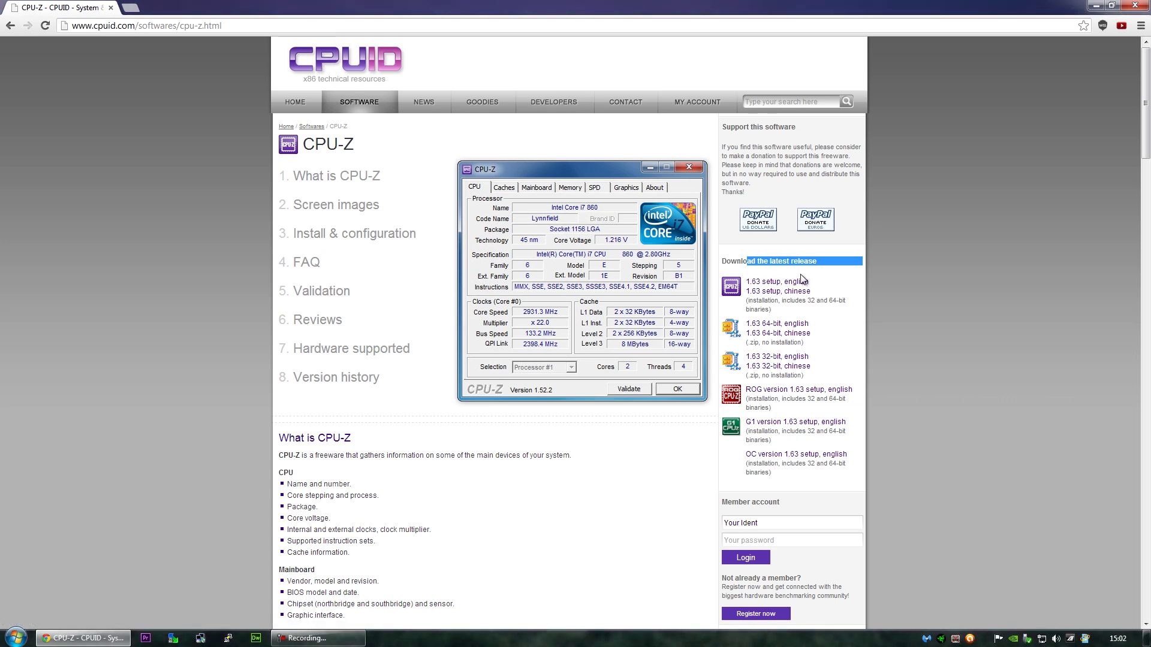
{"action": "right_click", "coordinate": [803, 276]}
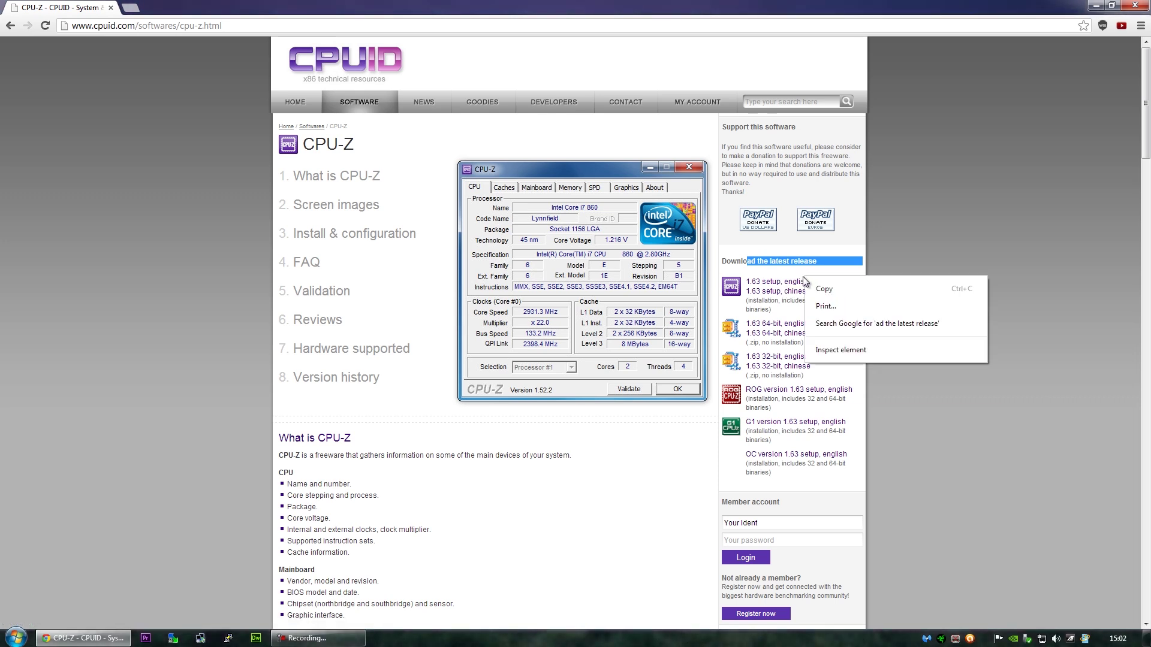
{"action": "left_click", "coordinate": [781, 272]}
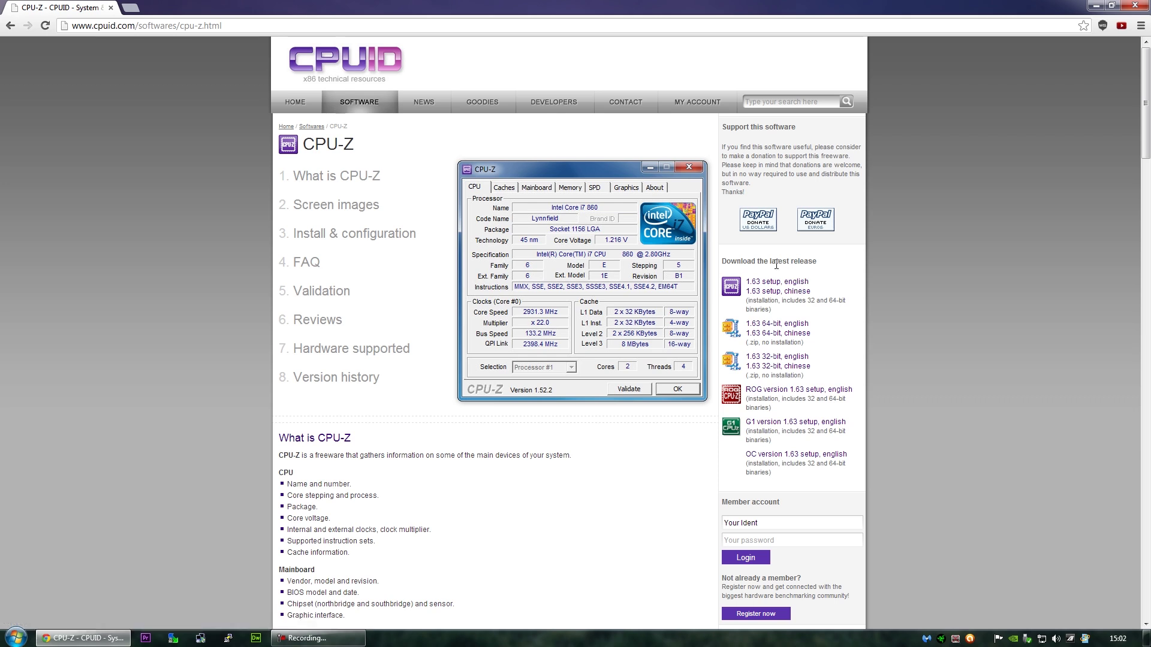
{"action": "left_click", "coordinate": [1135, 6]}
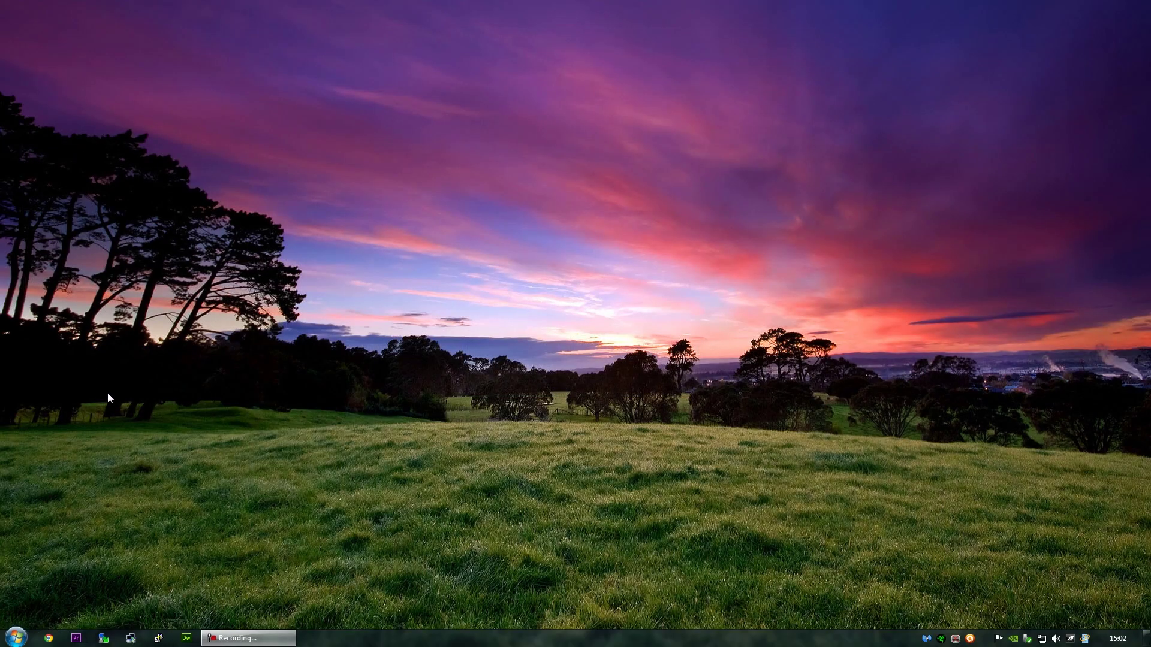
{"action": "left_click", "coordinate": [16, 638]}
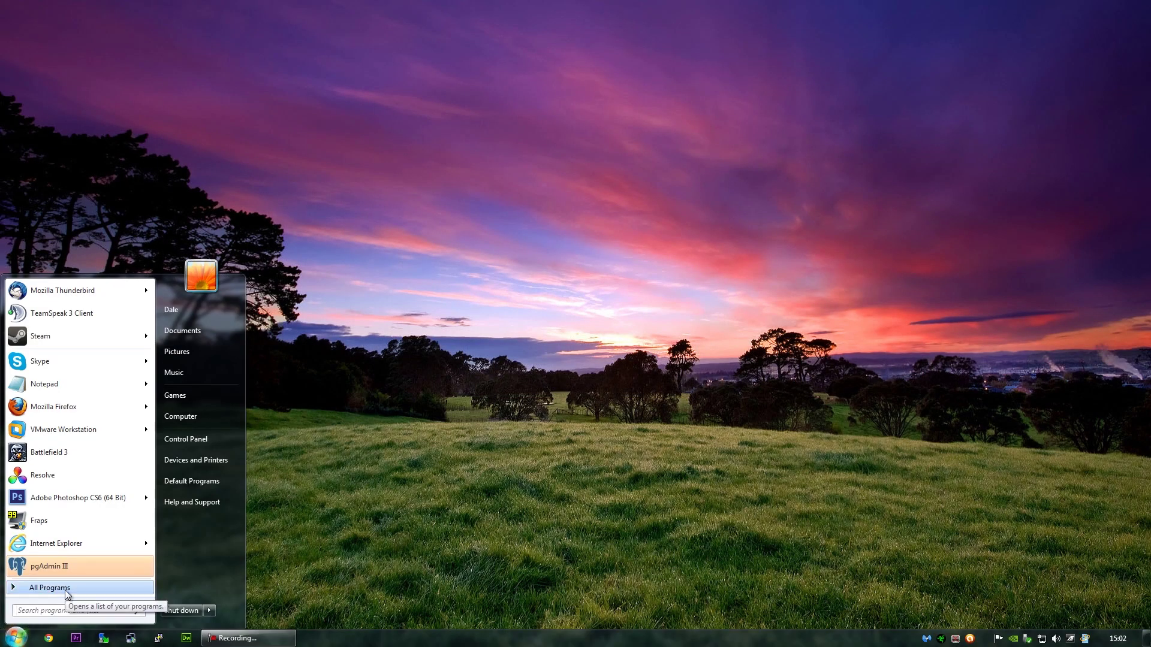
- Launch CPU-Z by searching 'cpu' to see the Core i7 3770K, 4 cores, 8 threads
{"action": "type", "text": "cpuz"}
{"action": "key", "text": "BackSpace"}
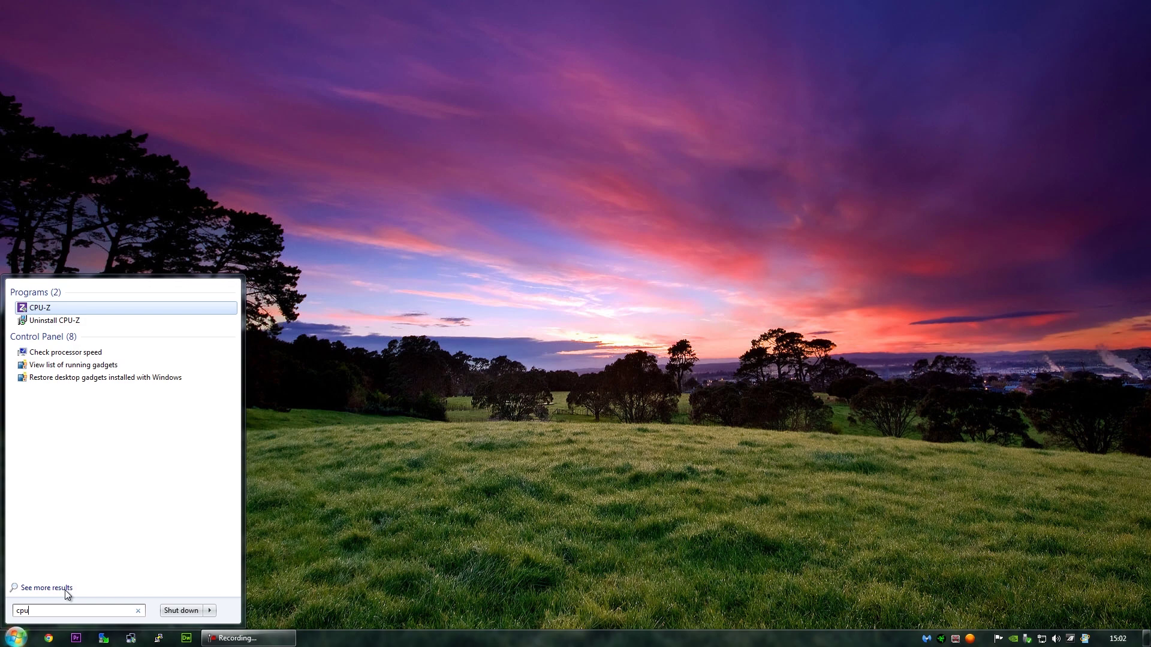
{"action": "key", "text": "Return"}
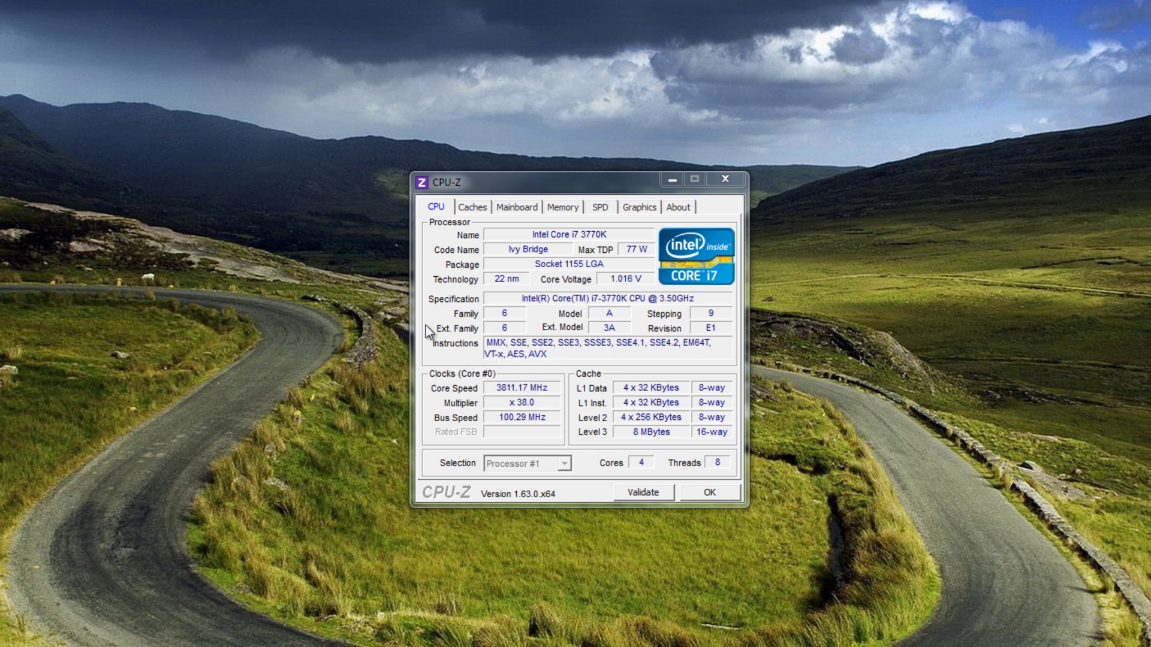
- Set the guest system to Linux, version Ubuntu 64-bit, and continue to naming
{"action": "left_click", "coordinate": [489, 359]}
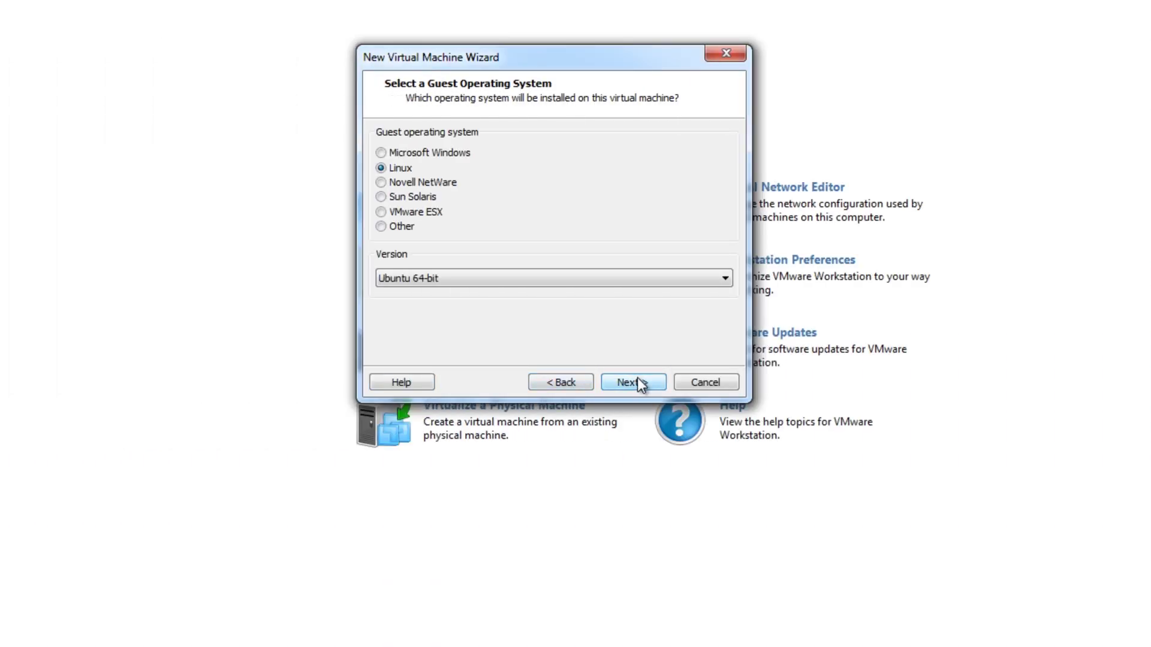
{"action": "left_click", "coordinate": [436, 279]}
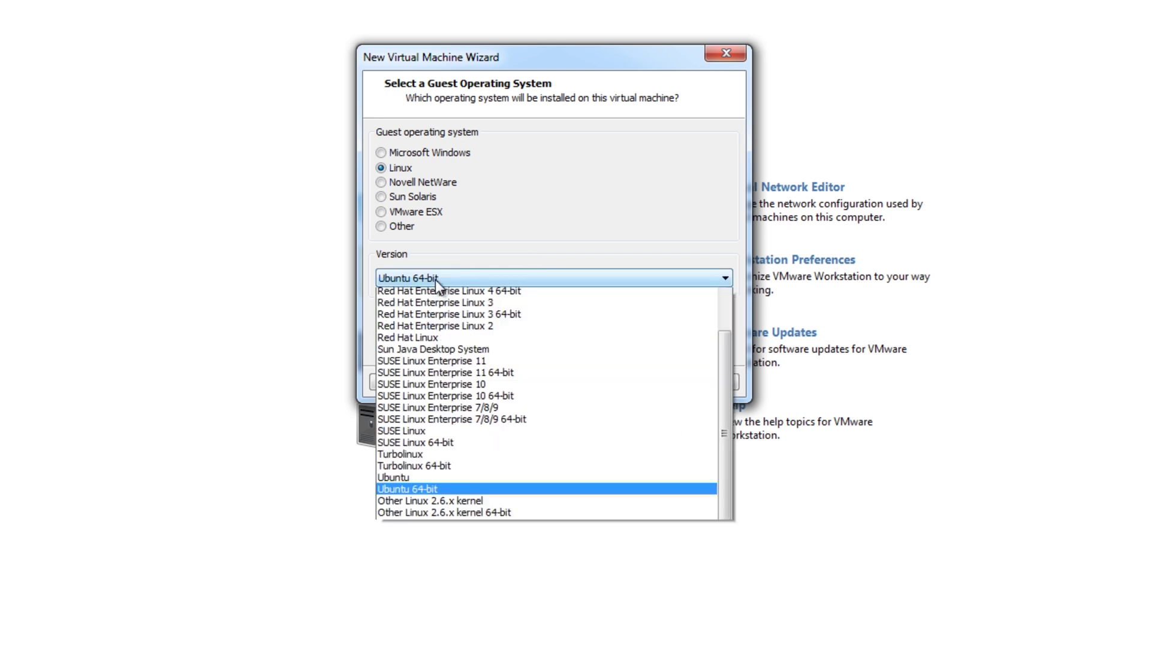
{"action": "left_click", "coordinate": [431, 282]}
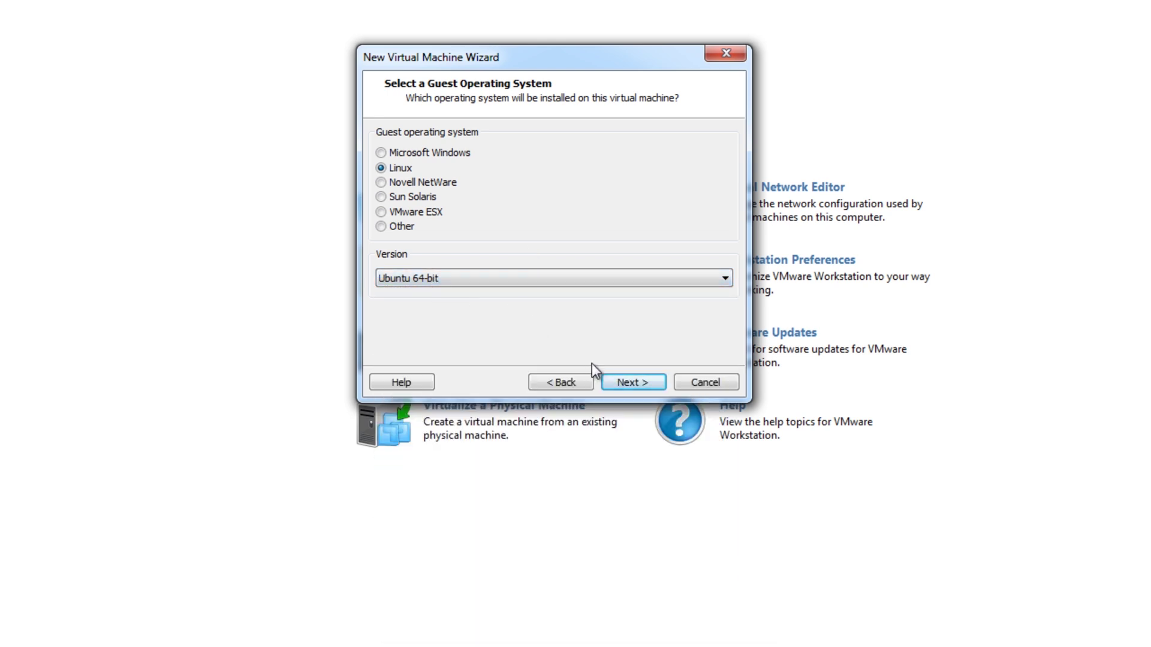
{"action": "left_click", "coordinate": [585, 277]}
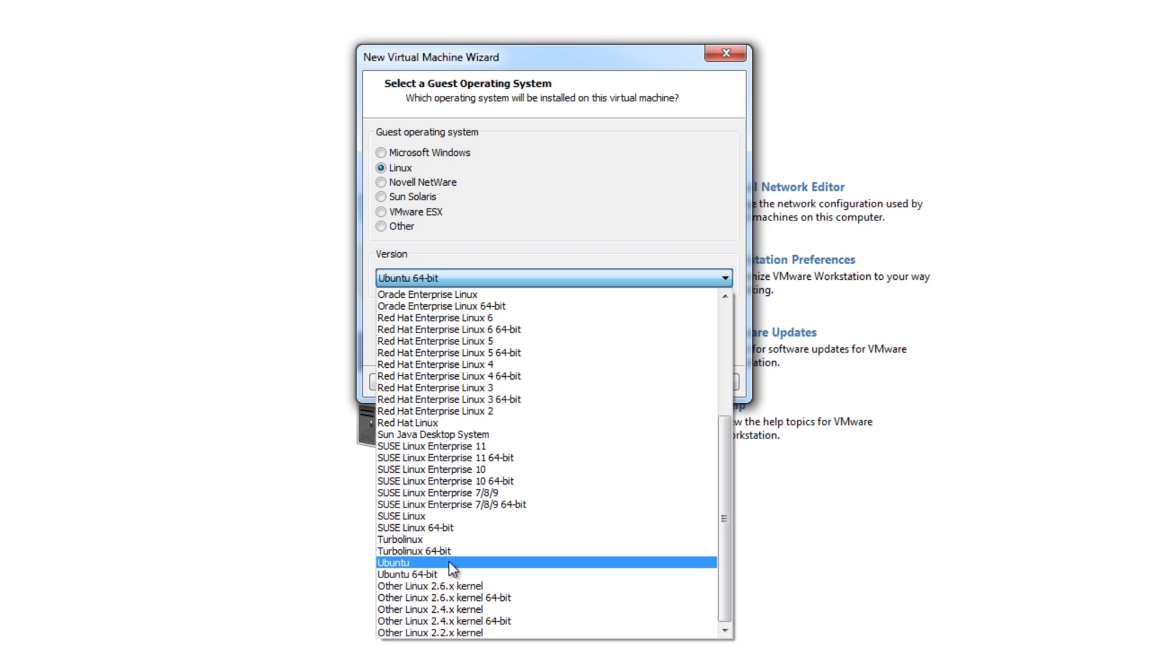
{"action": "left_click", "coordinate": [416, 573]}
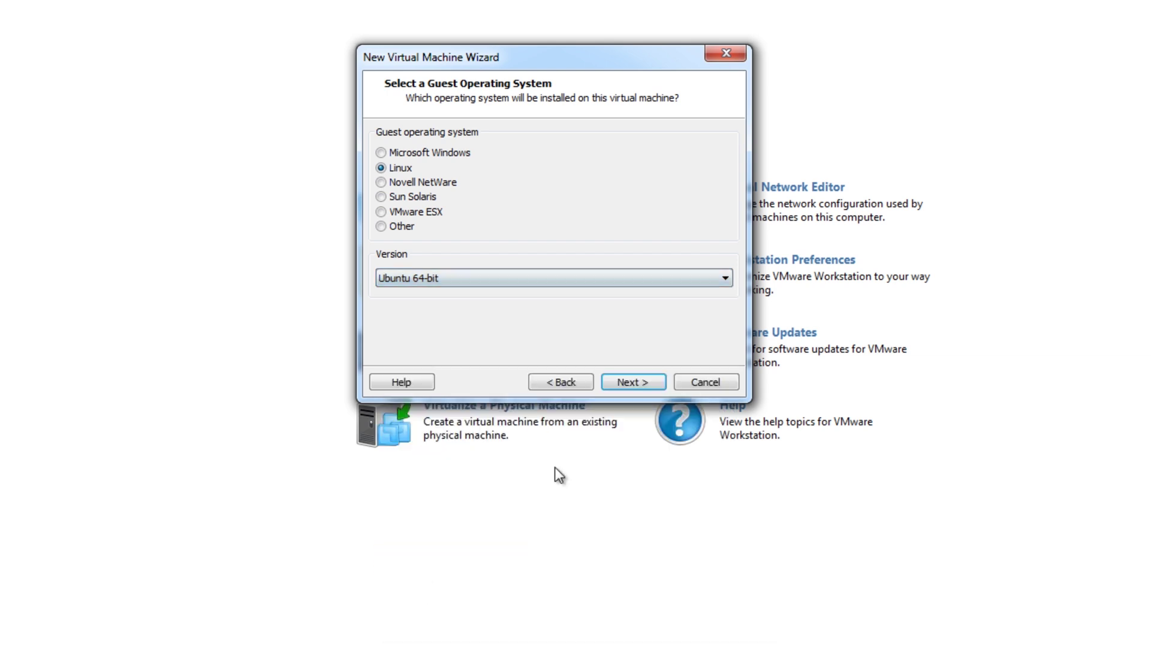
{"action": "left_click", "coordinate": [625, 382]}
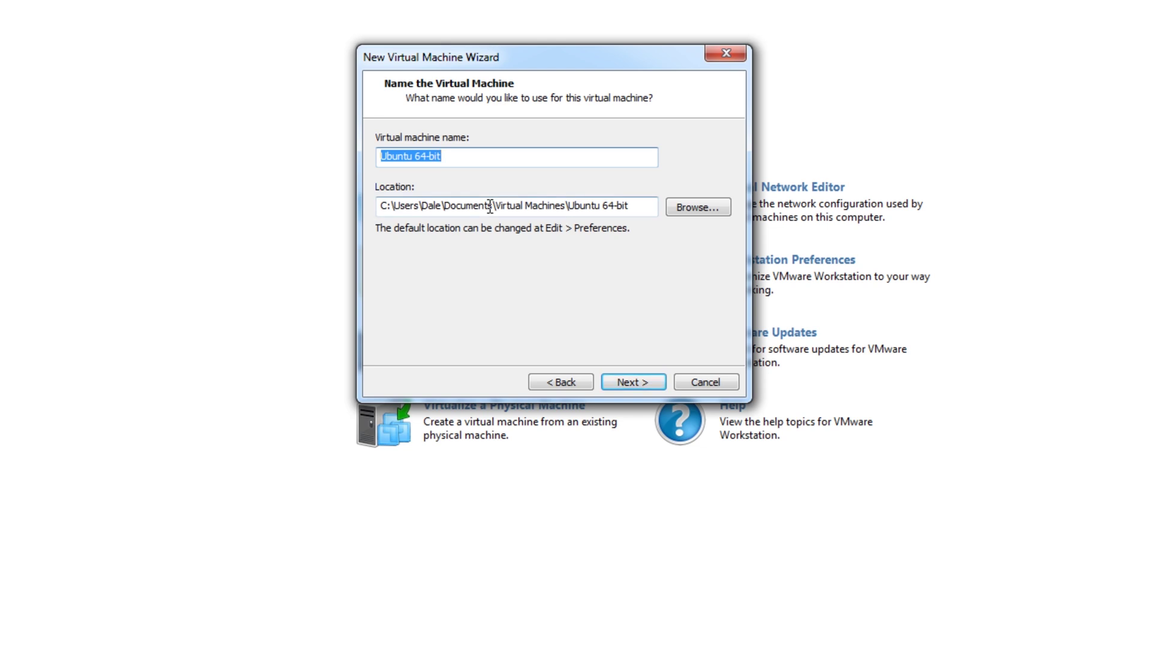
- Name the machine 'YouTube Kali Linux Test' and set the maximum disk size to 40 GB
{"action": "key", "text": "BackSpace"}
{"action": "type", "text": "YouTube Kali Linux Test"}
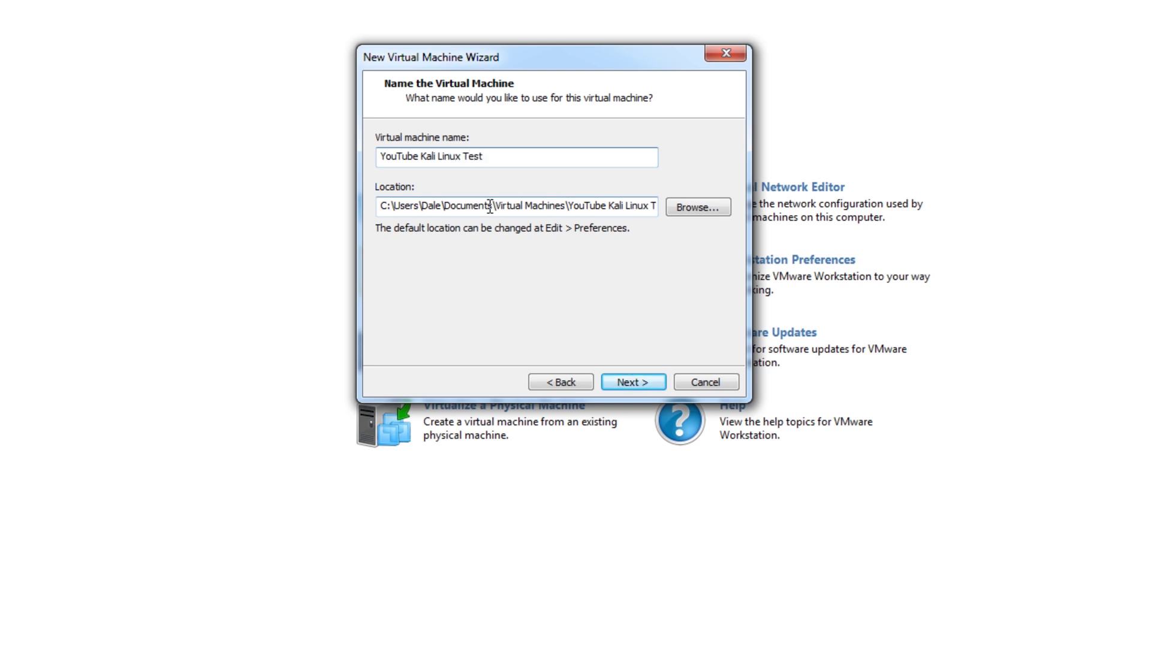
{"action": "left_click", "coordinate": [631, 383]}
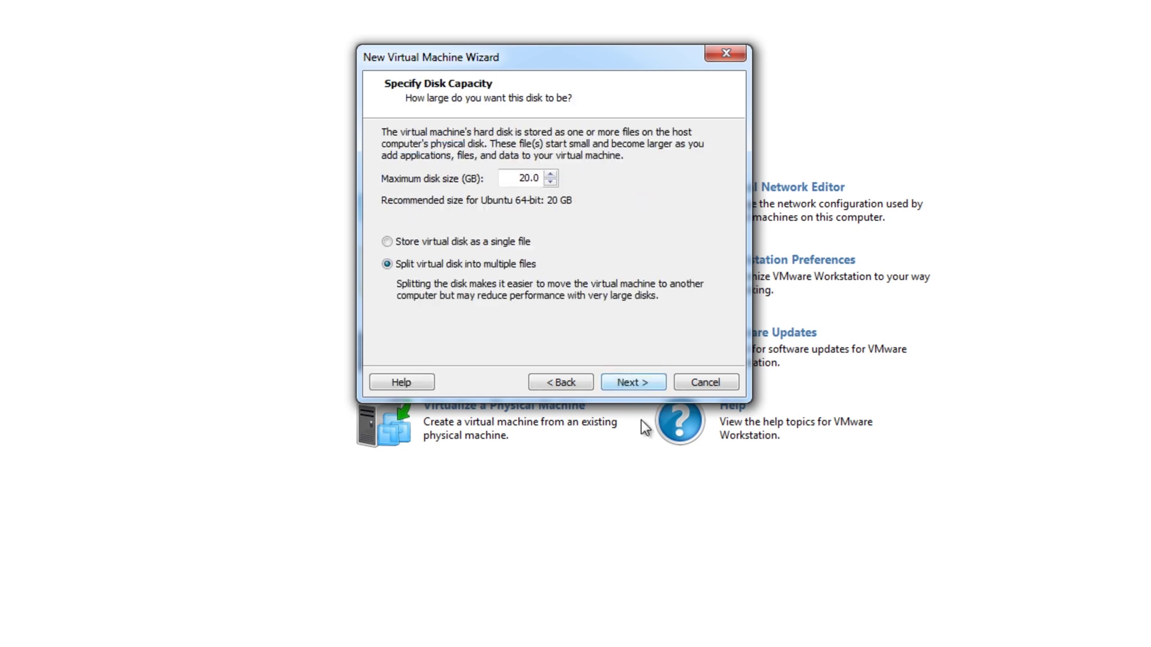
{"action": "left_click_drag", "start_coordinate": [514, 178], "coordinate": [537, 181]}
{"action": "type", "text": "40"}
- In Customize Hardware, raise the machine's memory to about 6.1 GB (6208 MB)
{"action": "left_click", "coordinate": [605, 386]}
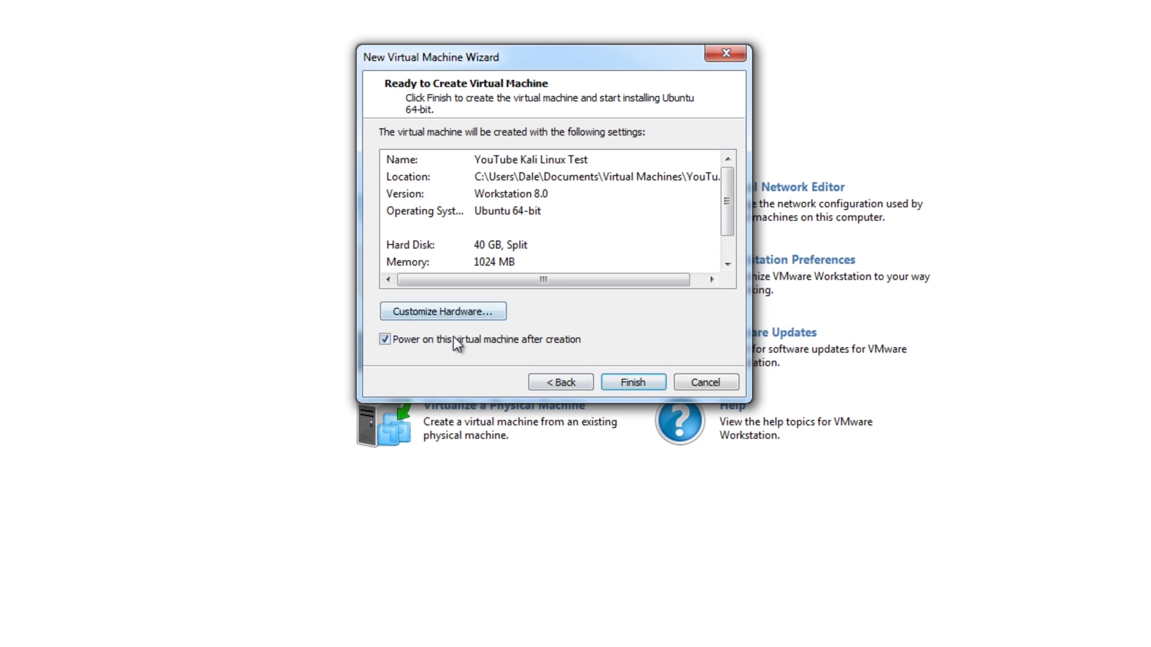
{"action": "left_click", "coordinate": [433, 311]}
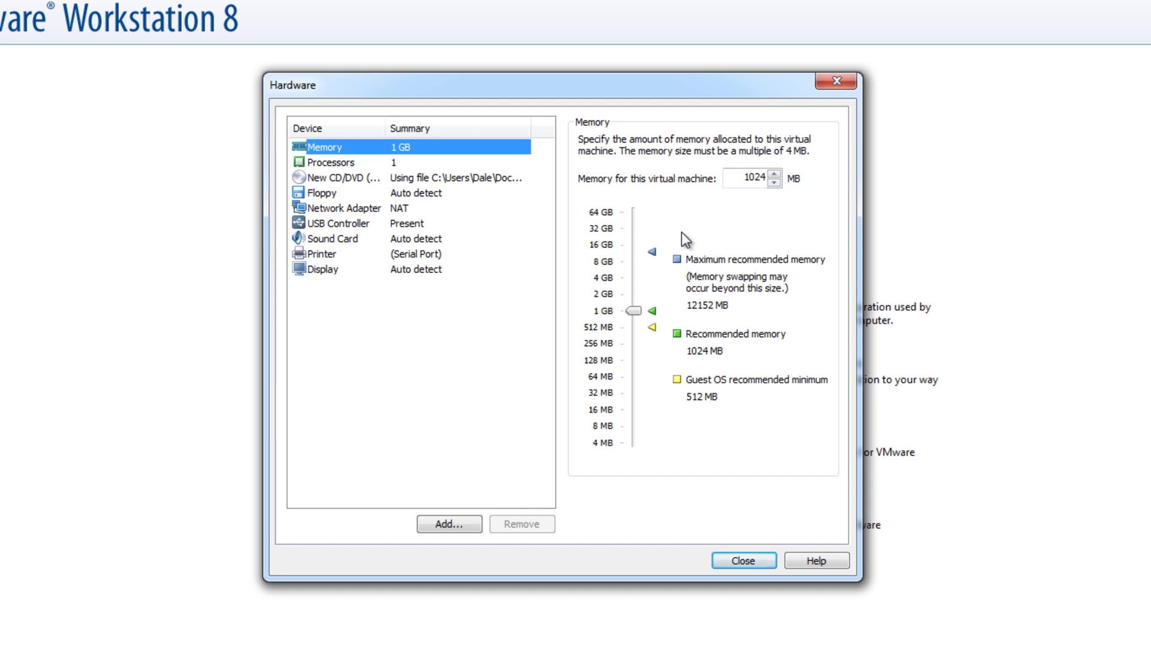
{"action": "left_click_drag", "start_coordinate": [635, 311], "coordinate": [635, 260]}
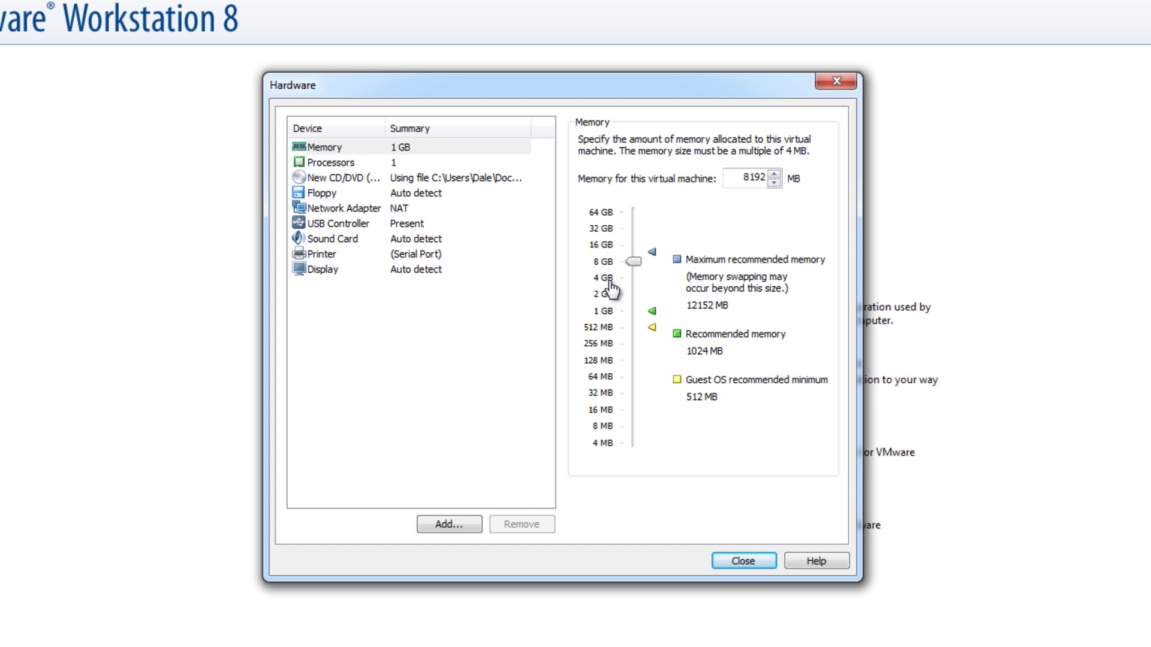
{"action": "mouse_move", "coordinate": [634, 260]}
{"action": "left_mouse_down"}
{"action": "mouse_move", "coordinate": [633, 281]}
{"action": "mouse_move", "coordinate": [637, 266]}
{"action": "left_mouse_up"}
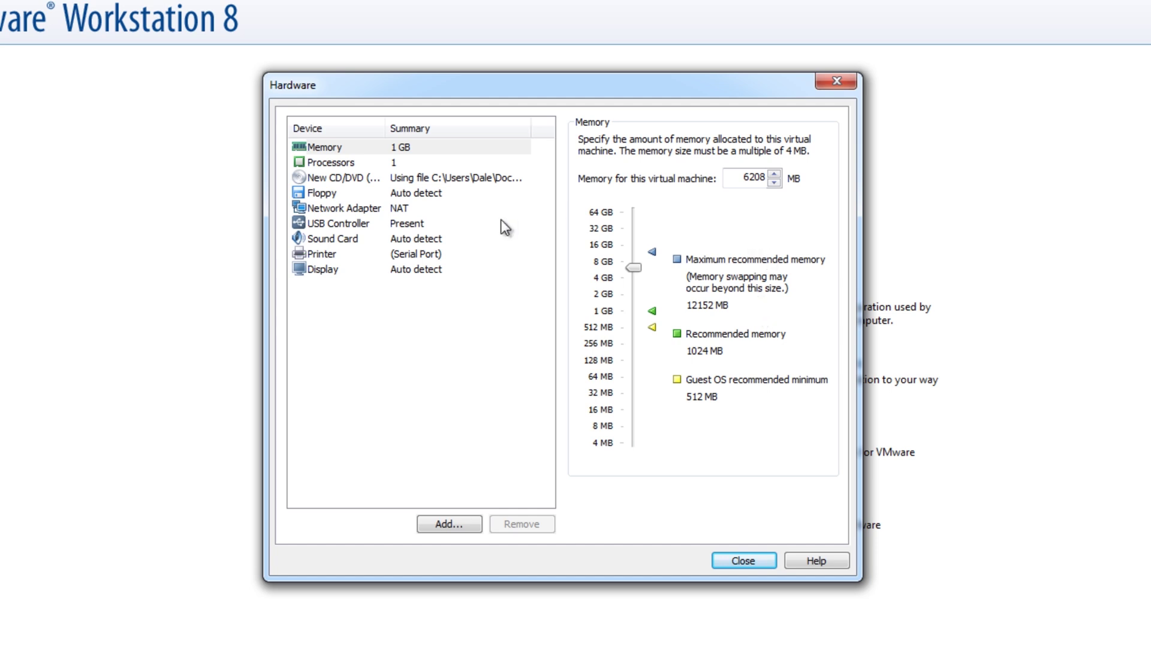
{"action": "left_click", "coordinate": [347, 173]}
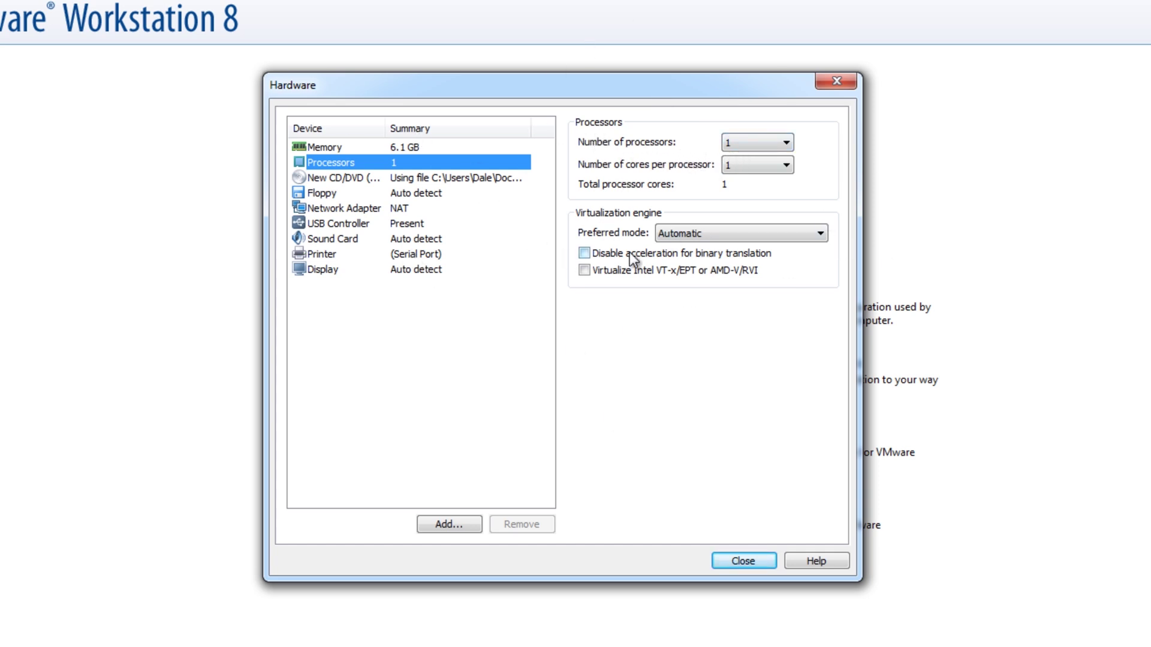
- Set the number of cores per processor to 4
{"action": "left_click", "coordinate": [773, 166]}
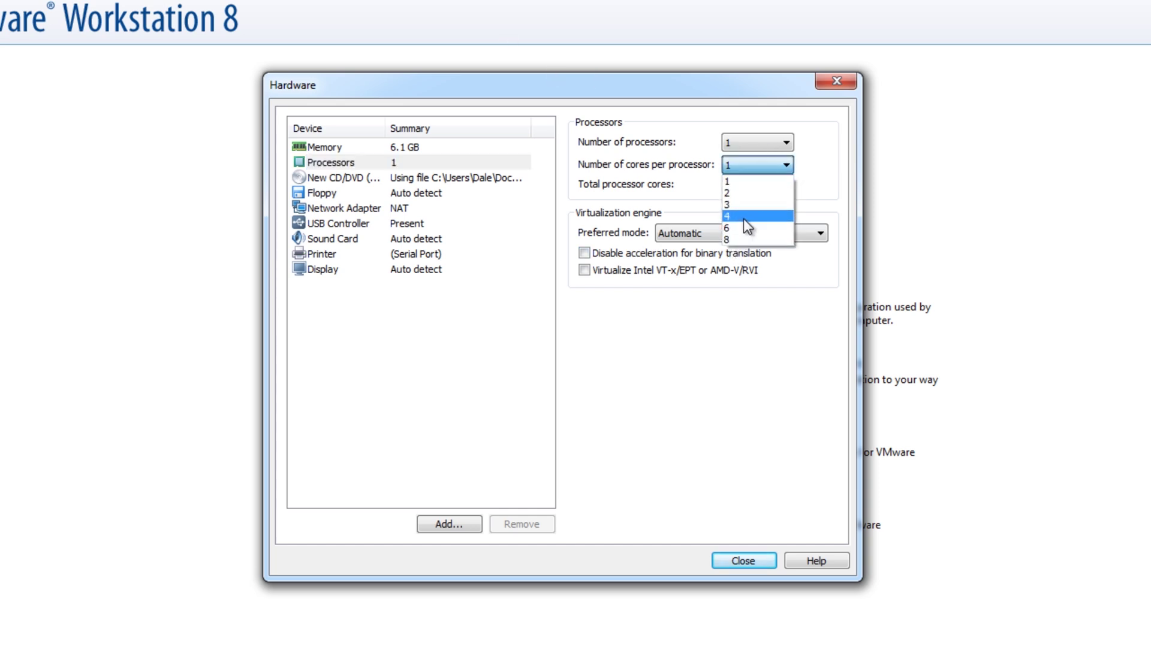
{"action": "left_click", "coordinate": [743, 219]}
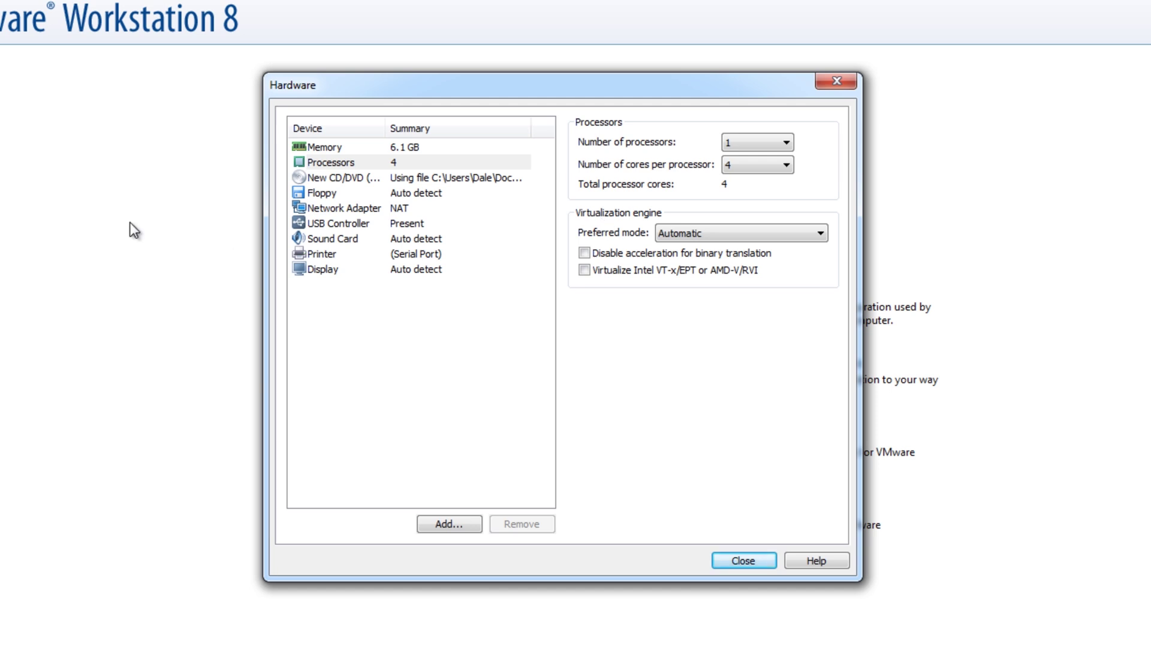
- Connect the network adapter to the Custom VMnet2 network and close the hardware settings
{"action": "left_click", "coordinate": [344, 208]}
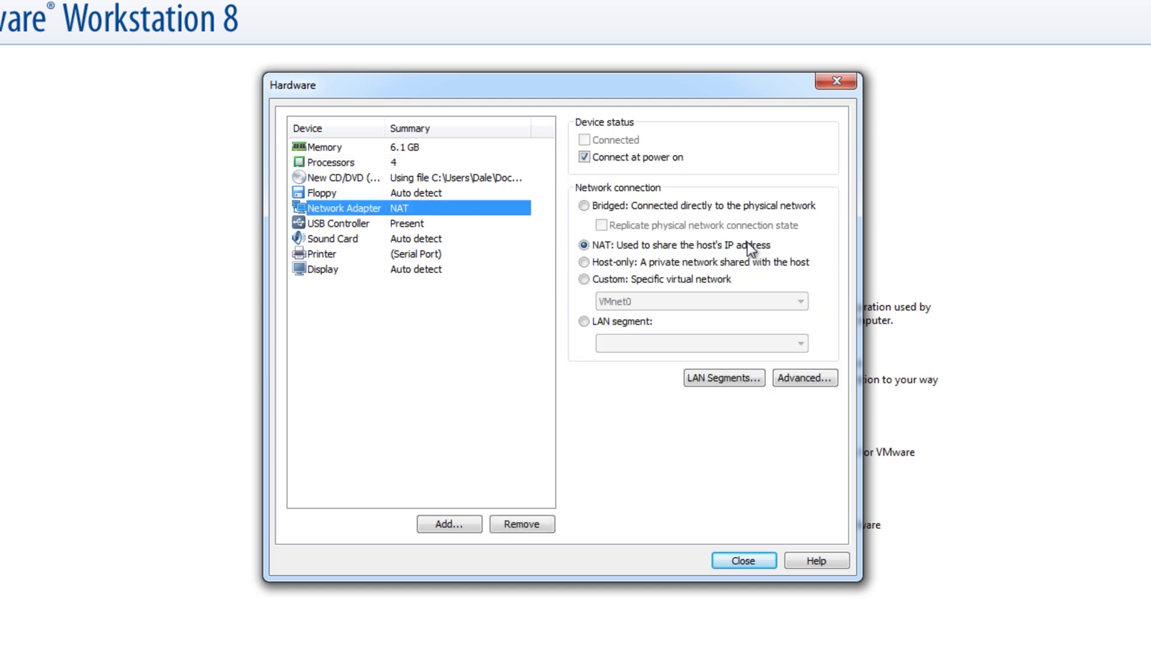
{"action": "left_click", "coordinate": [603, 209]}
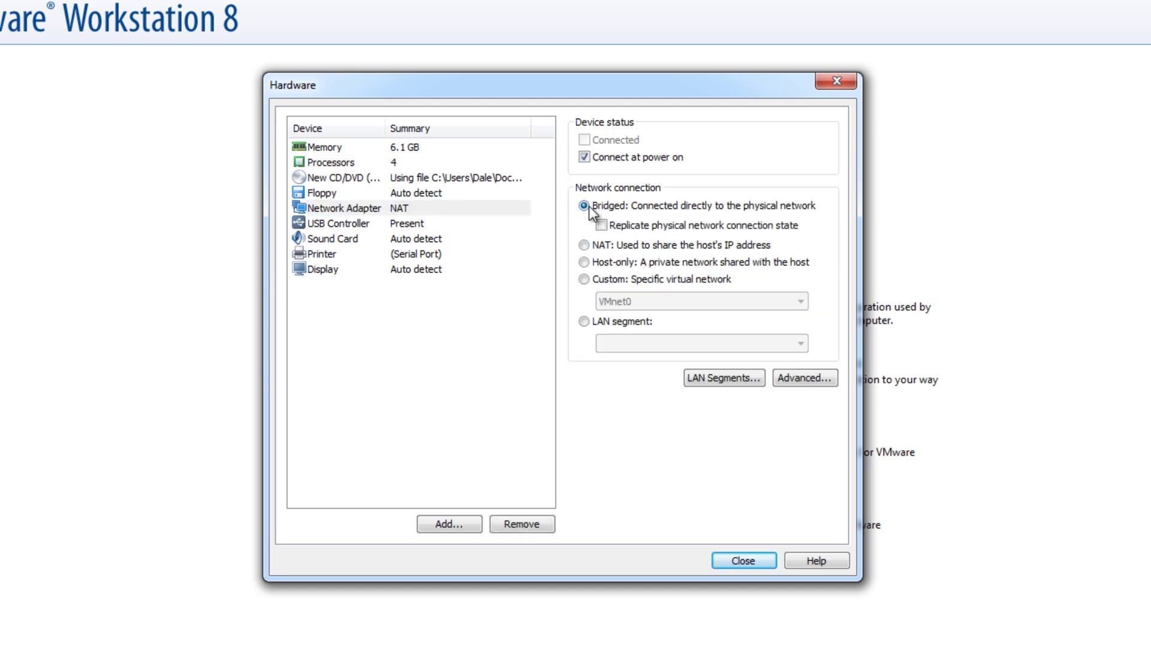
{"action": "left_click", "coordinate": [610, 279]}
{"action": "left_click", "coordinate": [625, 302]}
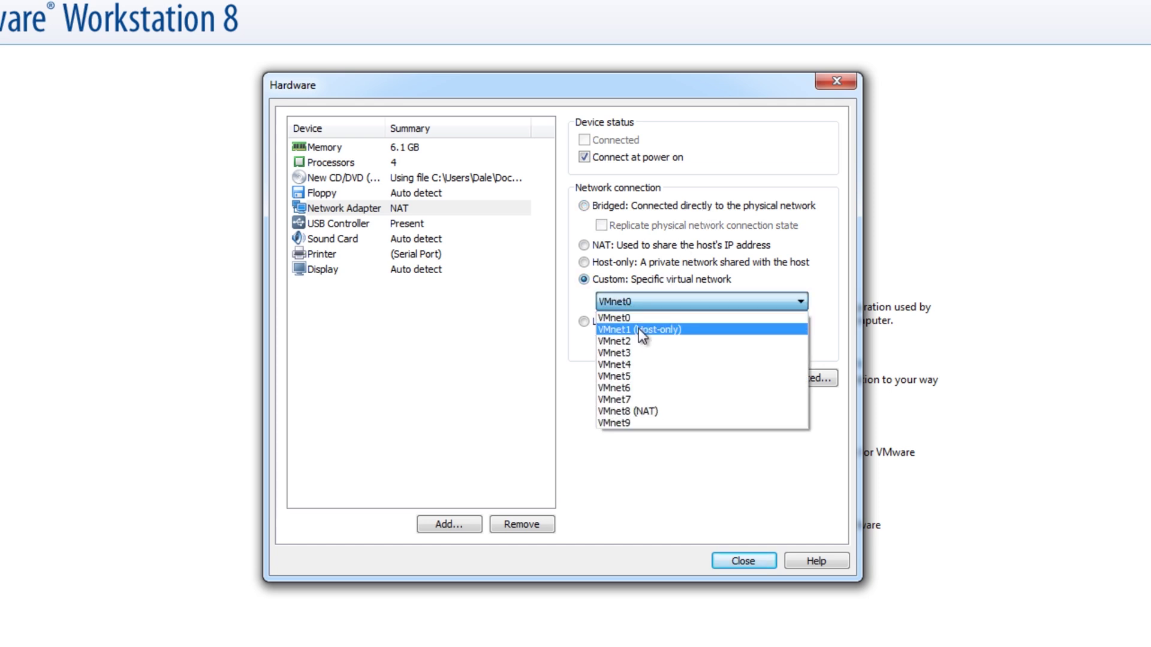
{"action": "left_click", "coordinate": [633, 339]}
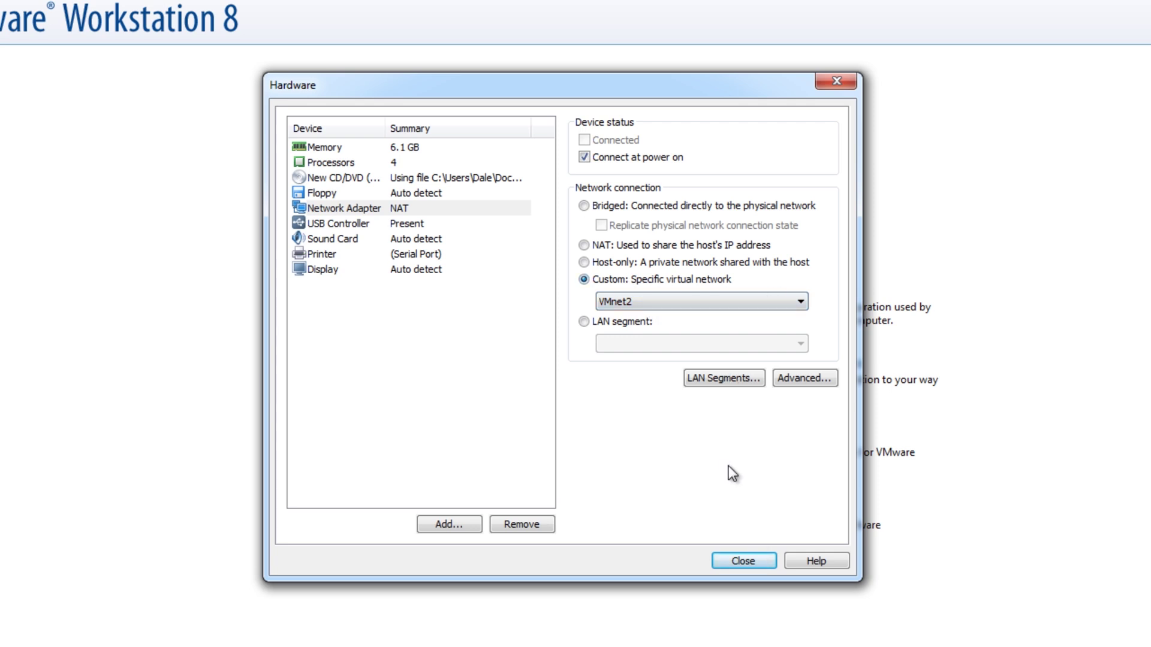
{"action": "left_click", "coordinate": [732, 558]}
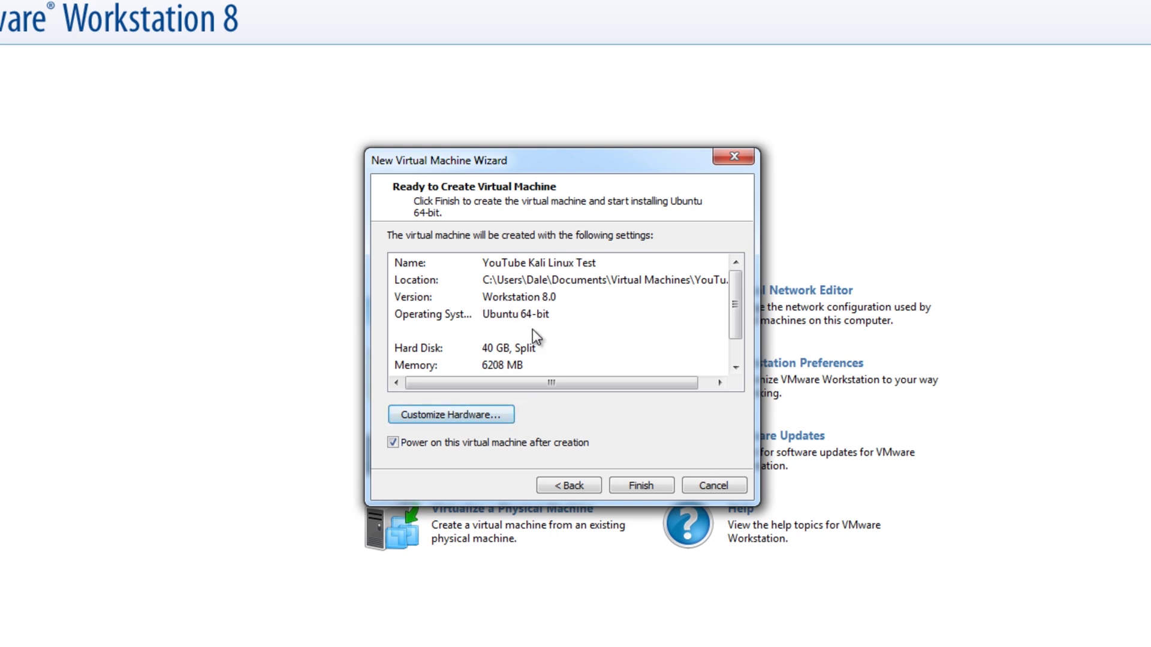
{"action": "scroll", "coordinate": [740, 279], "scroll_direction": "down", "scroll_amount": 2}
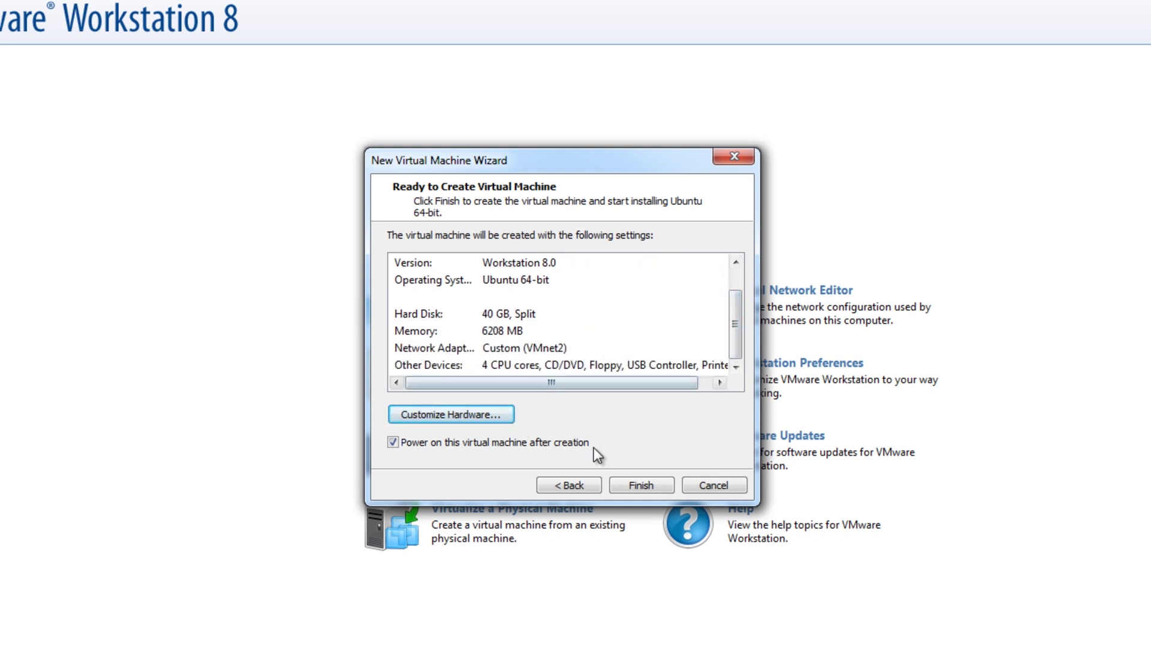
- Create and power on the VMware machine, then boot the Kali text-mode Install entry
{"action": "left_click", "coordinate": [634, 491]}
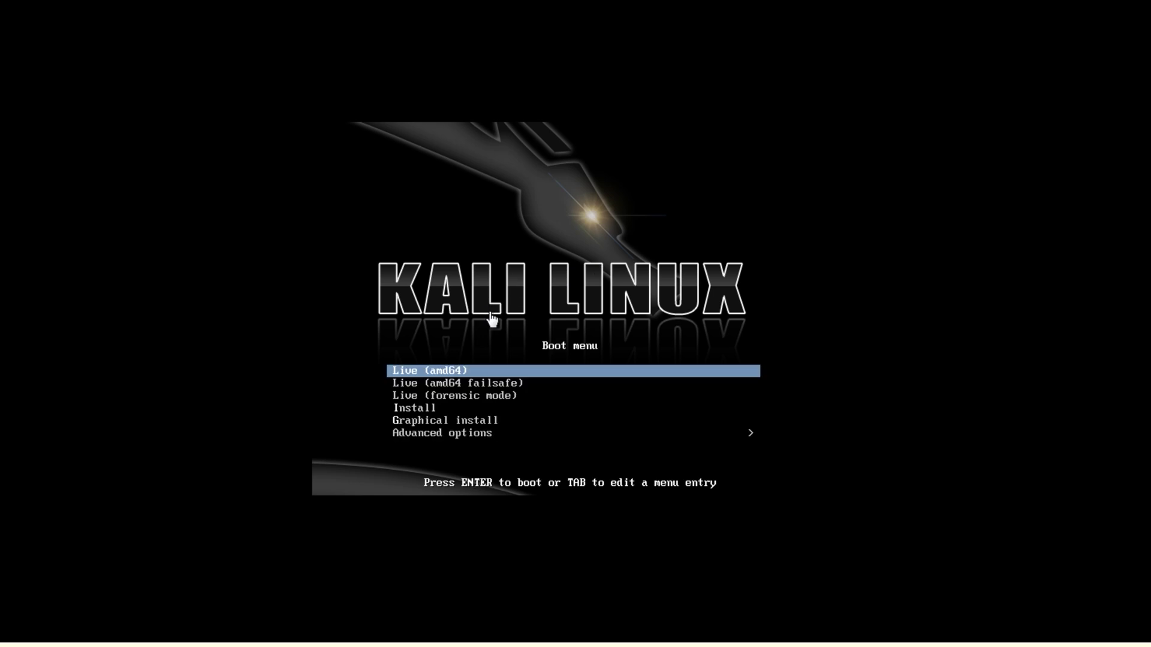
{"action": "key", "text": "Down"}
{"action": "key", "text": "Down"}
{"action": "key", "text": "Up"}
{"action": "key", "text": "Up"}
{"action": "key", "text": "Down"}
{"action": "key", "text": "Down"}
{"action": "key", "text": "Down"}
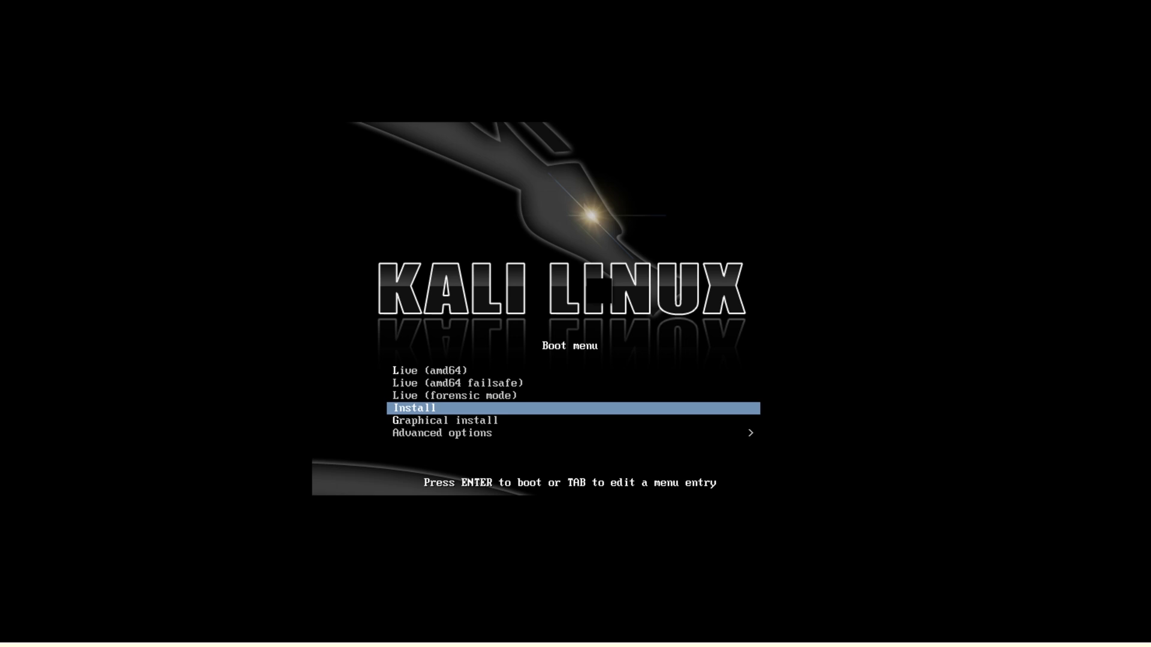
{"action": "key", "text": "Return"}
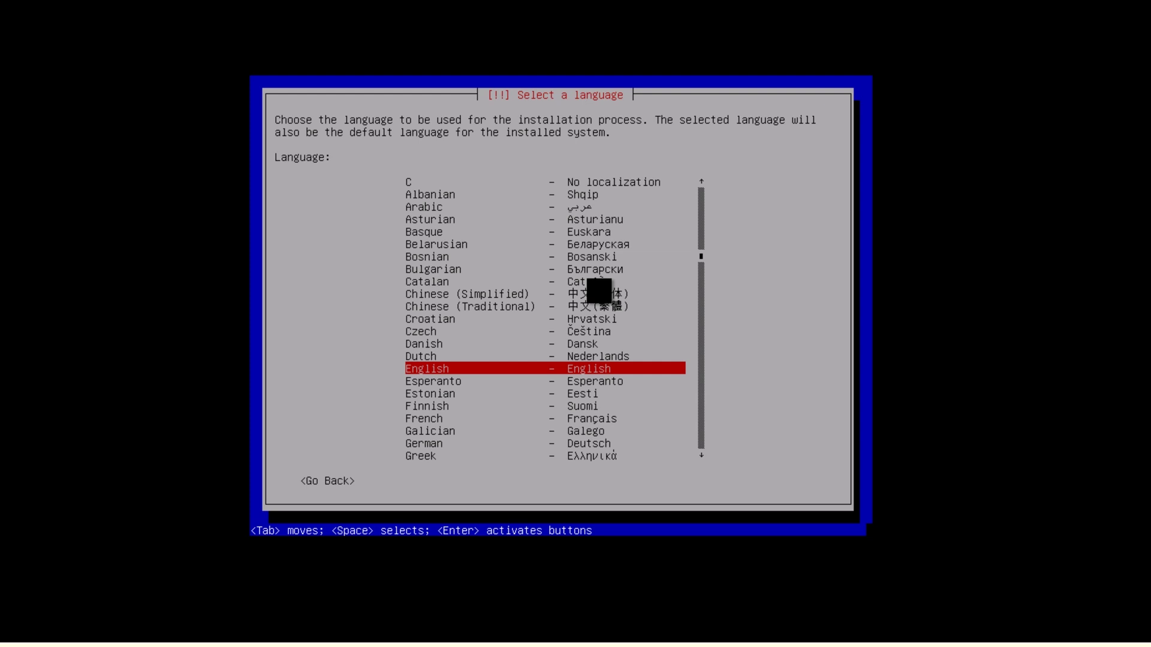
- Choose English as the installer language and United Kingdom as the location
{"action": "key", "text": "Return"}
{"action": "key", "text": "Up"}
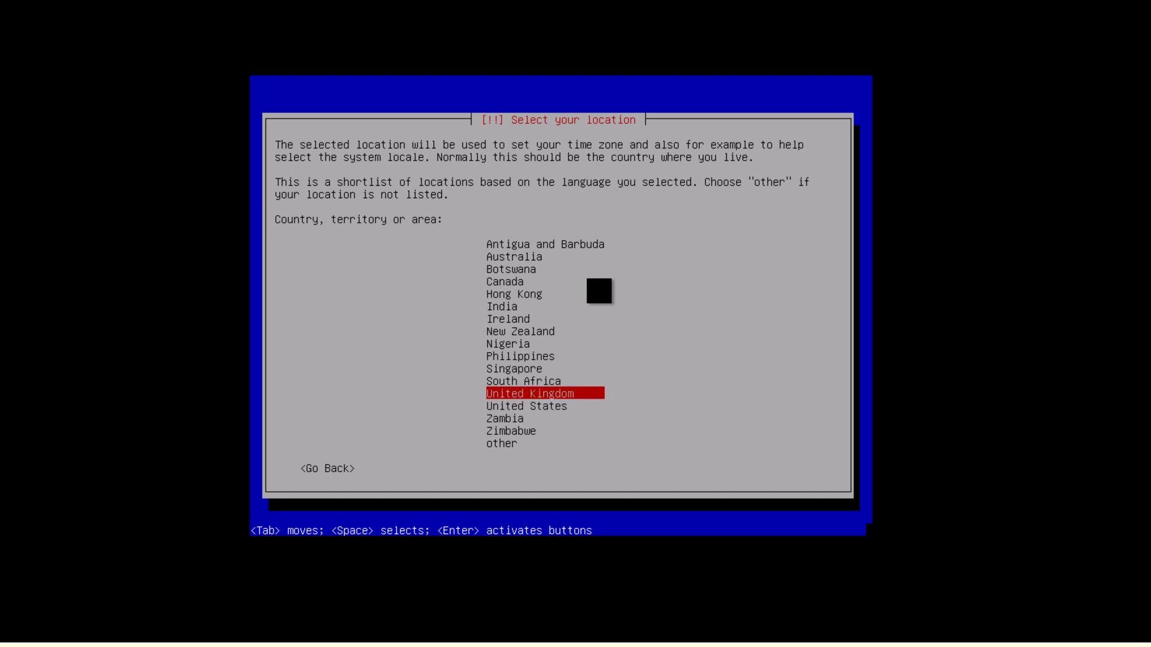
{"action": "key", "text": "Return"}
{"action": "key", "text": "Return"}
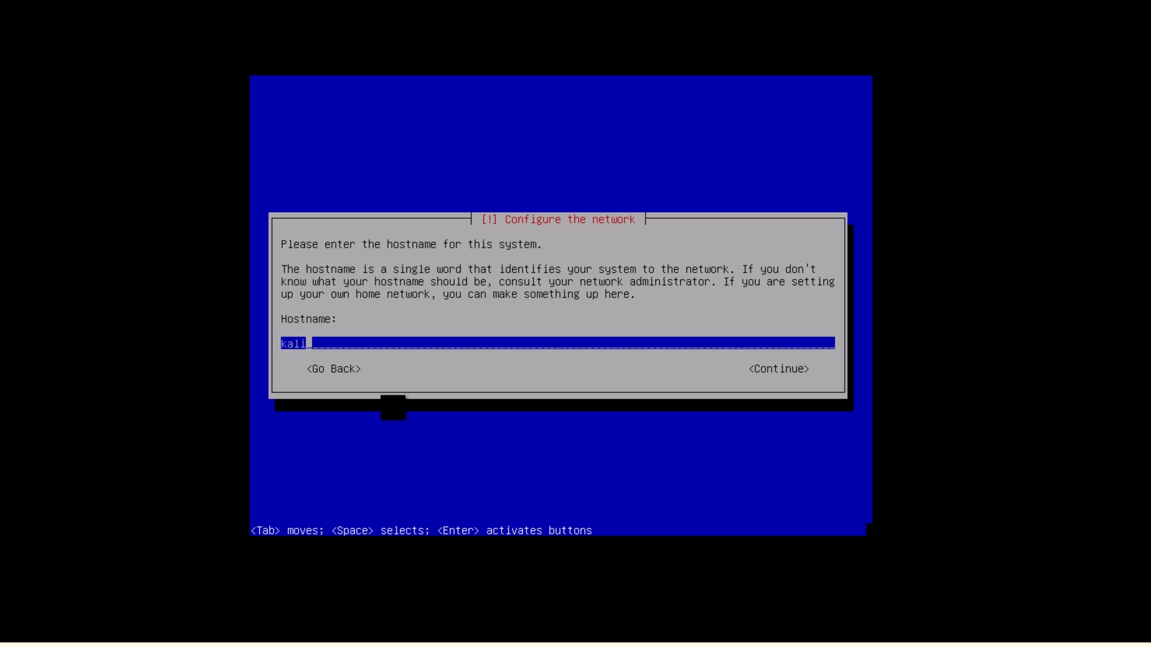
- Replace the default hostname 'kali' with 'youtubekalilinux'
{"action": "key", "text": "BackSpace"}
{"action": "key", "text": "BackSpace"}
{"action": "key", "text": "BackSpace"}
{"action": "key", "text": "BackSpace"}
{"action": "type", "text": "youtue"}
{"action": "key", "text": "BackSpace"}
{"action": "type", "text": "bekalilinux"}
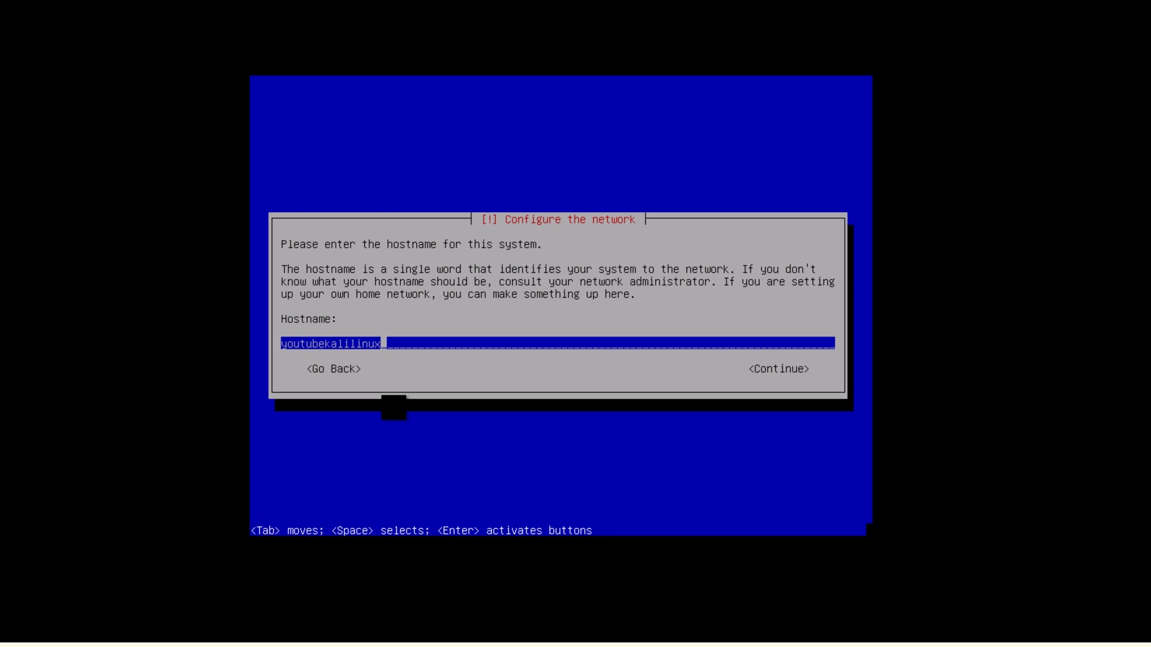
{"action": "key", "text": "Return"}
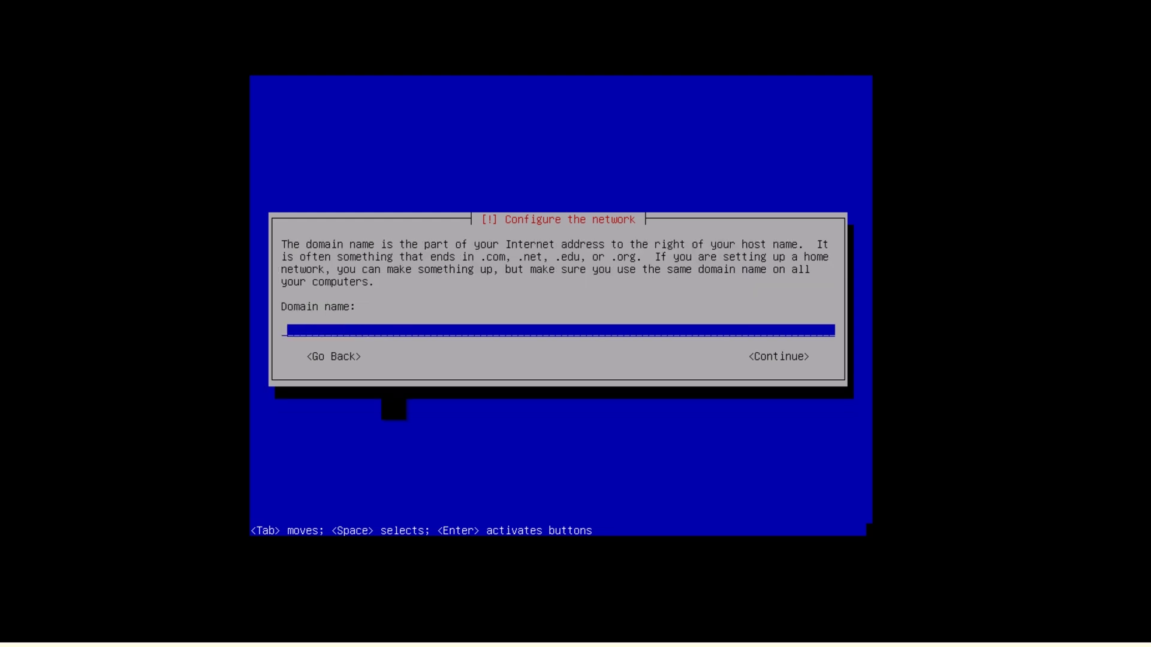
- Leave the domain name blank and enter the root password twice to confirm it
{"action": "key", "text": "Return"}
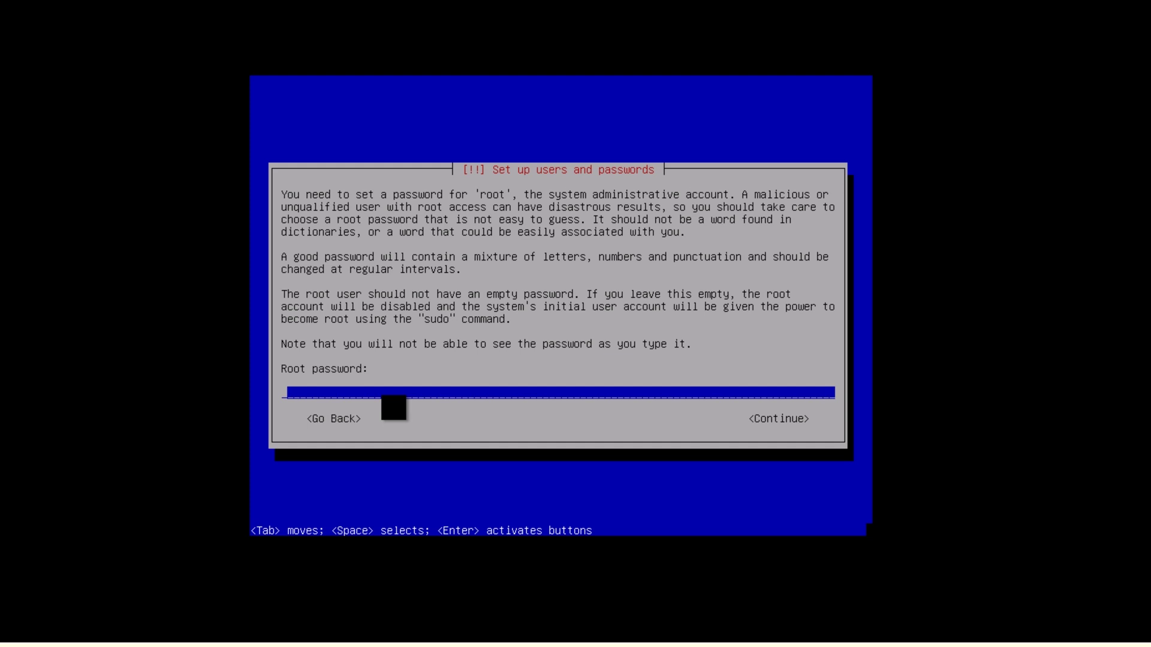
{"action": "type", "text": "********"}
{"action": "key", "text": "Return"}
{"action": "type", "text": "********"}
{"action": "key", "text": "Return"}
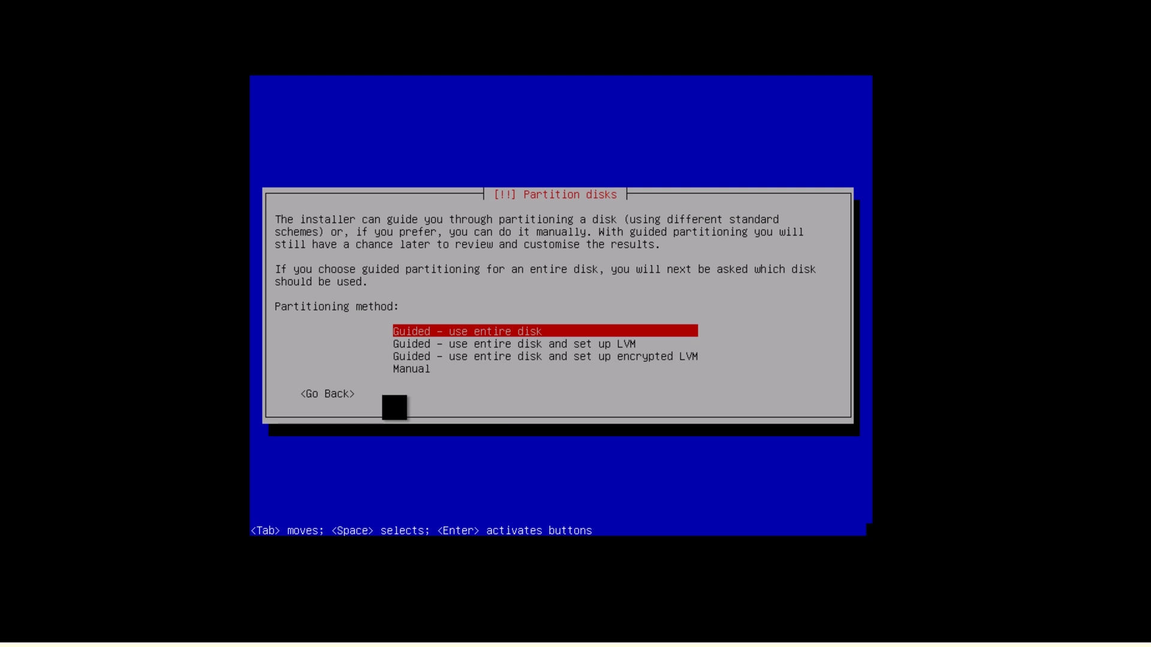
- Use guided partitioning of the entire sda disk with all files in one partition
{"action": "key", "text": "Return"}
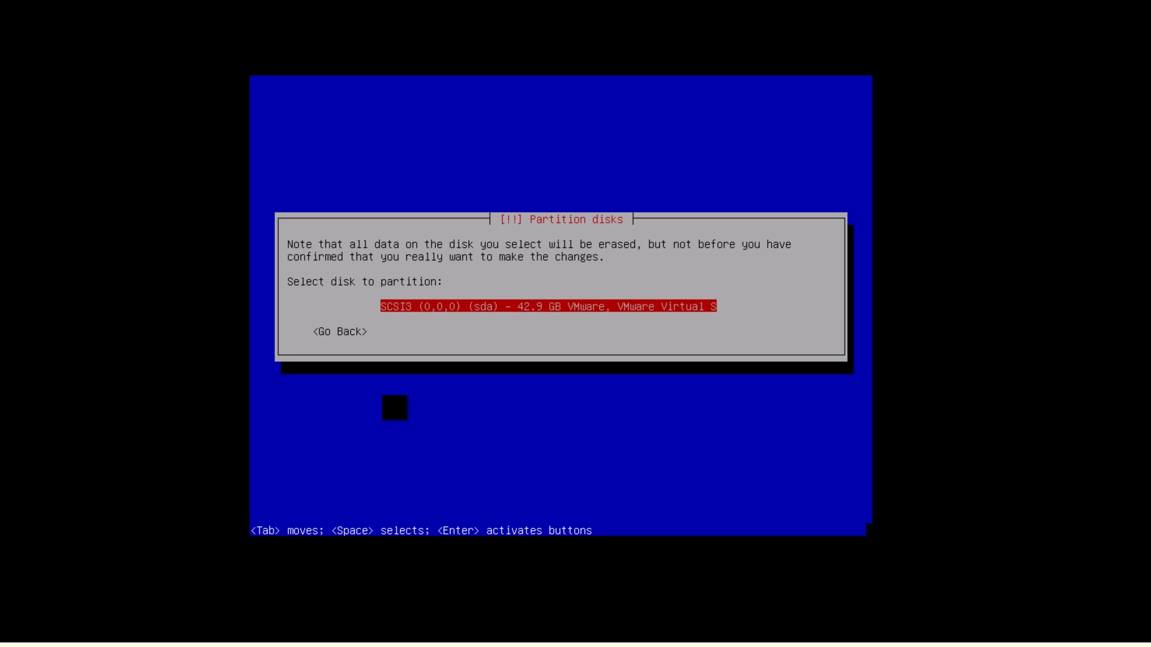
{"action": "key", "text": "Return"}
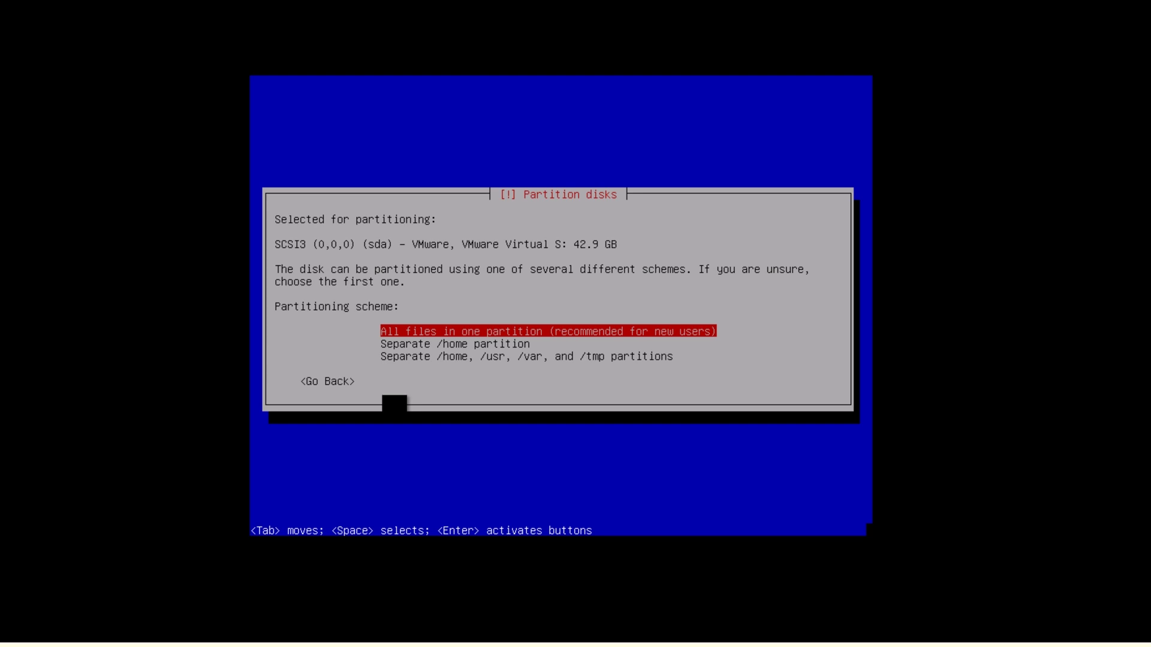
{"action": "key", "text": "Down"}
{"action": "key", "text": "Up"}
{"action": "key", "text": "Down"}
{"action": "key", "text": "Up"}
{"action": "key", "text": "Return"}
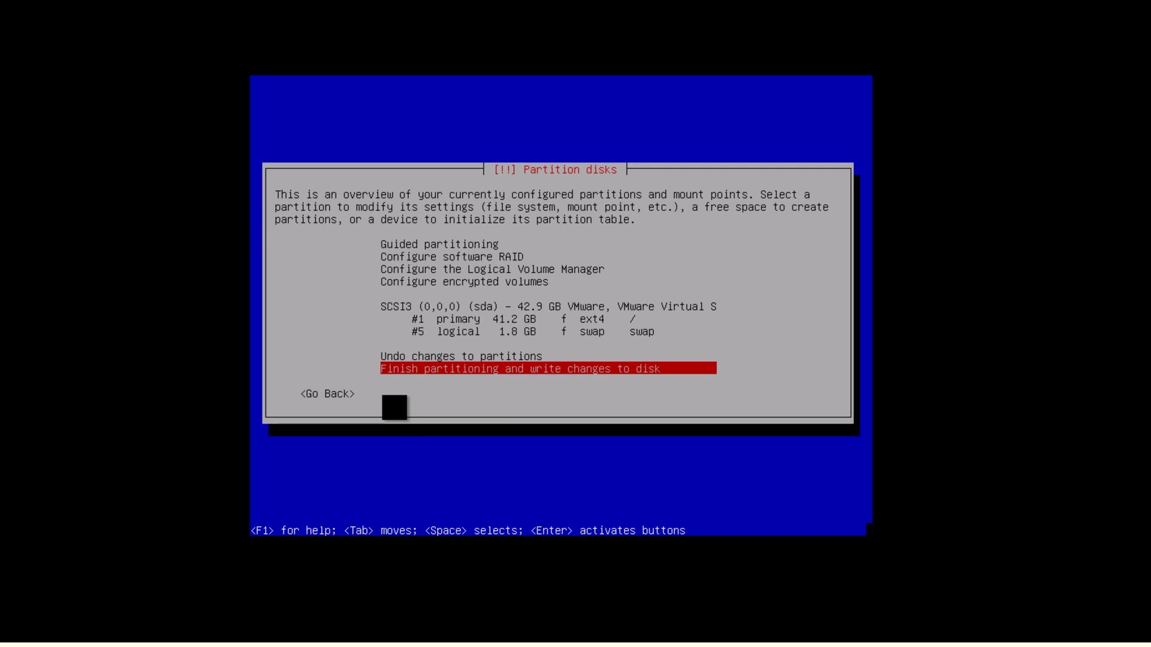
- Finish partitioning and confirm Yes to write the changes to disk
{"action": "key", "text": "Return"}
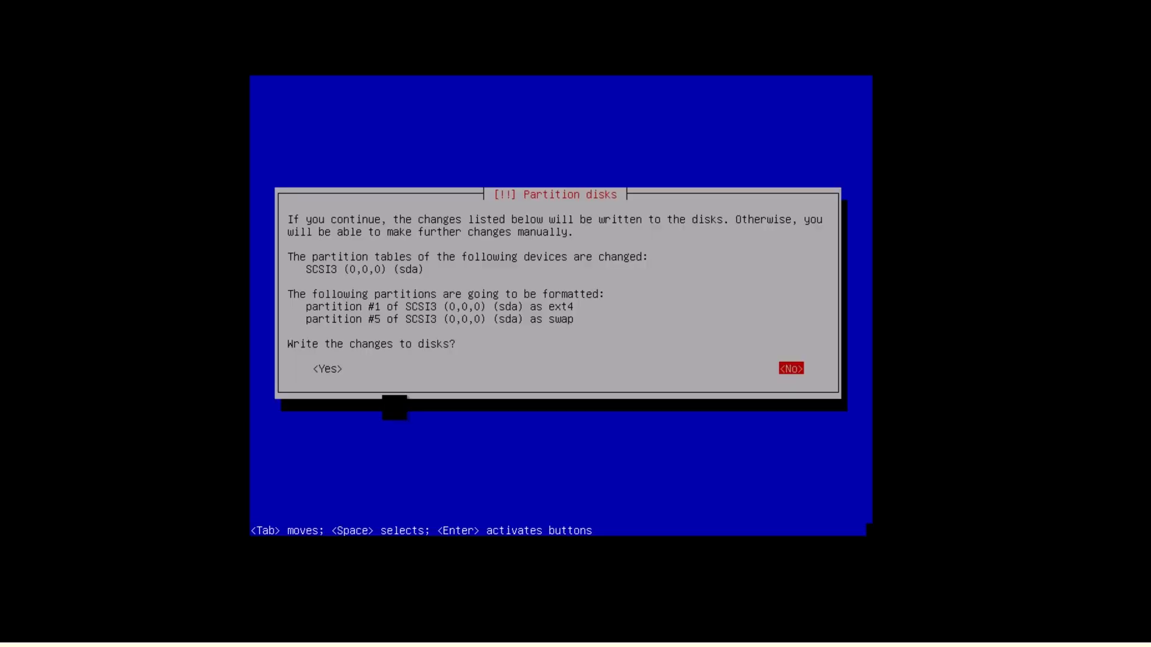
{"action": "key", "text": "Tab"}
{"action": "key", "text": "Return"}
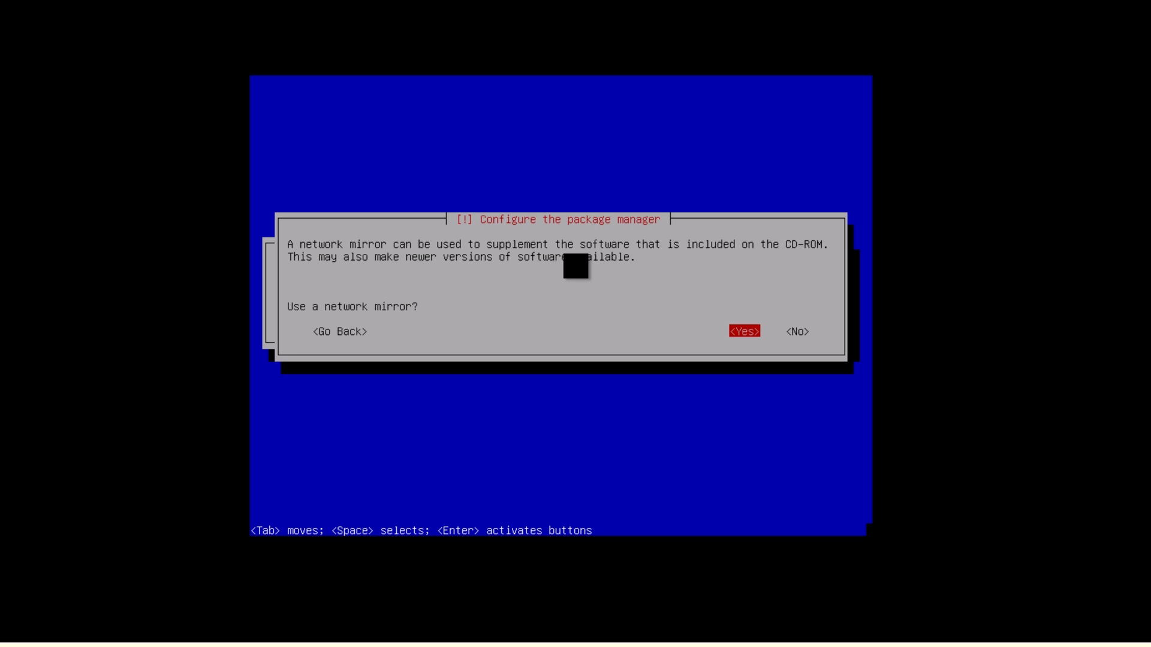
- Accept using a network mirror and leave the HTTP proxy field empty
{"action": "key", "text": "Return"}
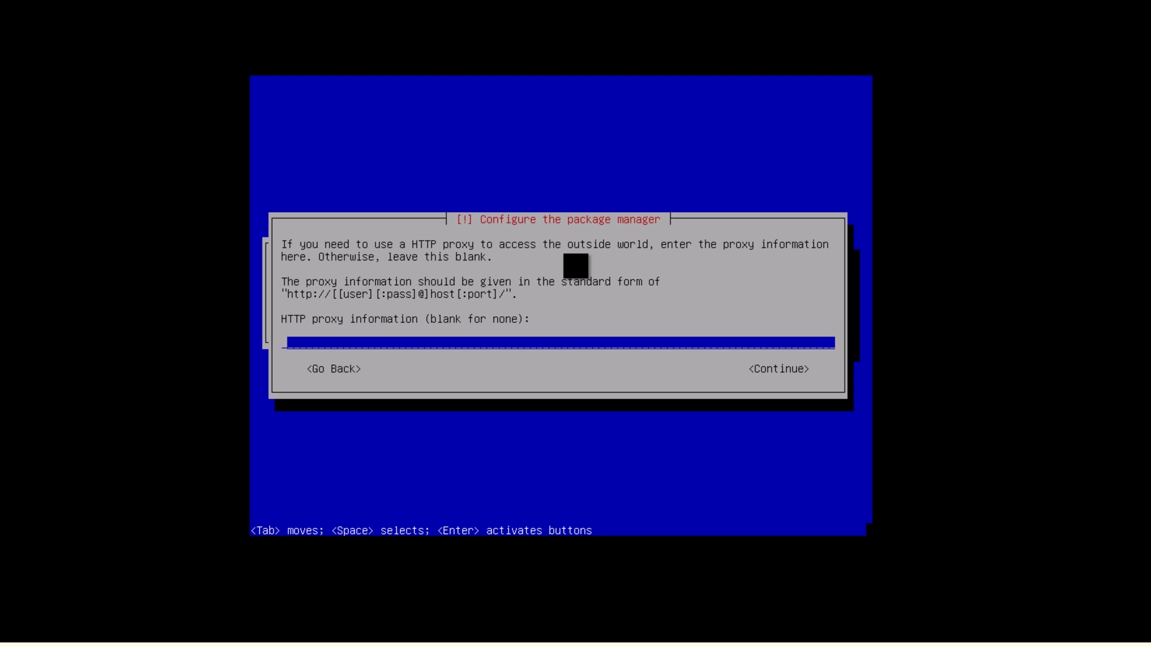
{"action": "key", "text": "Return"}
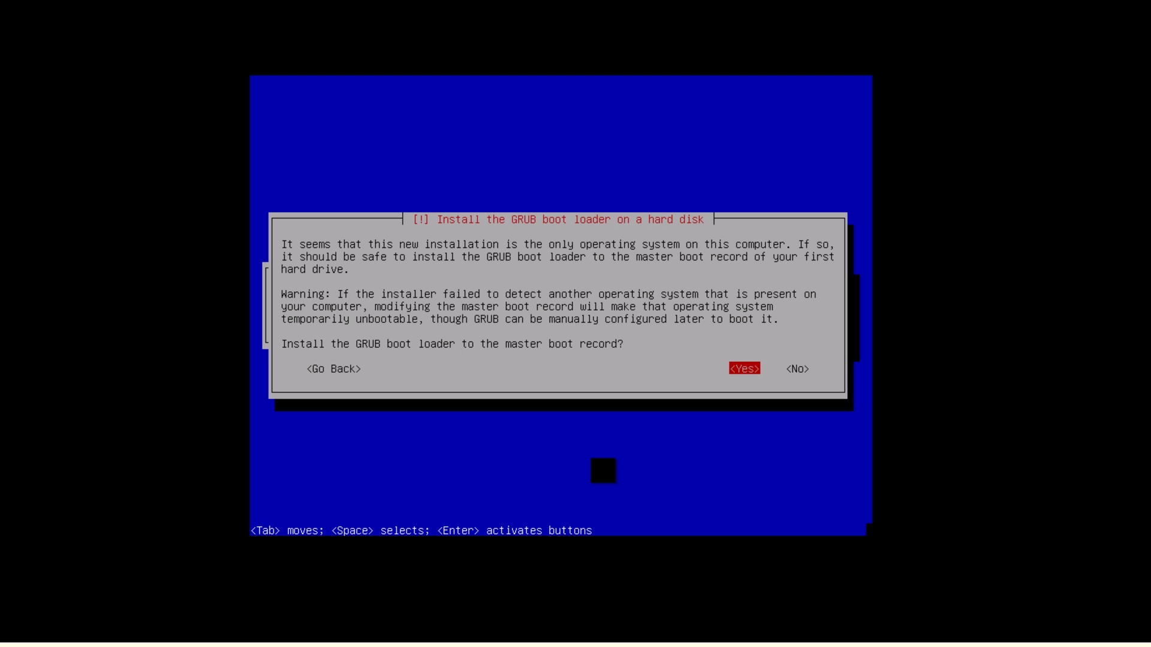
- Install GRUB to the master boot record and continue to finish the installation
{"action": "key", "text": "Return"}
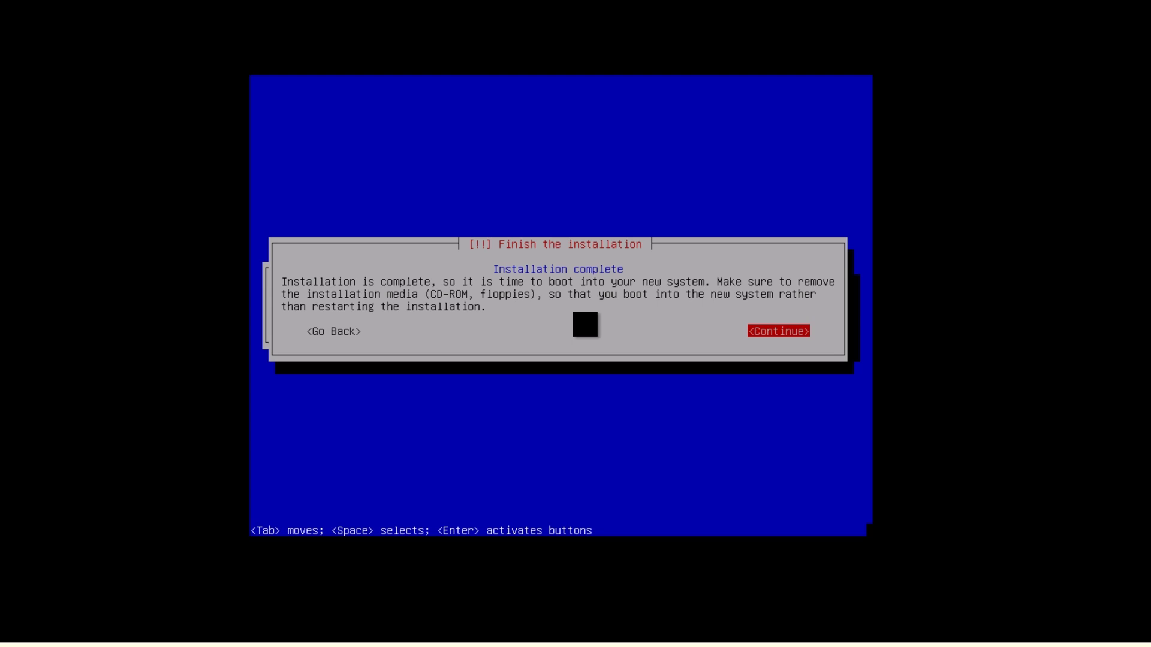
{"action": "key", "text": "Return"}
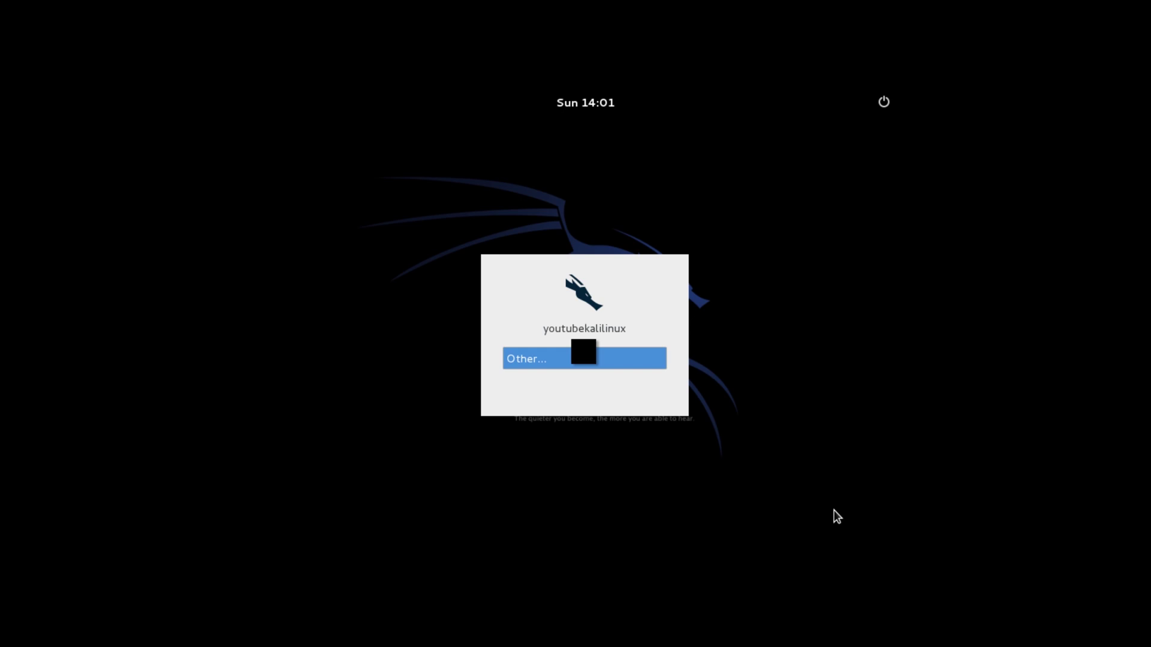
- Log in via Other... with username 'root' and the root password
{"action": "left_click", "coordinate": [609, 366]}
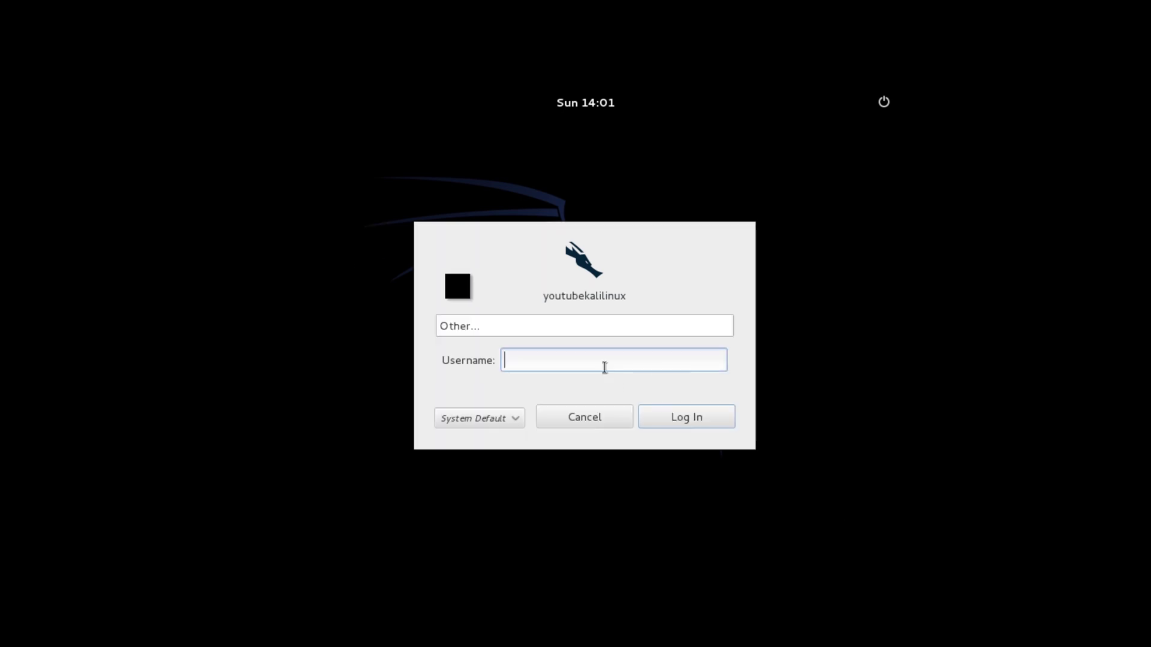
{"action": "type", "text": "root"}
{"action": "key", "text": "Return"}
{"action": "type", "text": "*******"}
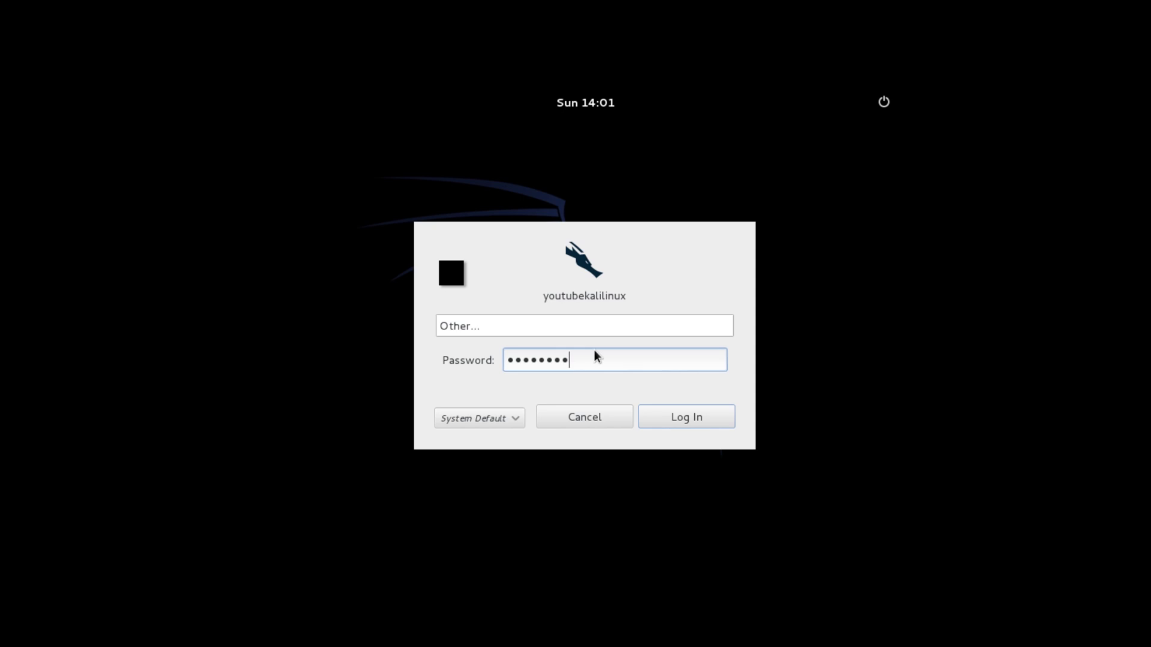
{"action": "type", "text": "**"}
{"action": "key", "text": "Return"}
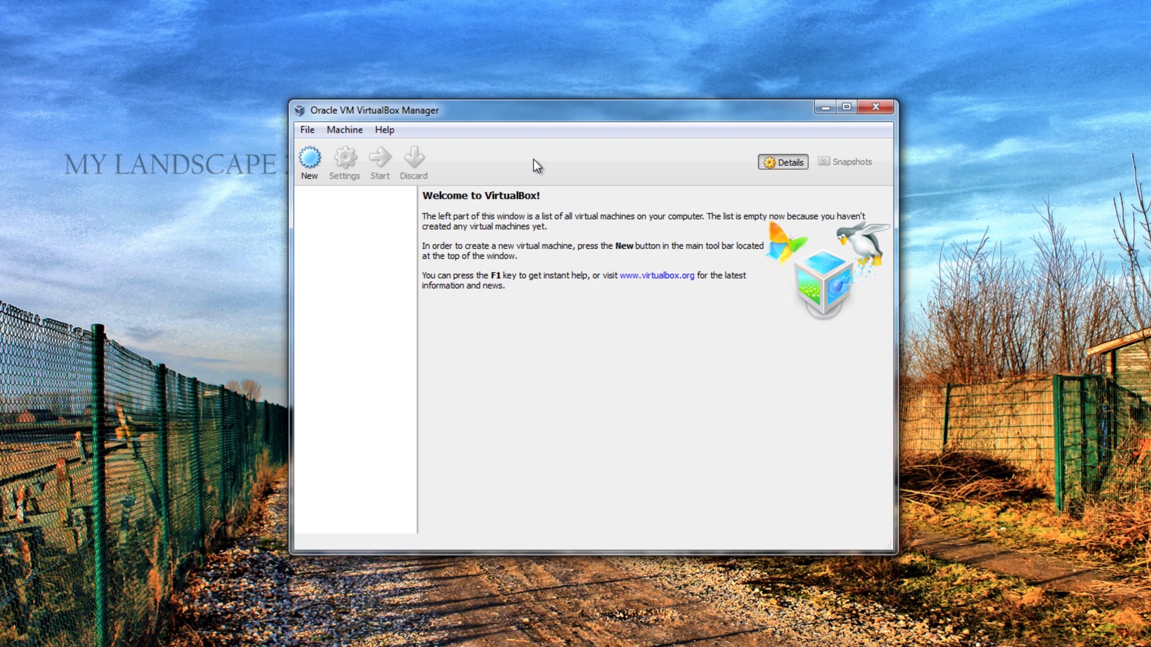
- Start a new VirtualBox machine named 'Kali' with version Debian (64 bit)
{"action": "left_click", "coordinate": [311, 174]}
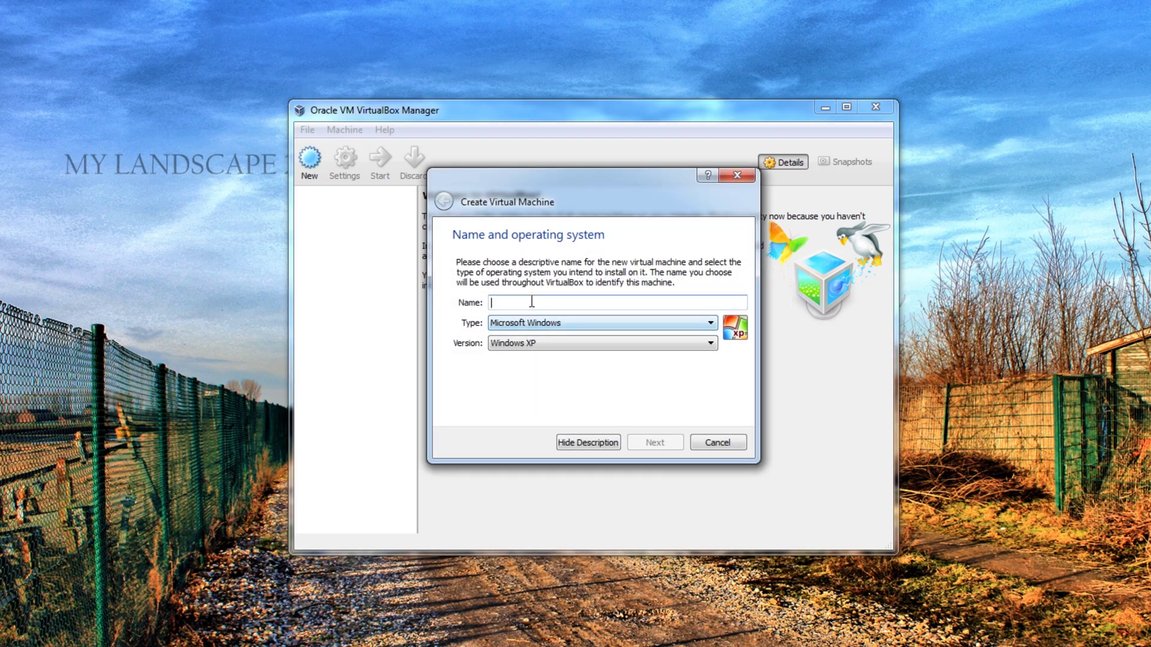
{"action": "type", "text": "Kali"}
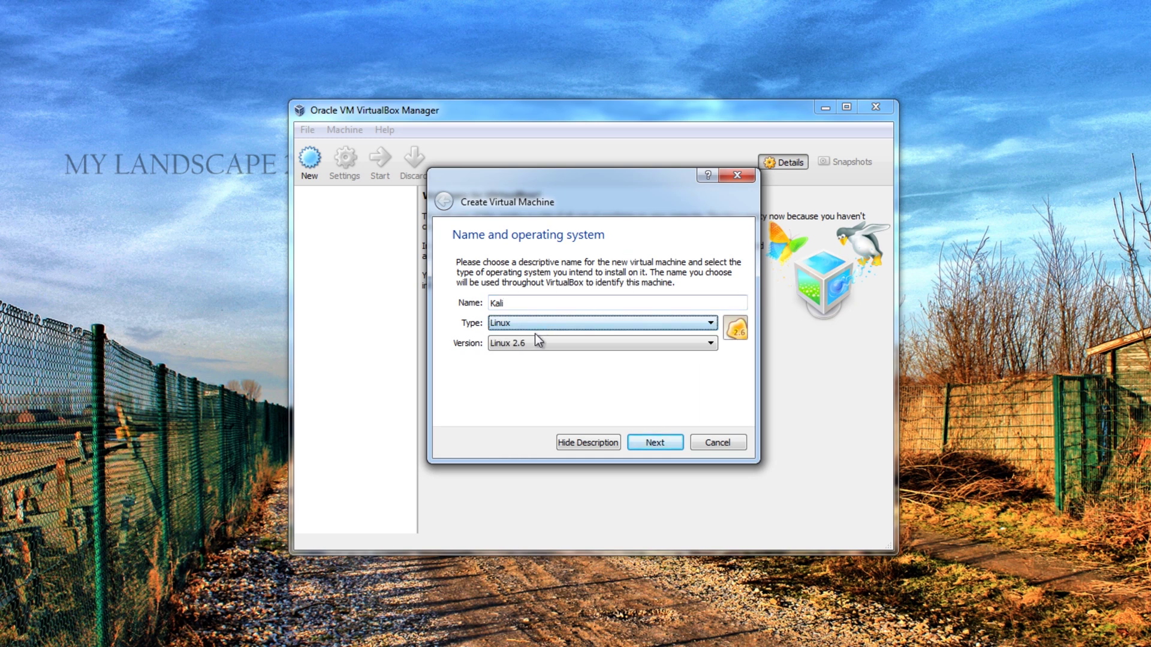
{"action": "left_click", "coordinate": [526, 346]}
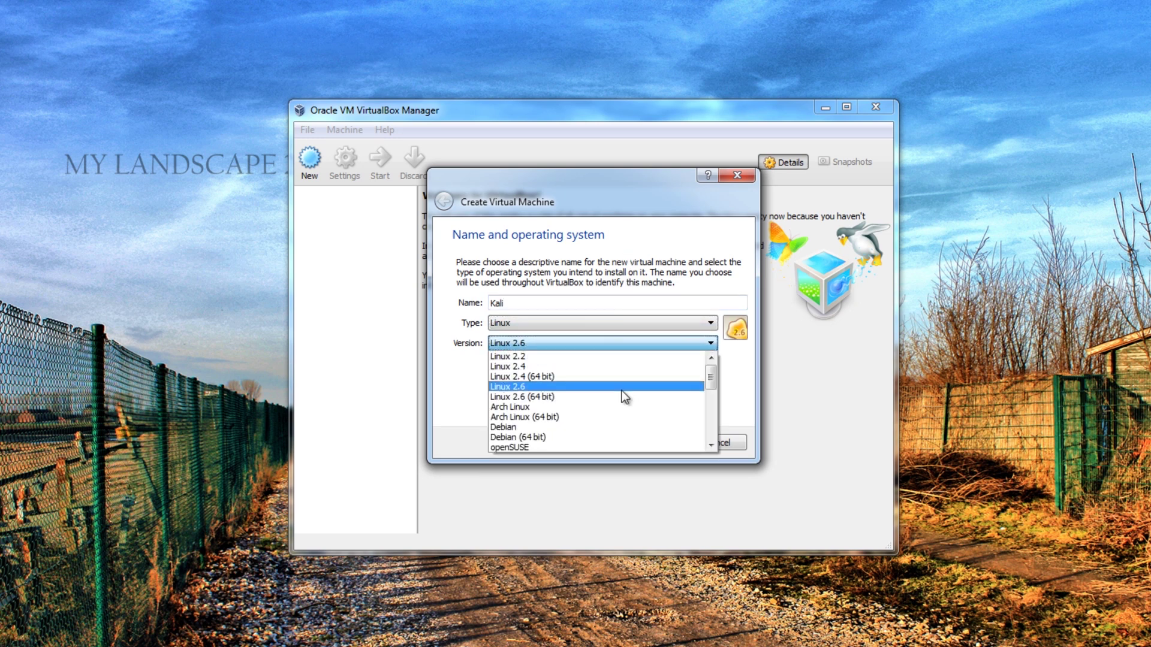
{"action": "scroll", "coordinate": [602, 398], "scroll_direction": "down", "scroll_amount": 1}
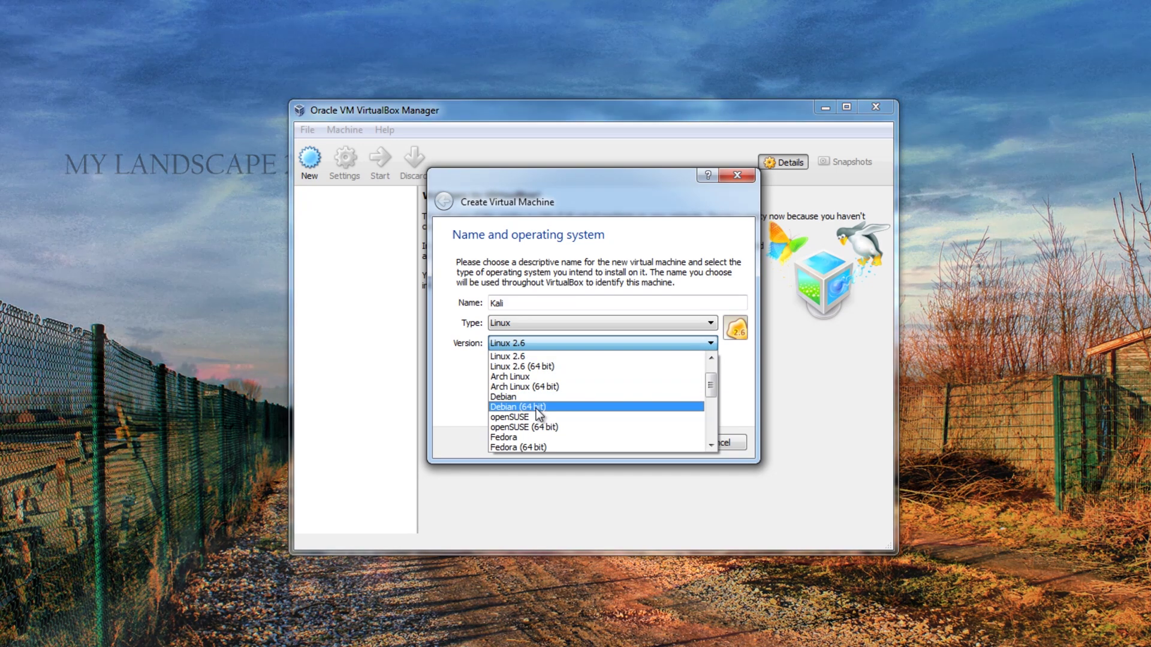
{"action": "left_click", "coordinate": [536, 408]}
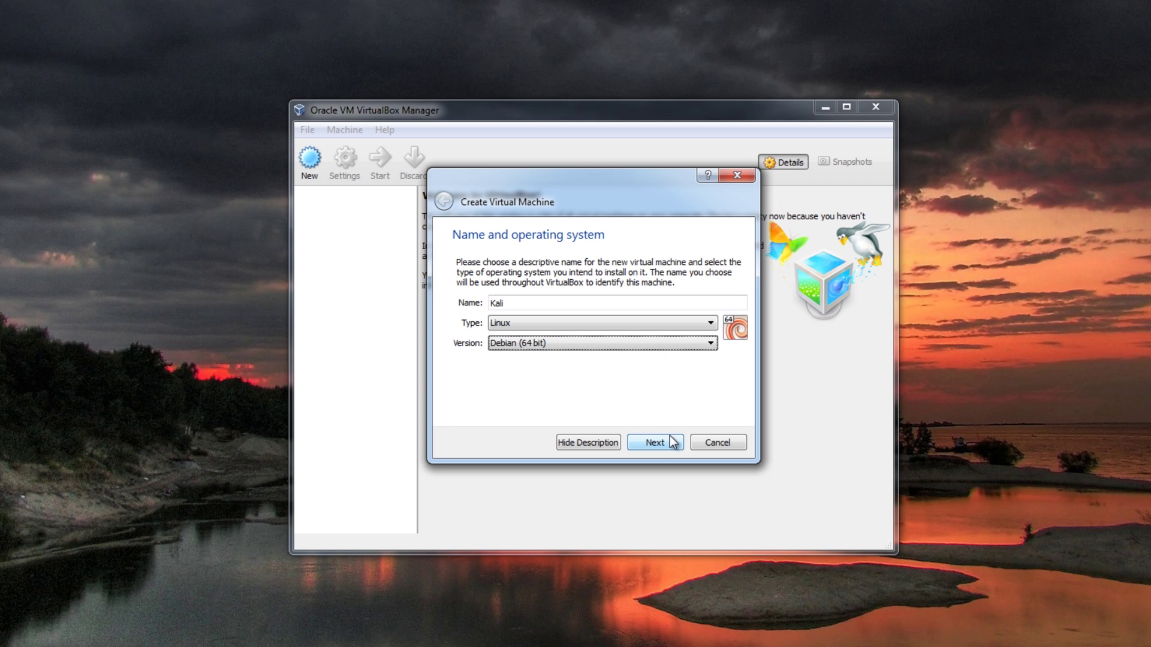
{"action": "left_click", "coordinate": [660, 445]}
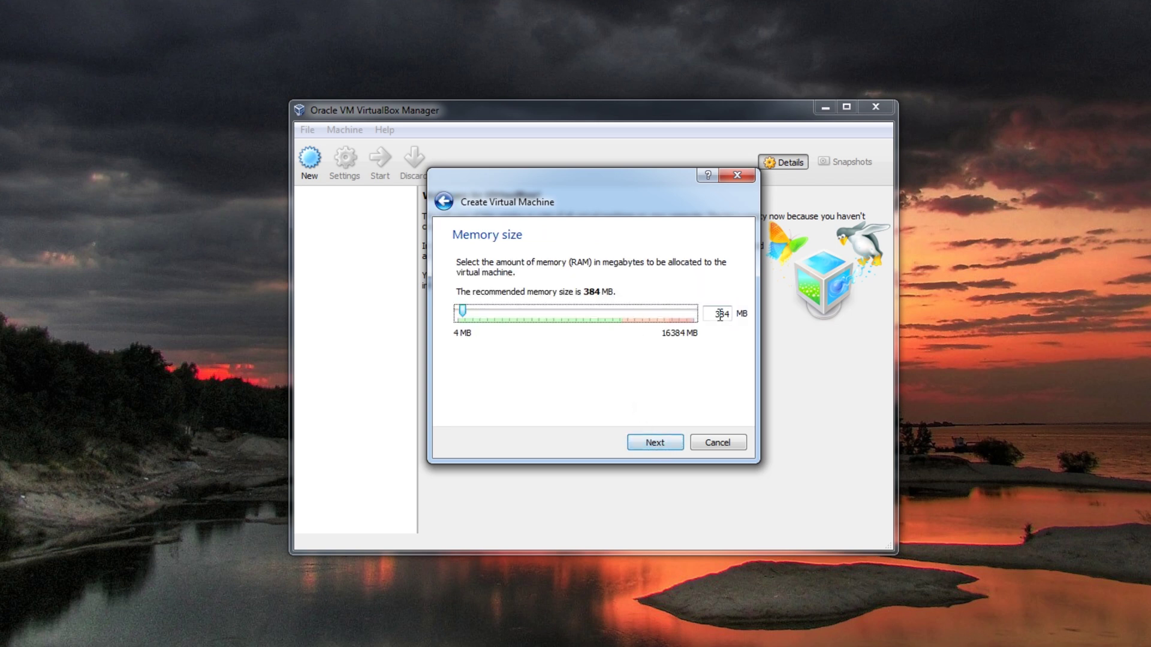
- Give it 6000 MB of memory and choose to create a virtual hard drive now
{"action": "left_click_drag", "start_coordinate": [713, 314], "coordinate": [731, 315]}
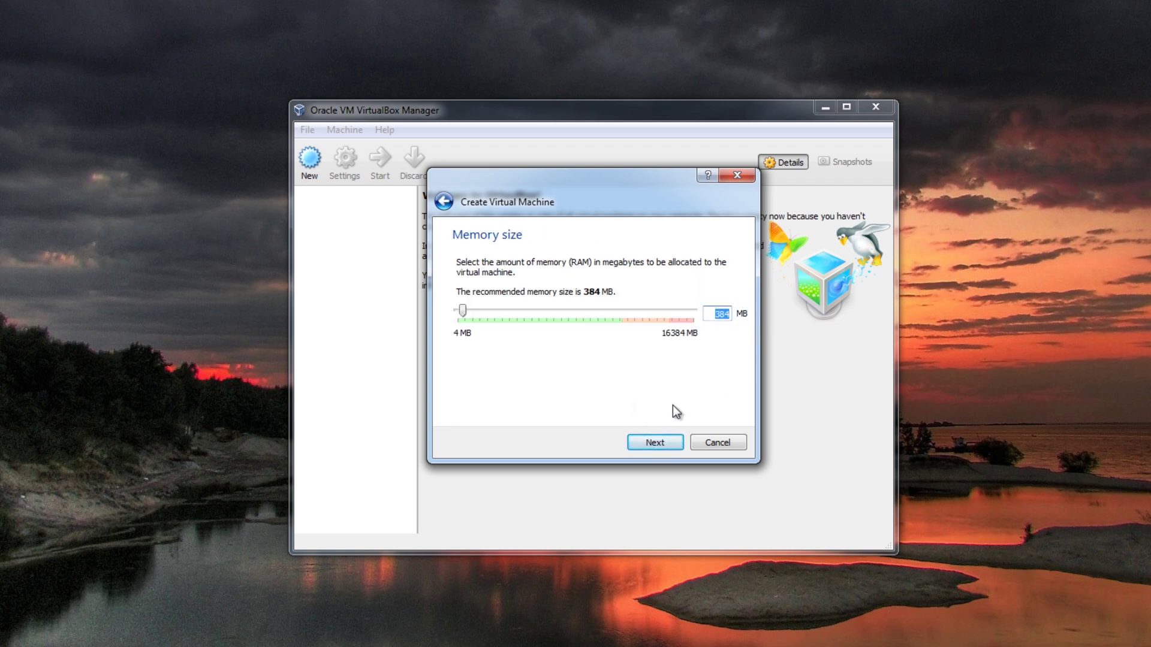
{"action": "type", "text": "6000"}
{"action": "left_click", "coordinate": [655, 434]}
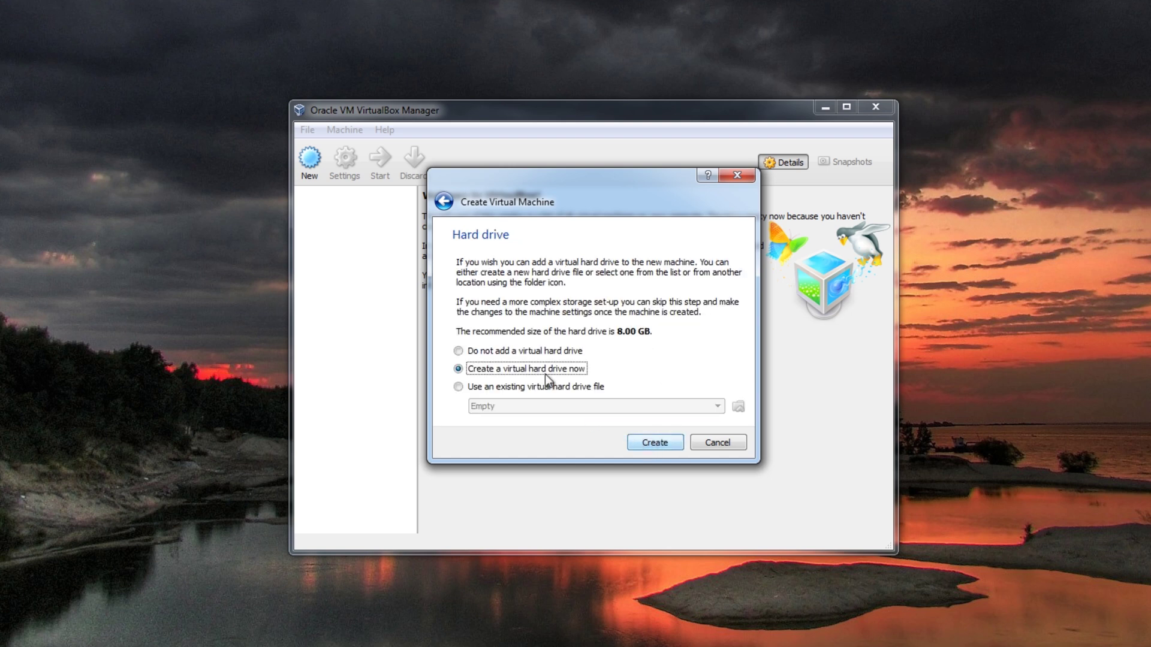
{"action": "left_click", "coordinate": [654, 442]}
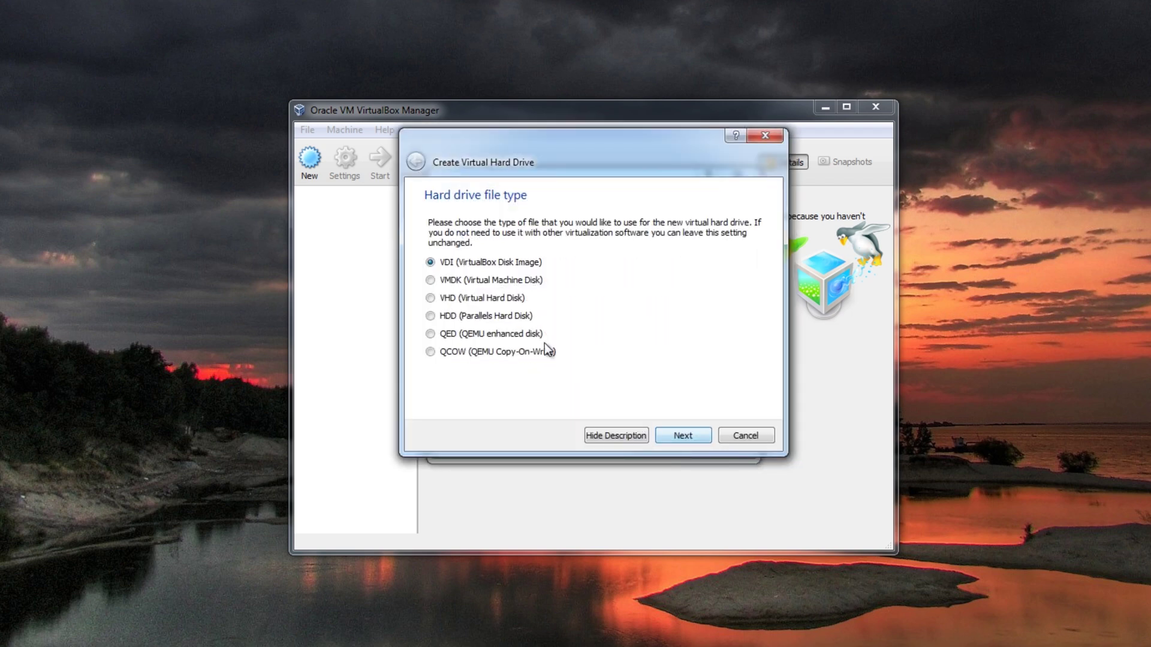
- Keep the VDI type and default storage, set the disk size to 40 GB, and create it
{"action": "left_click", "coordinate": [674, 430]}
{"action": "left_click", "coordinate": [674, 430]}
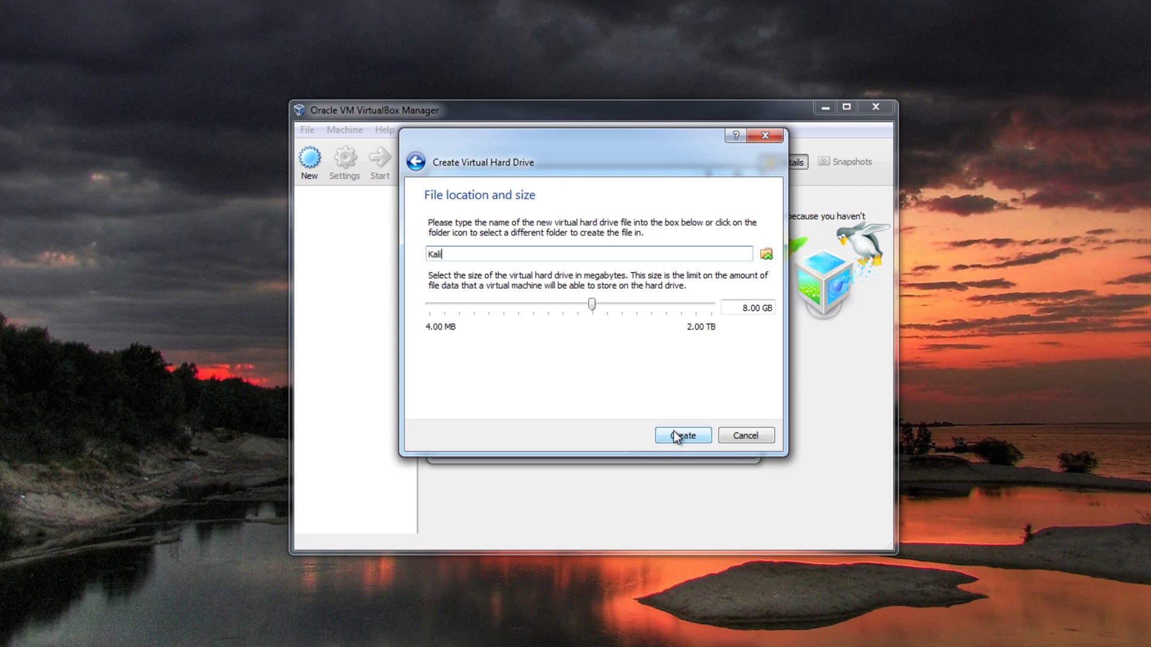
{"action": "double_click", "coordinate": [746, 308]}
{"action": "type", "text": "40"}
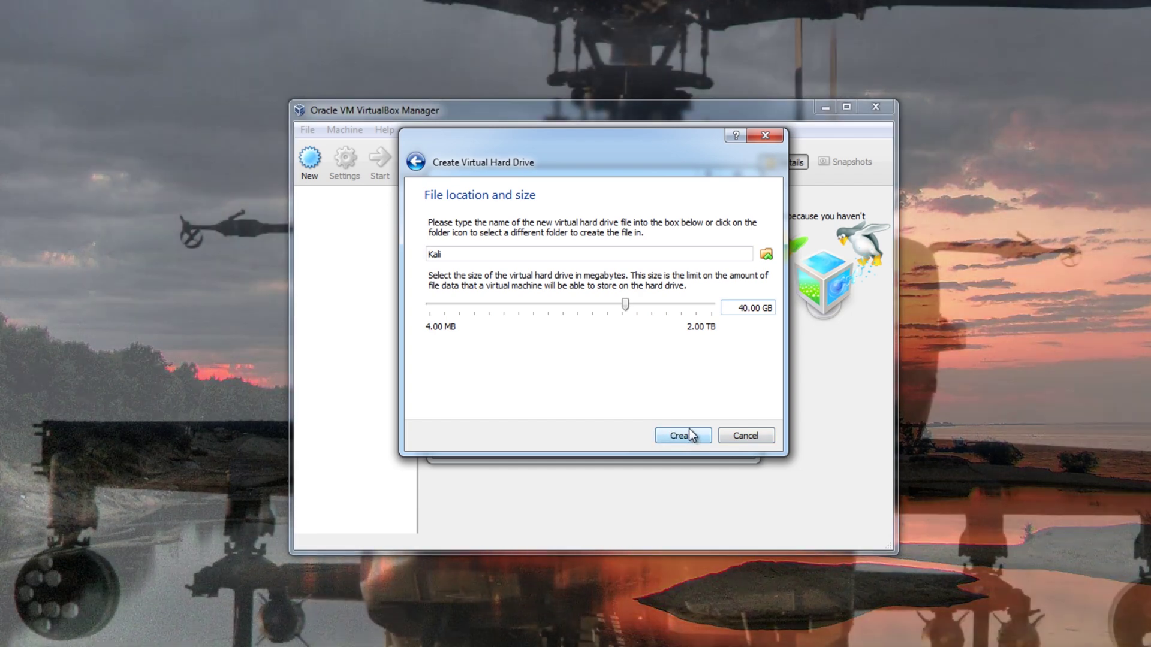
{"action": "left_click", "coordinate": [683, 436]}
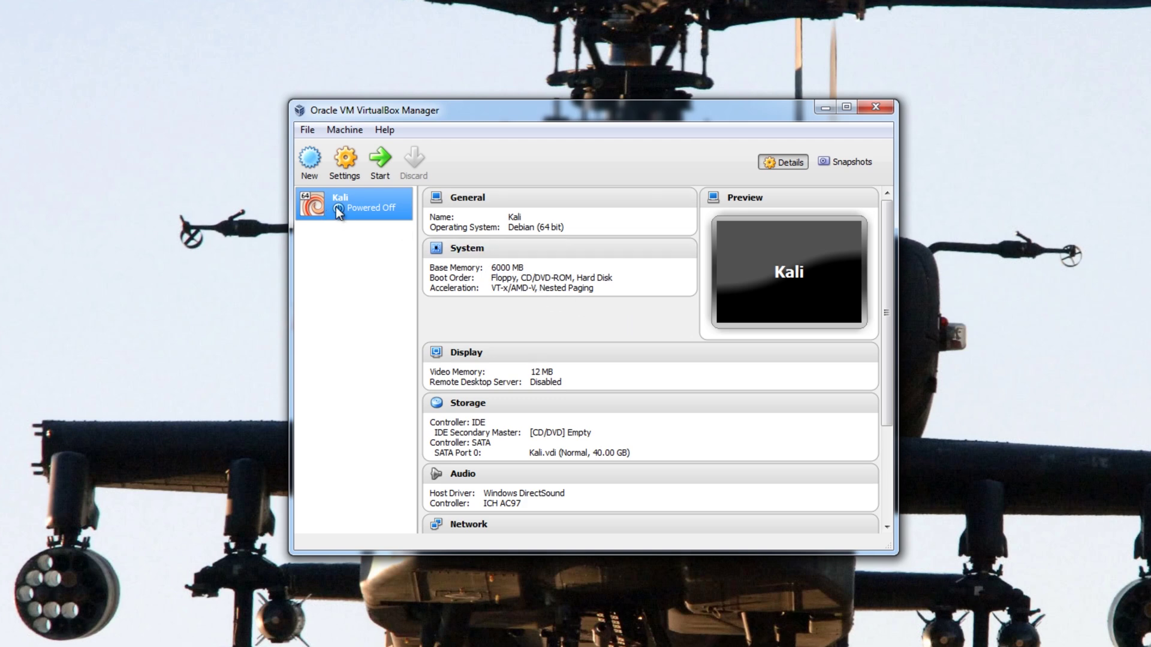
- Start the Kali machine, dismiss the keyboard notice, and browse for a disk image in Documents
{"action": "double_click", "coordinate": [372, 202]}
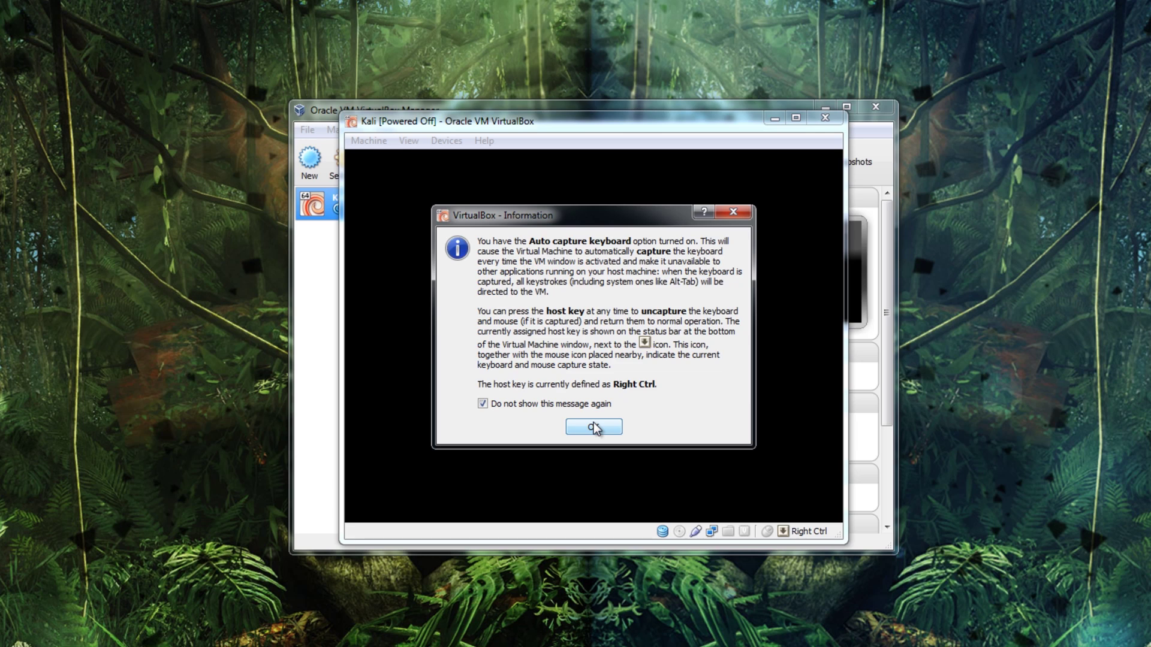
{"action": "left_click", "coordinate": [594, 426]}
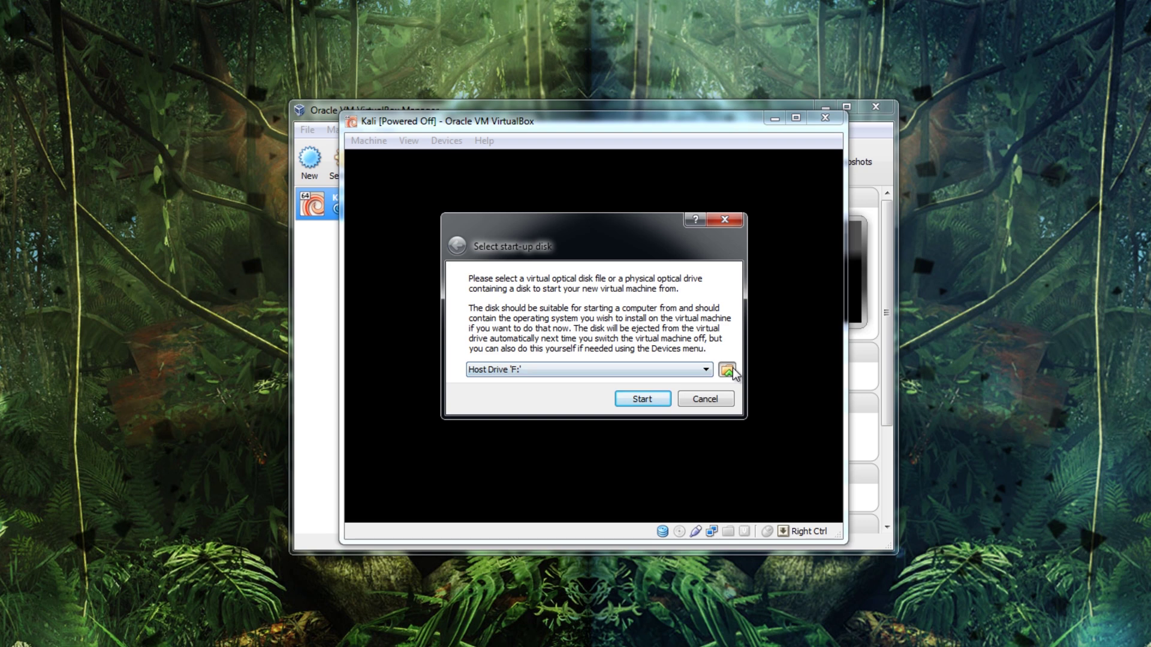
{"action": "left_click", "coordinate": [727, 370]}
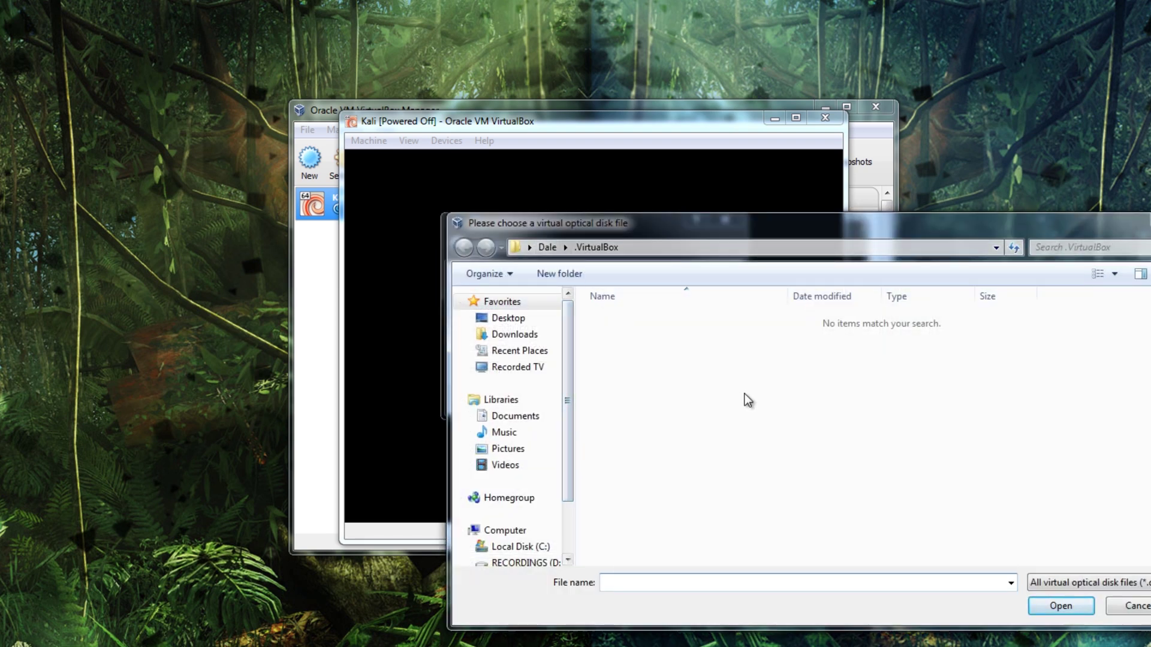
{"action": "left_click_drag", "start_coordinate": [620, 227], "coordinate": [867, 247]}
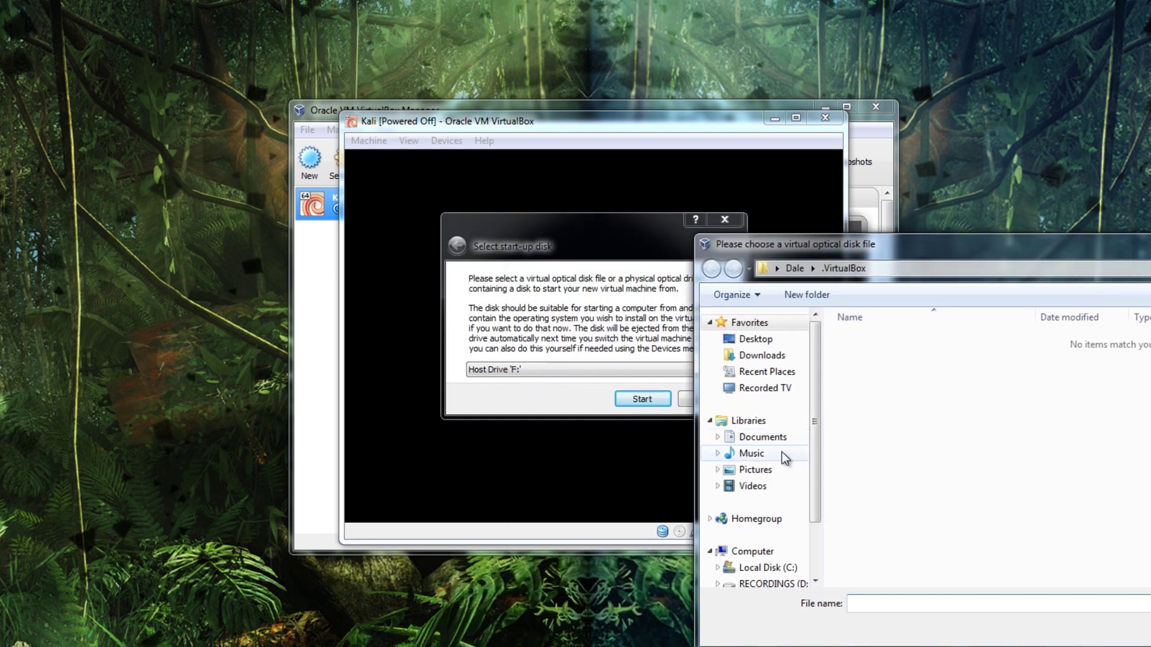
{"action": "left_click", "coordinate": [790, 440]}
{"action": "left_click_drag", "start_coordinate": [1025, 245], "coordinate": [926, 244]}
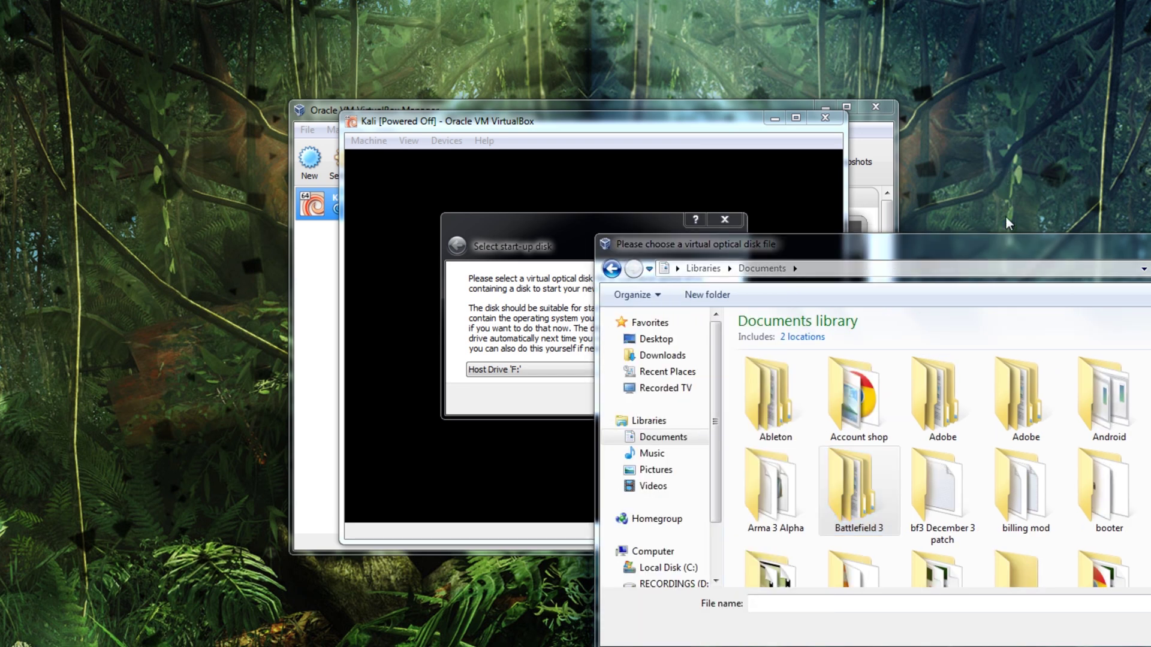
- Pick kali-linux-1.0-amd64.iso from the os isos folder and boot the machine from it
{"action": "left_click", "coordinate": [921, 270]}
{"action": "key", "text": "ctrl+v"}
{"action": "key", "text": "Return"}
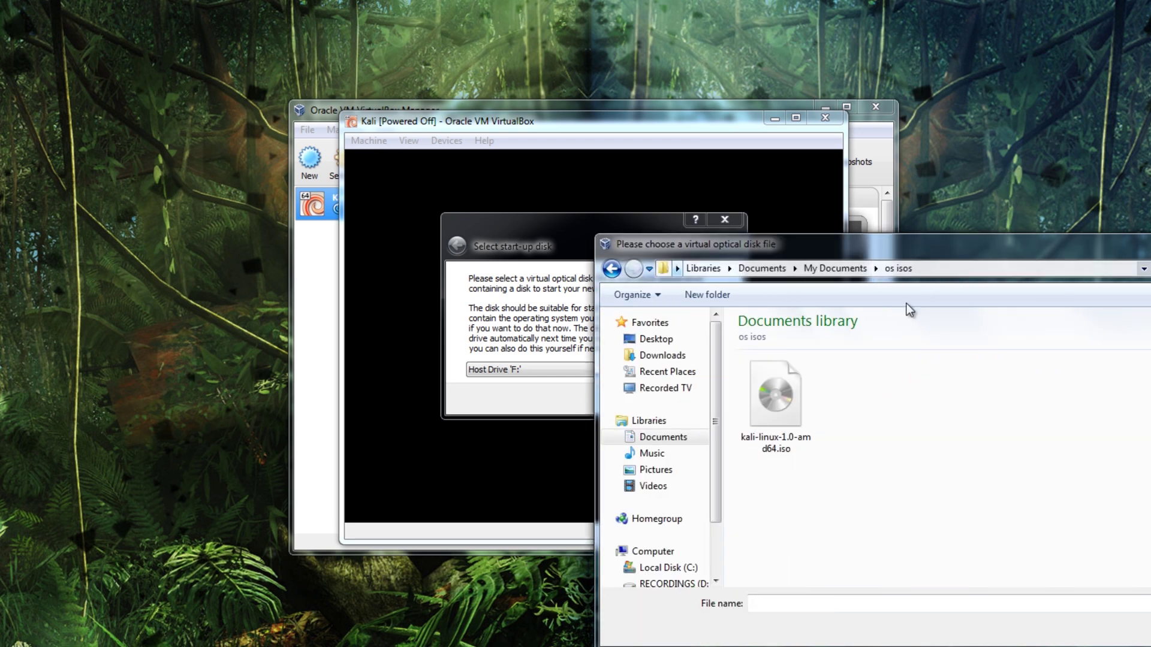
{"action": "double_click", "coordinate": [770, 403]}
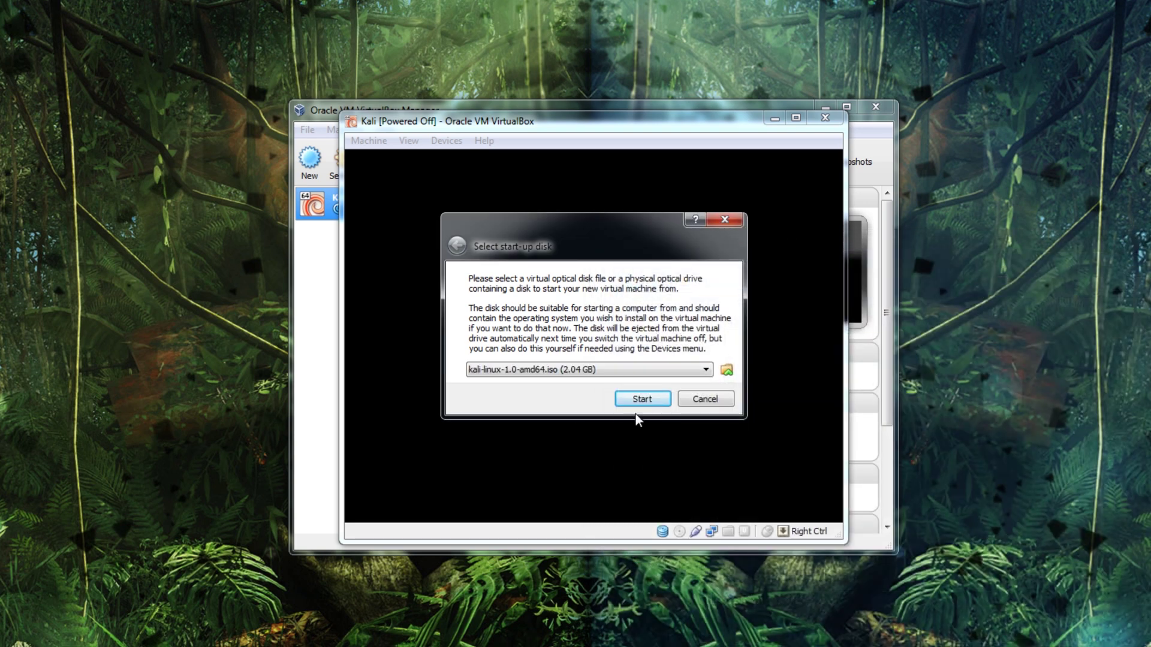
{"action": "left_click", "coordinate": [641, 399]}
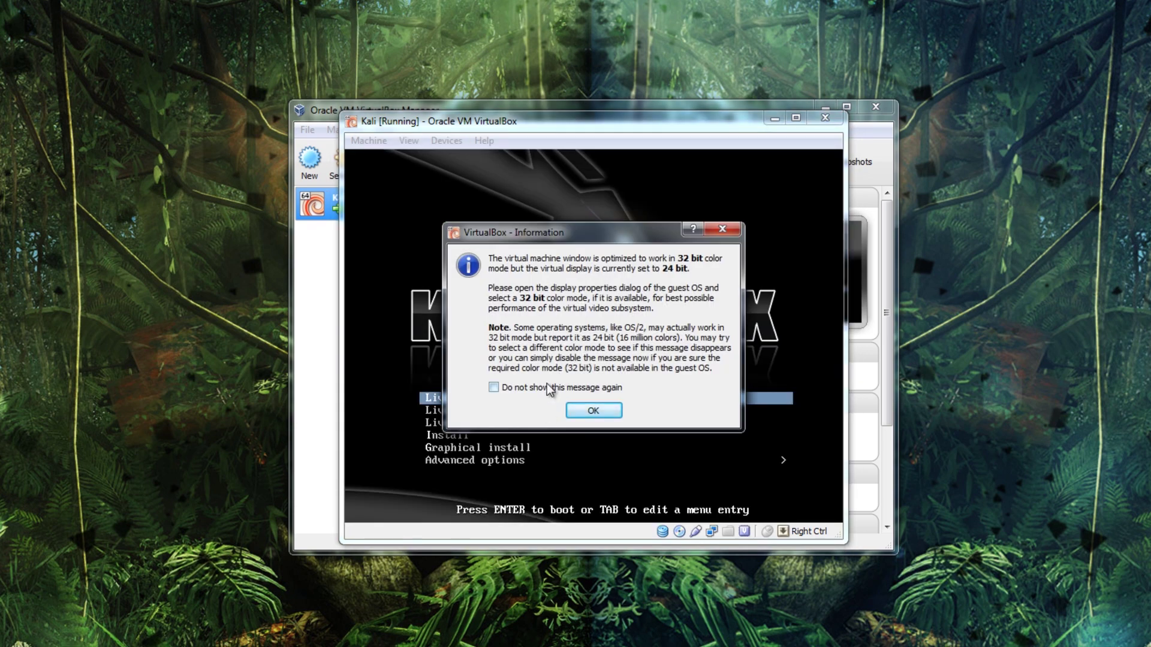
{"action": "left_click", "coordinate": [592, 411]}
- Capture the VM's input, boot the Install entry, and permanently dismiss the mouse integration notice
{"action": "left_click", "coordinate": [592, 401]}
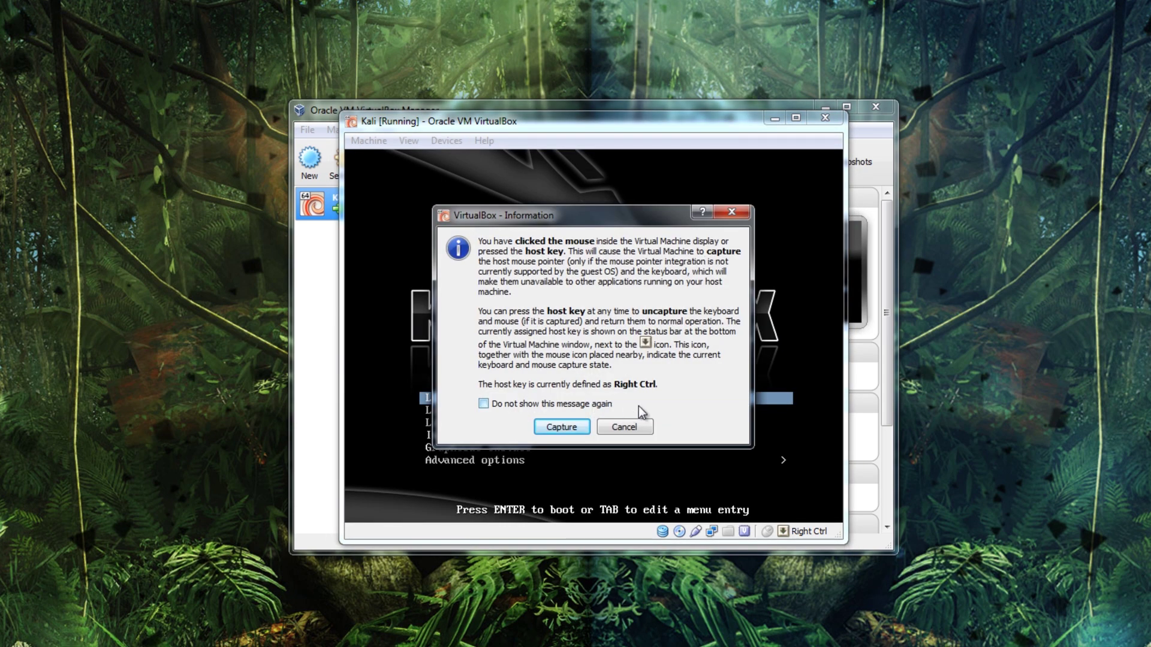
{"action": "left_click", "coordinate": [561, 427]}
{"action": "key", "text": "Down"}
{"action": "key", "text": "Down"}
{"action": "key", "text": "Down"}
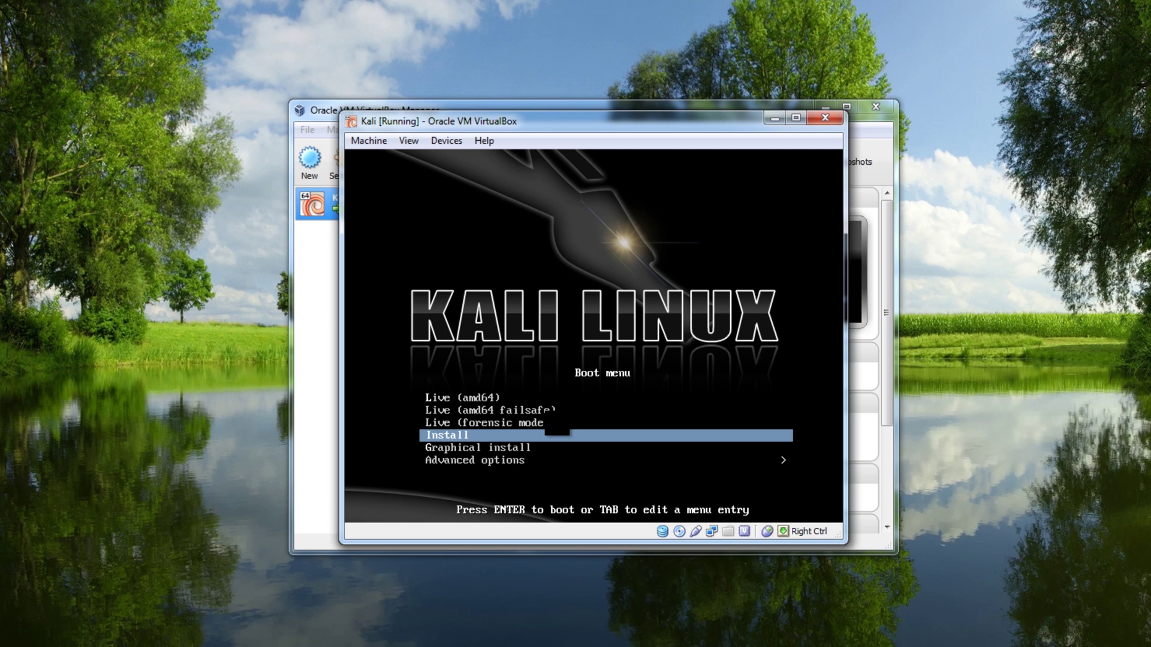
{"action": "key", "text": "Return"}
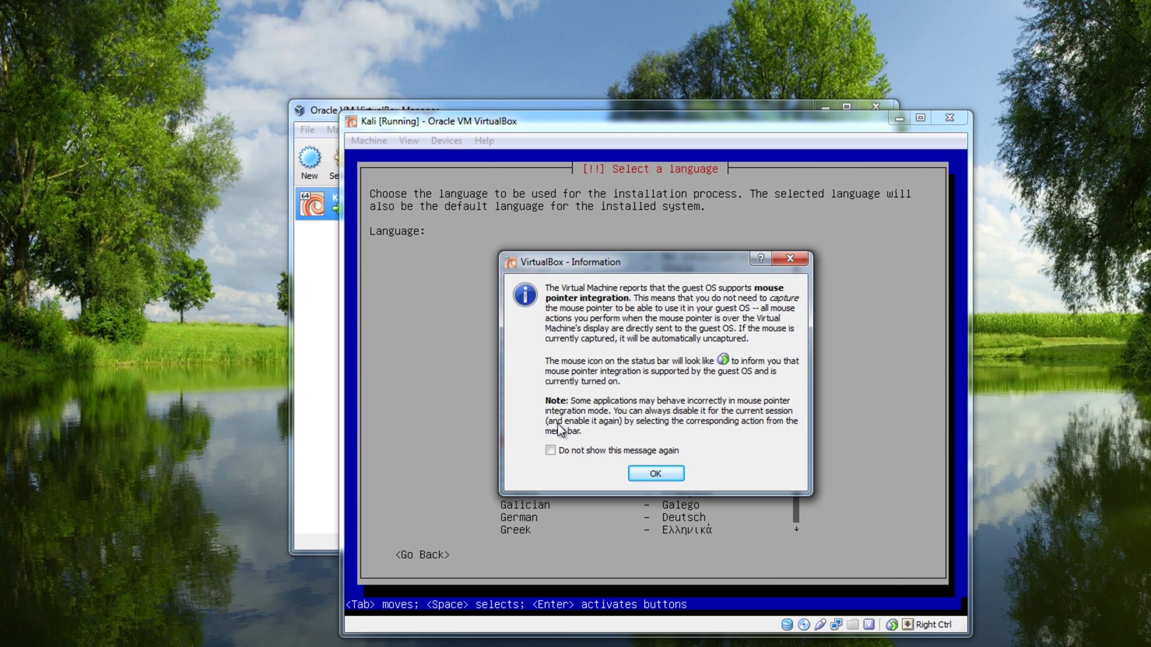
{"action": "left_click", "coordinate": [585, 454]}
{"action": "left_click", "coordinate": [653, 470]}
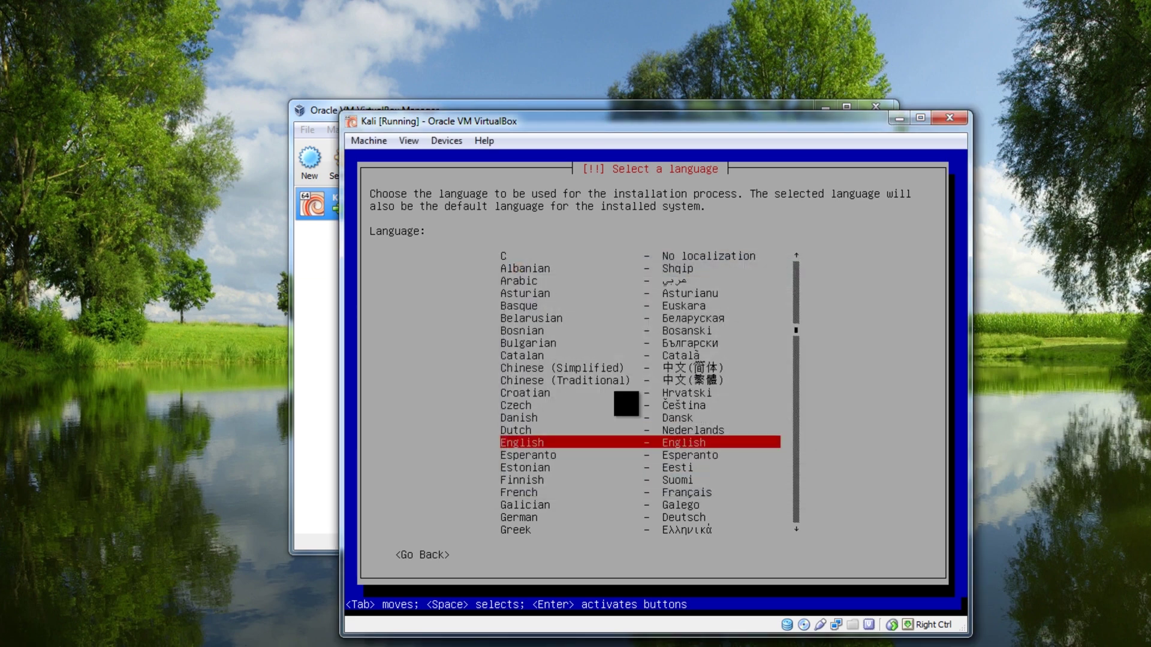
- Confirm English as the installer language and United Kingdom as the location
{"action": "key", "text": "Return"}
{"action": "key", "text": "Up"}
{"action": "key", "text": "Up"}
{"action": "key", "text": "Down"}
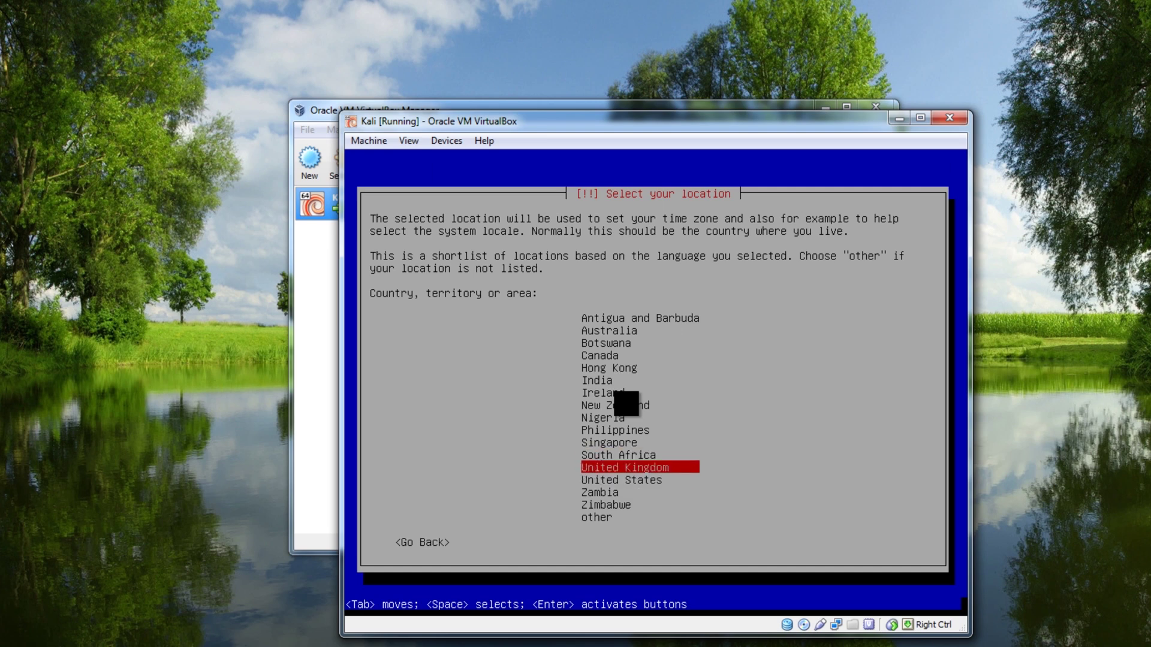
{"action": "key", "text": "Return"}
{"action": "key", "text": "Return"}
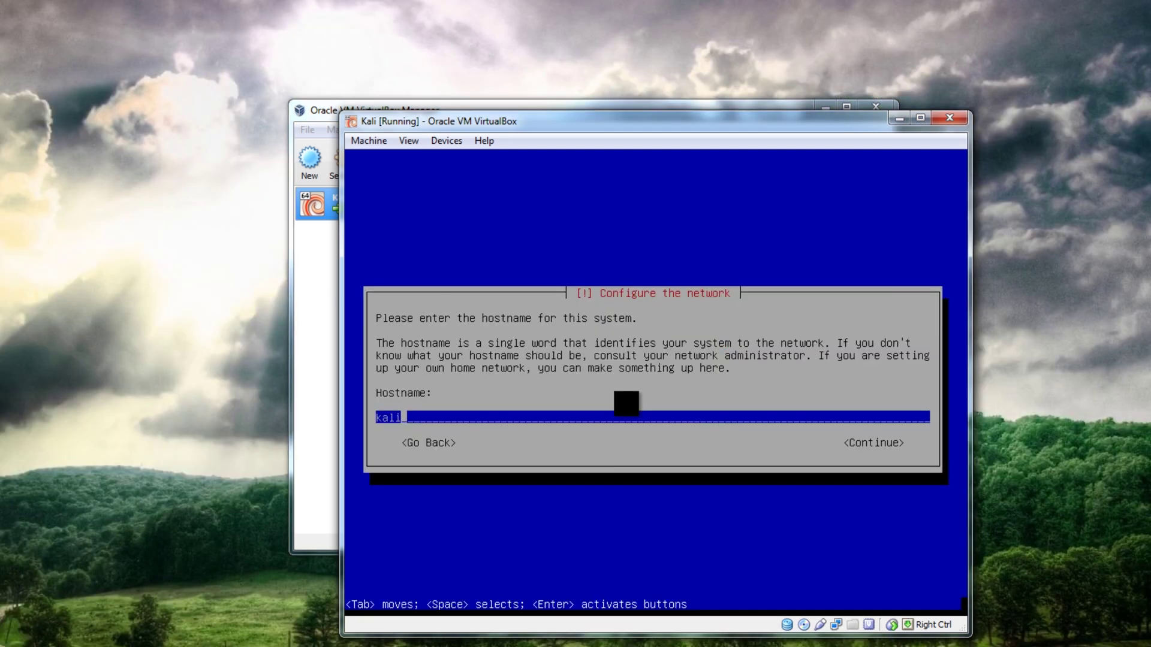
- Replace the default hostname kali with virtualboxkali and leave the domain name blank
{"action": "key", "text": "BackSpace"}
{"action": "key", "text": "BackSpace"}
{"action": "key", "text": "BackSpace"}
{"action": "key", "text": "BackSpace"}
{"action": "type", "text": "virtualboxk"}
{"action": "type", "text": "ali"}
{"action": "key", "text": "Return"}
{"action": "key", "text": "Return"}
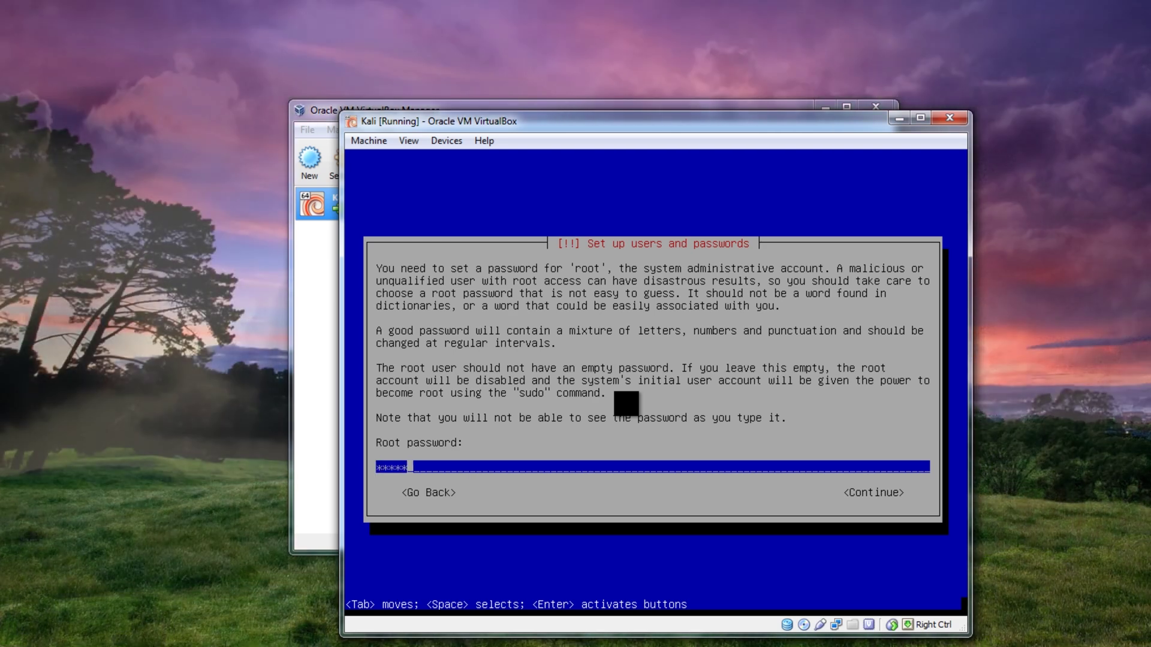
- Enter the root password and confirm it by typing it again
{"action": "type", "text": "t********"}
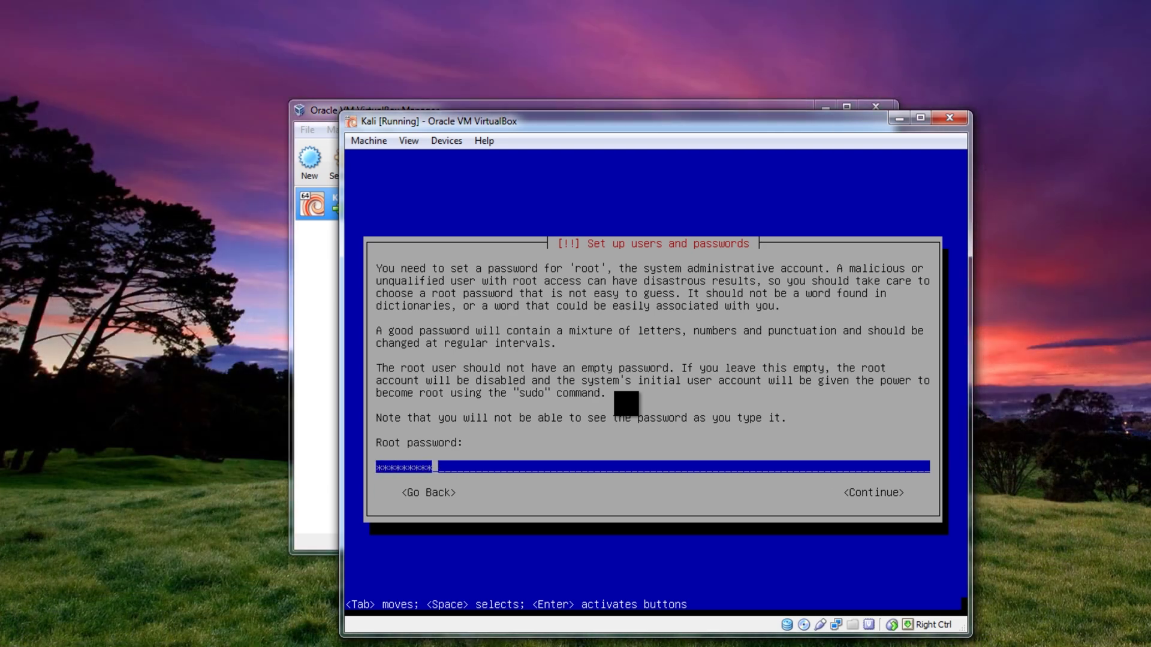
{"action": "key", "text": "Return"}
{"action": "type", "text": "*********"}
{"action": "key", "text": "Return"}
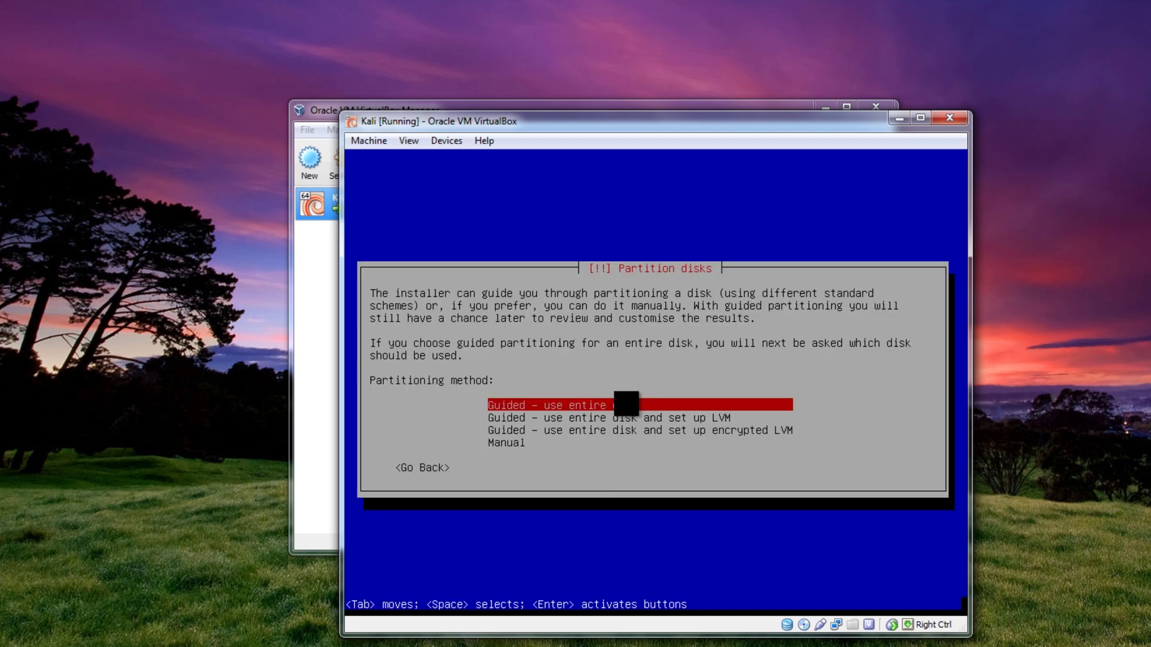
- Guided-partition the entire 42.9 GB VBOX disk with all files in one partition, writing changes
{"action": "key", "text": "Return"}
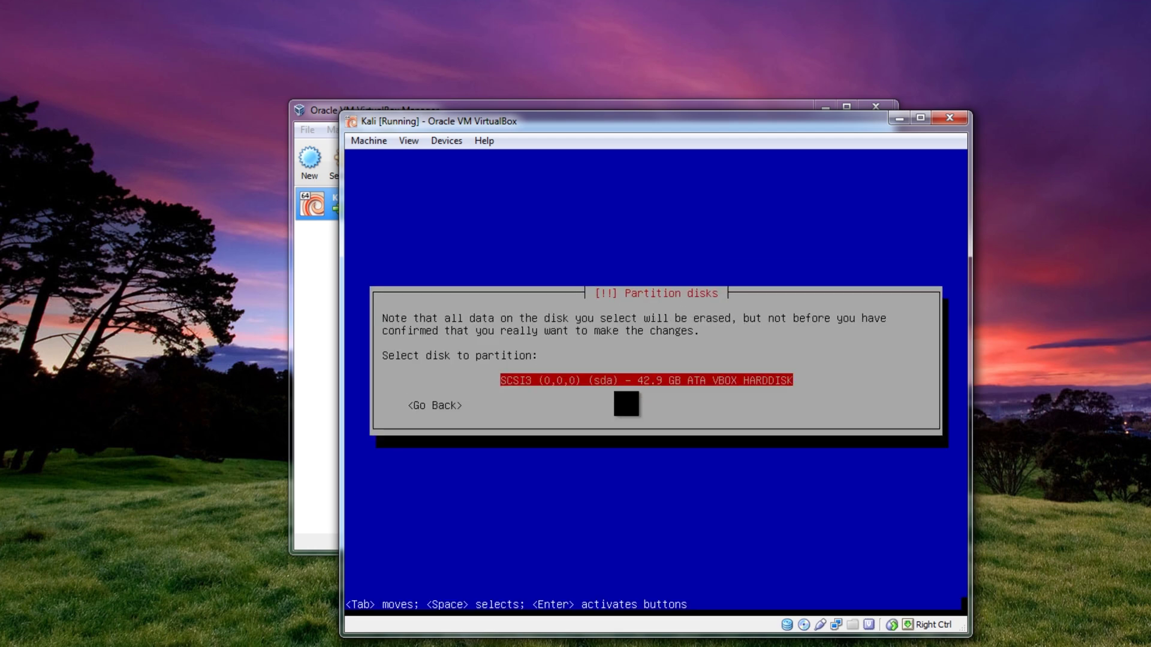
{"action": "key", "text": "Return"}
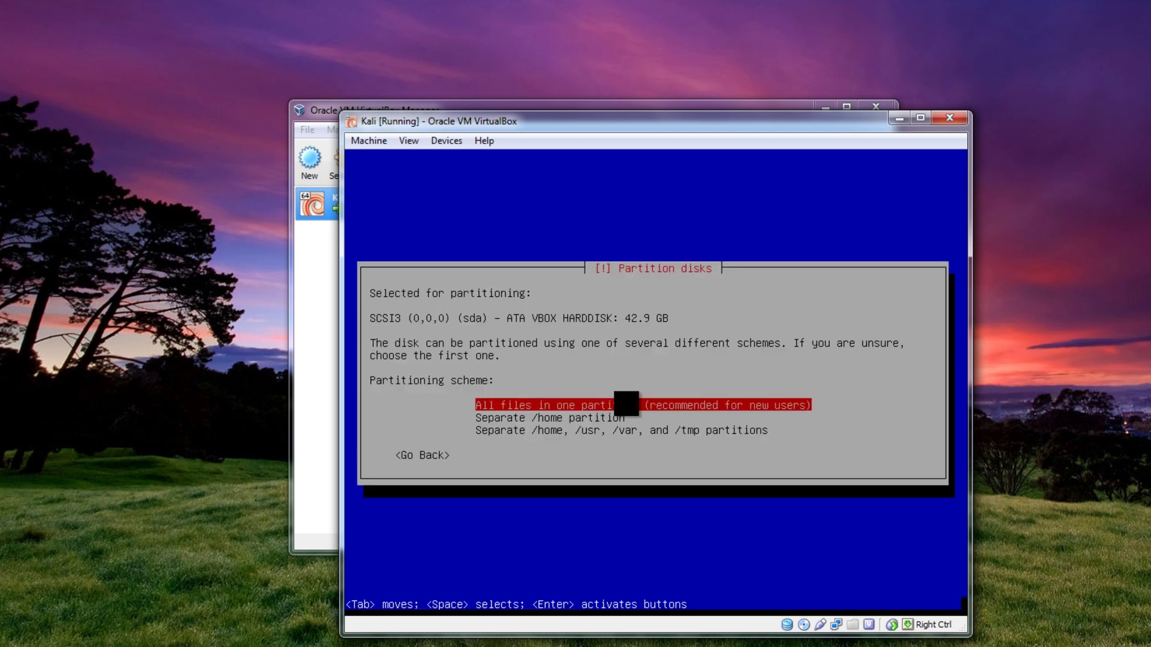
{"action": "key", "text": "Return"}
{"action": "key", "text": "Return"}
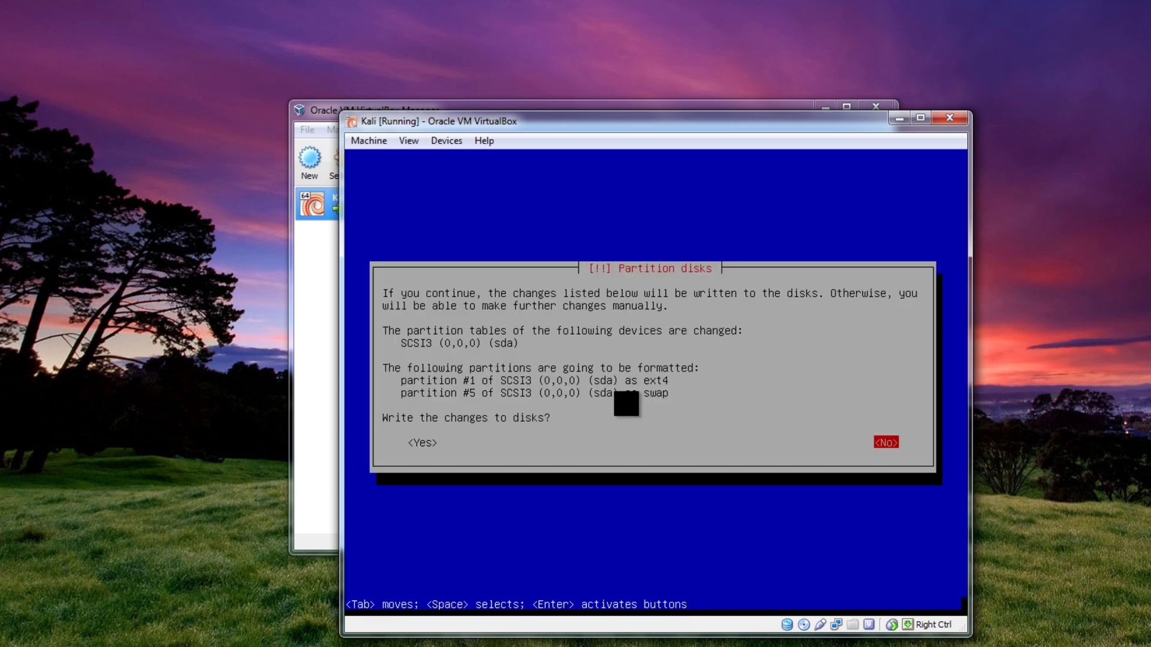
{"action": "key", "text": "Tab"}
{"action": "key", "text": "Return"}
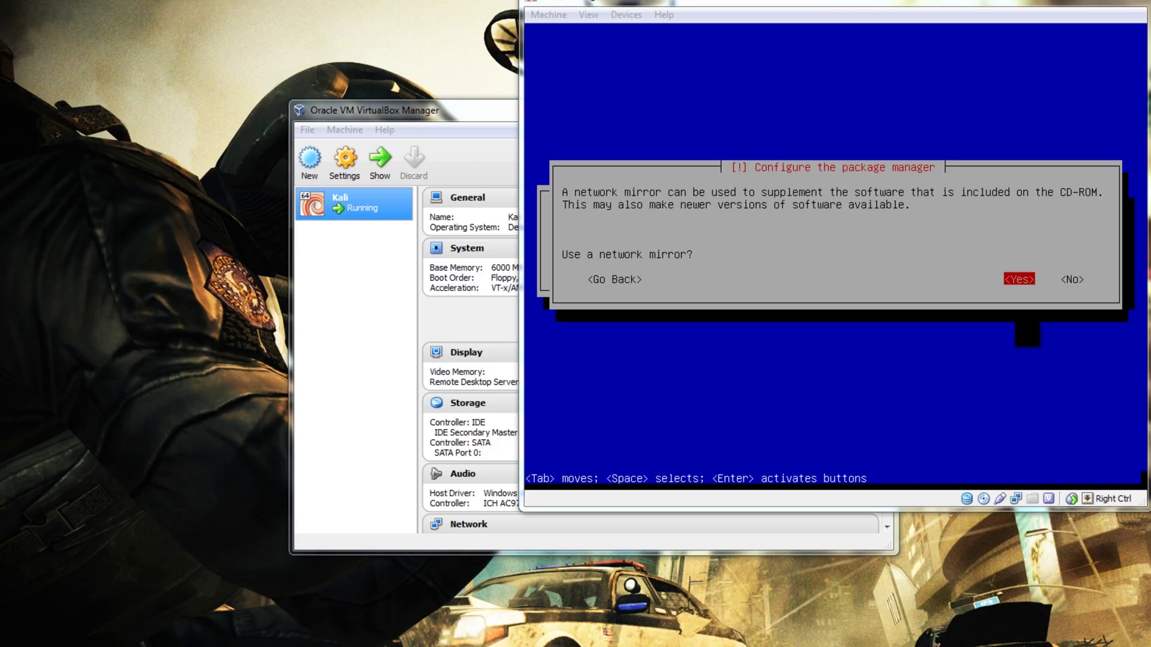
- Use a network mirror with no HTTP proxy, then install GRUB to the master boot record
{"action": "left_click", "coordinate": [1027, 333]}
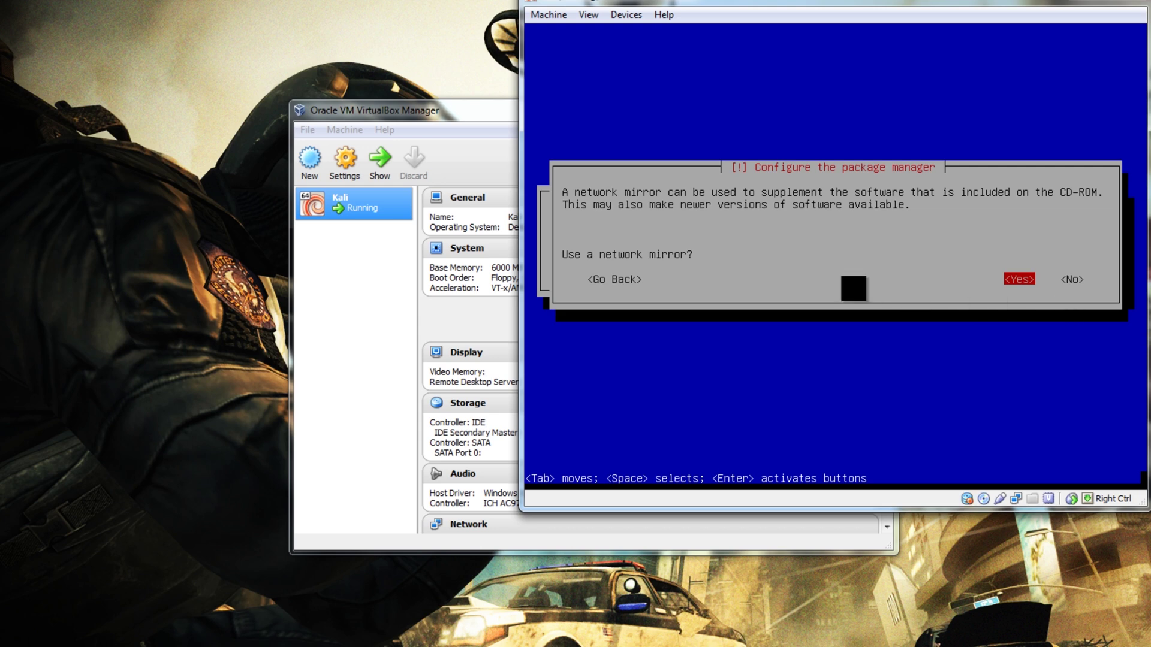
{"action": "key", "text": "Return"}
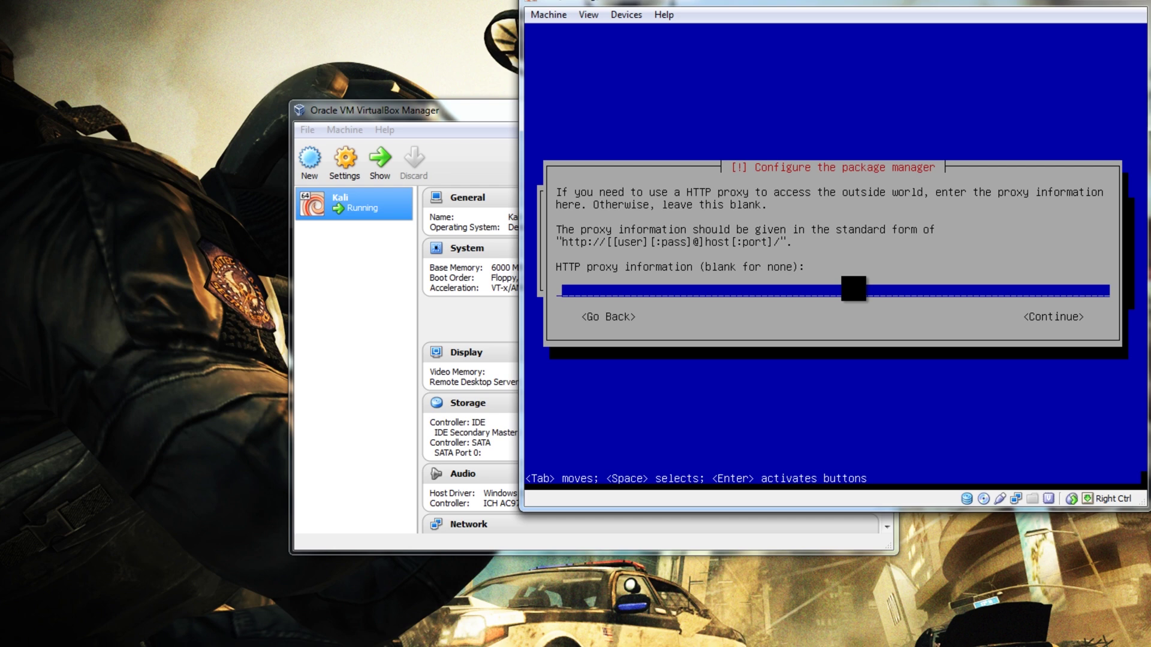
{"action": "key", "text": "Return"}
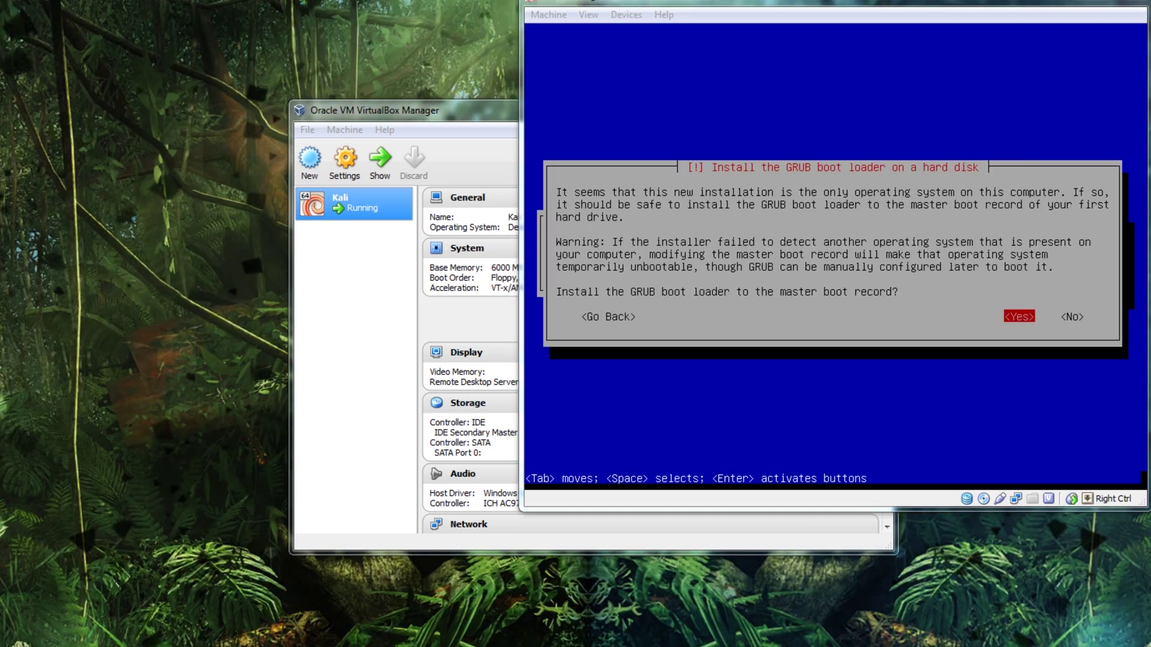
{"action": "left_click", "coordinate": [911, 353]}
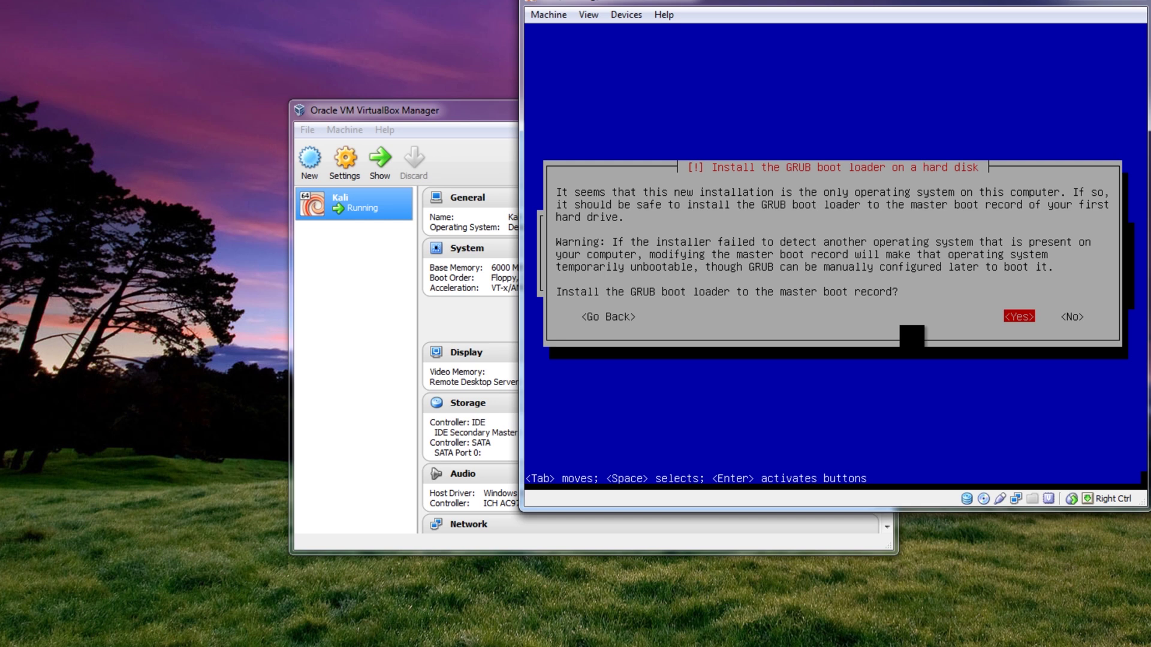
{"action": "key", "text": "Return"}
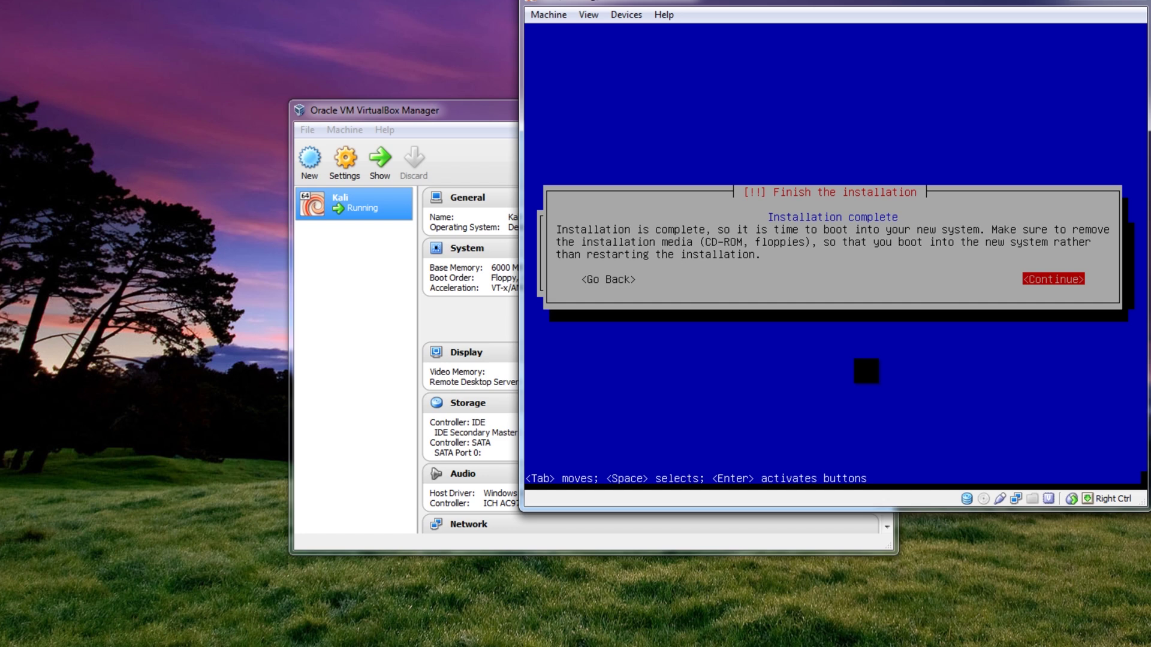
- Continue past Finish the installation so the VM reboots to the Kali login screen
{"action": "key", "text": "Return"}
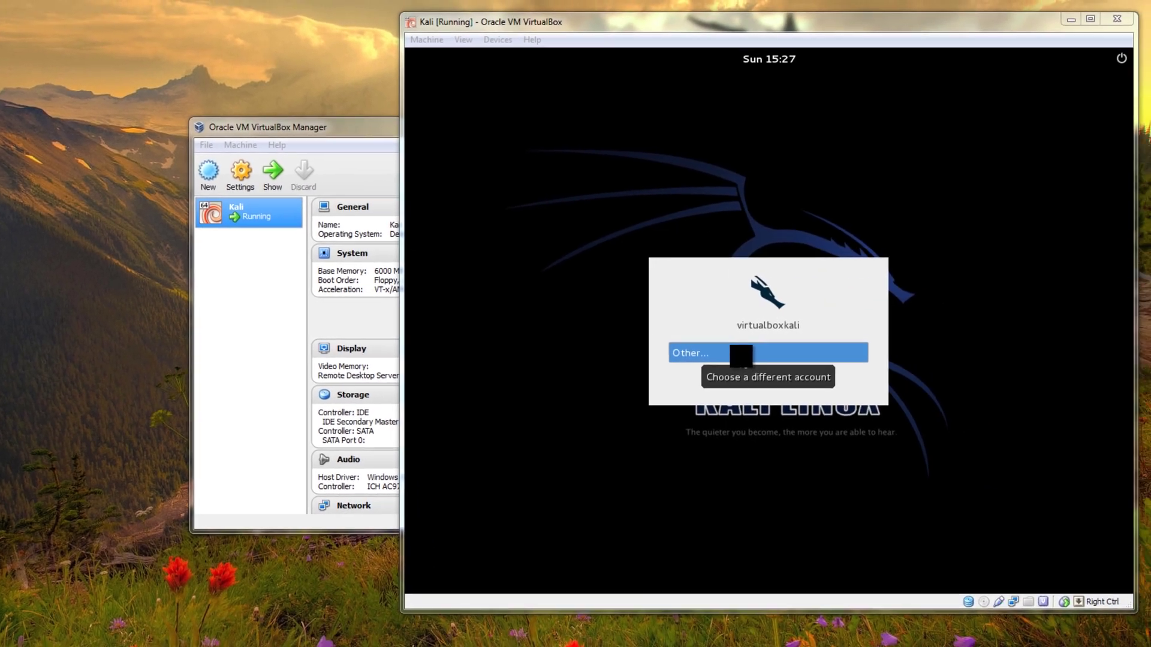
- Log in via Other... as root with the root password, then move the VM window left
{"action": "left_click", "coordinate": [809, 355]}
{"action": "type", "text": "root"}
{"action": "key", "text": "Return"}
{"action": "type", "text": "toor"}
{"action": "key", "text": "Return"}
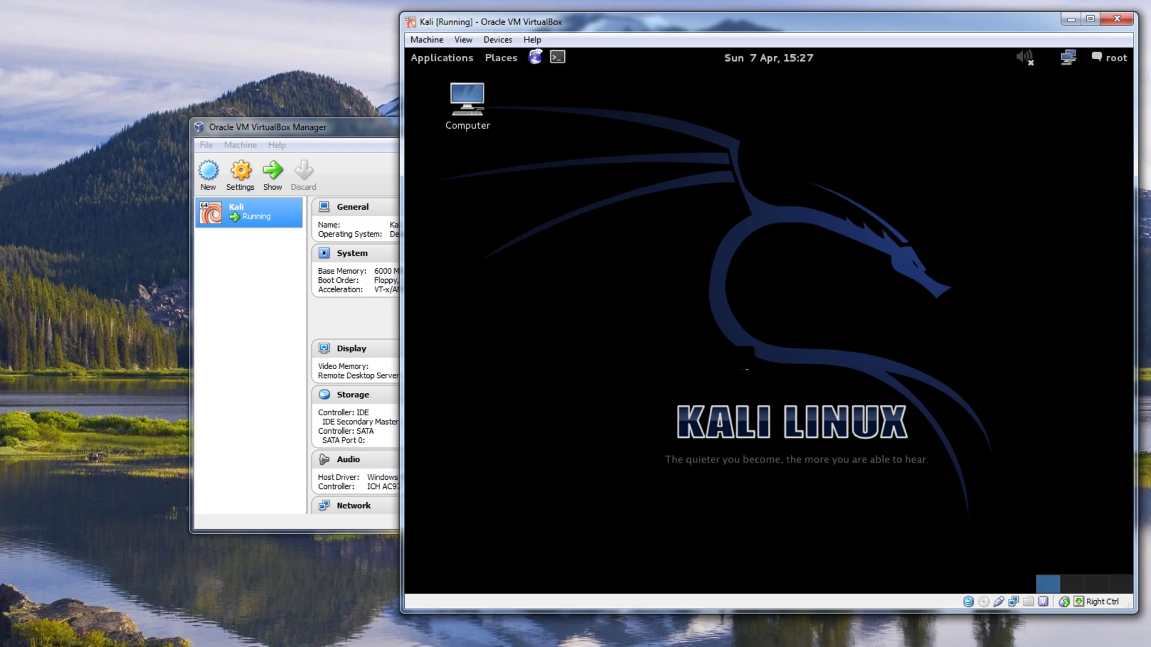
{"action": "left_click_drag", "start_coordinate": [791, 20], "coordinate": [504, 42]}
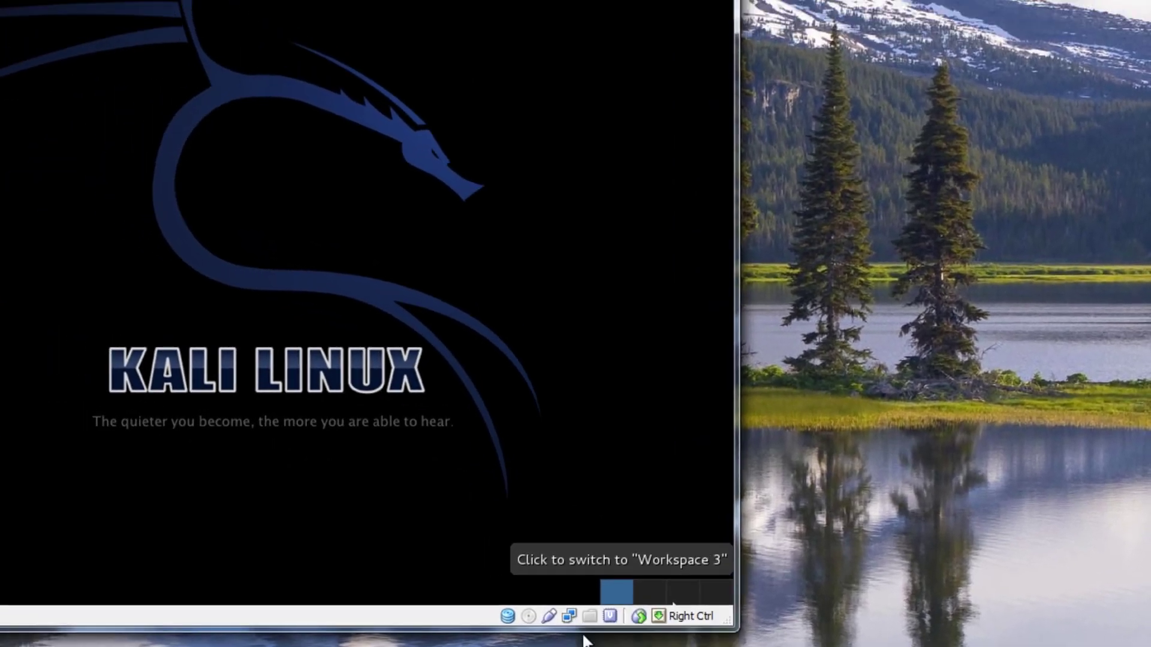
- Set the network adapter's attachment to Bridged Adapter in the settings dialog and close it
{"action": "left_click", "coordinate": [583, 636]}
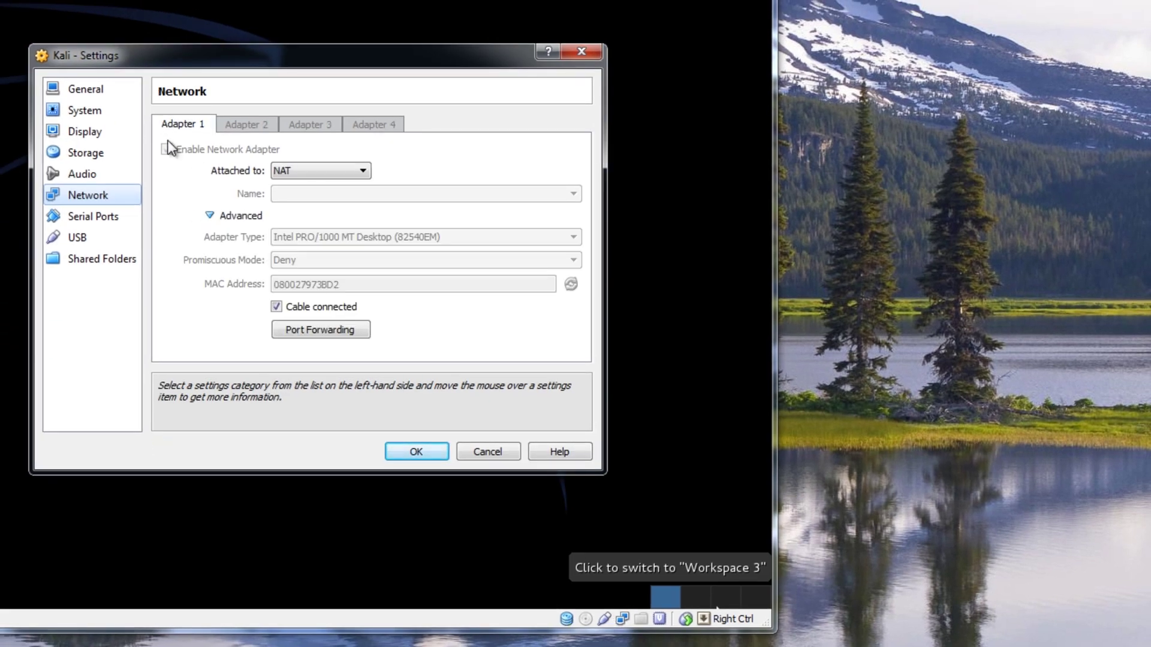
{"action": "left_click", "coordinate": [327, 175]}
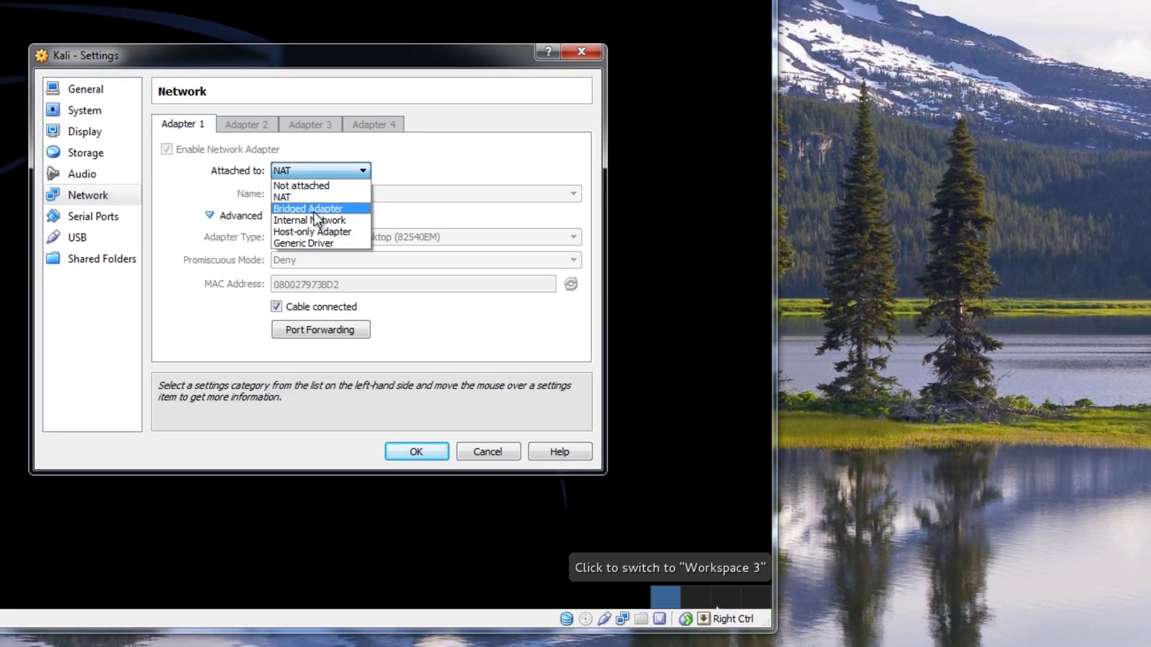
{"action": "left_click", "coordinate": [315, 209]}
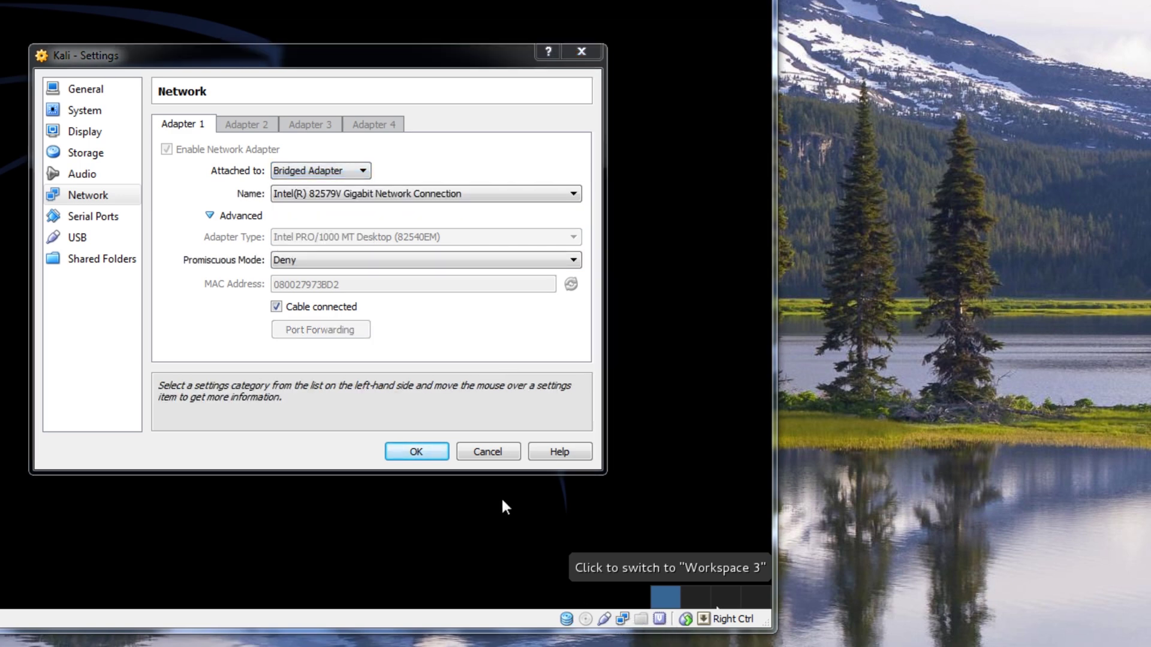
{"action": "left_click", "coordinate": [479, 454]}
- Reopen Network Adapters from the status-bar network icon and switch Adapter 1 to Bridged Adapter
{"action": "right_click", "coordinate": [606, 617]}
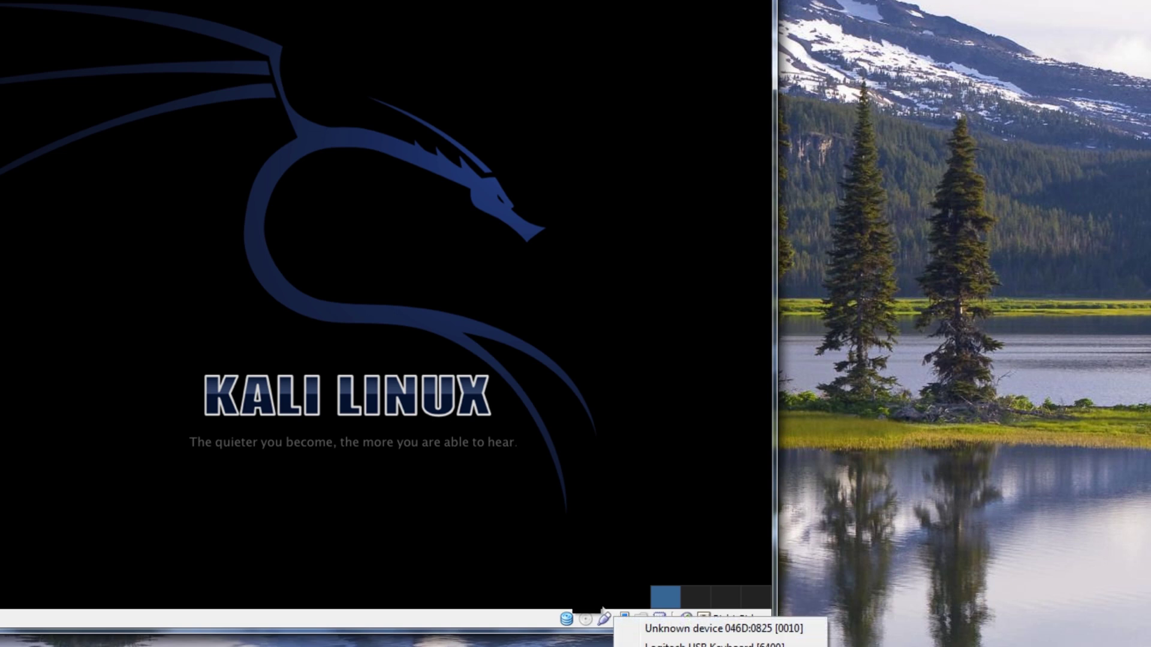
{"action": "left_click", "coordinate": [591, 616]}
{"action": "right_click", "coordinate": [622, 620]}
{"action": "left_click", "coordinate": [666, 628]}
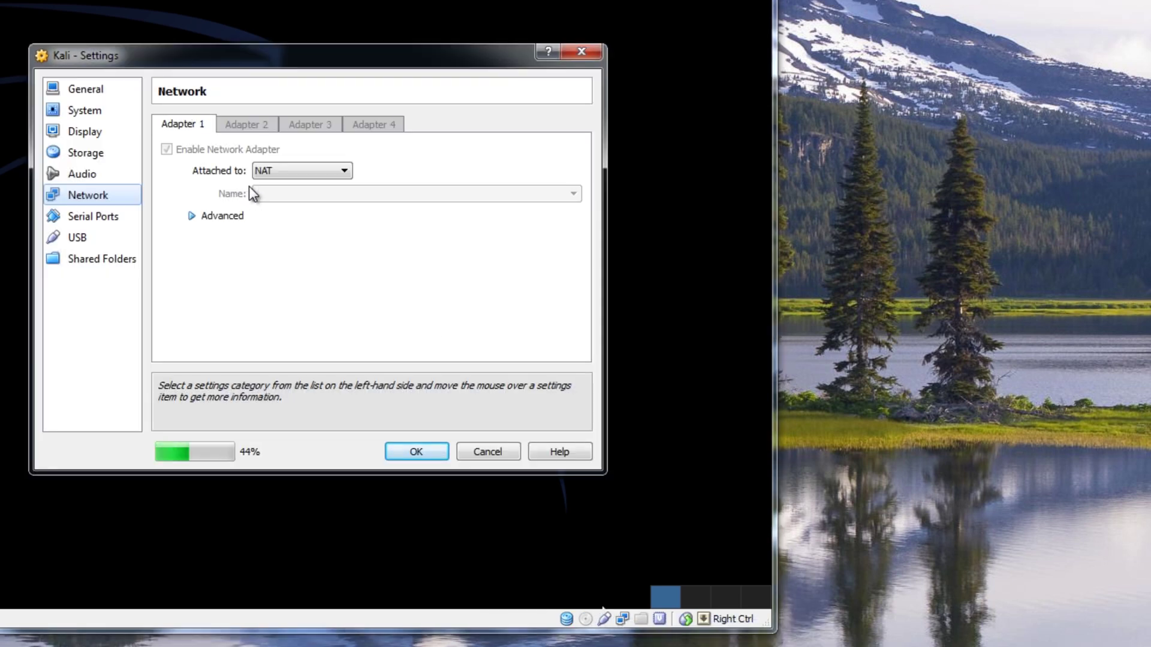
{"action": "left_click", "coordinate": [328, 170]}
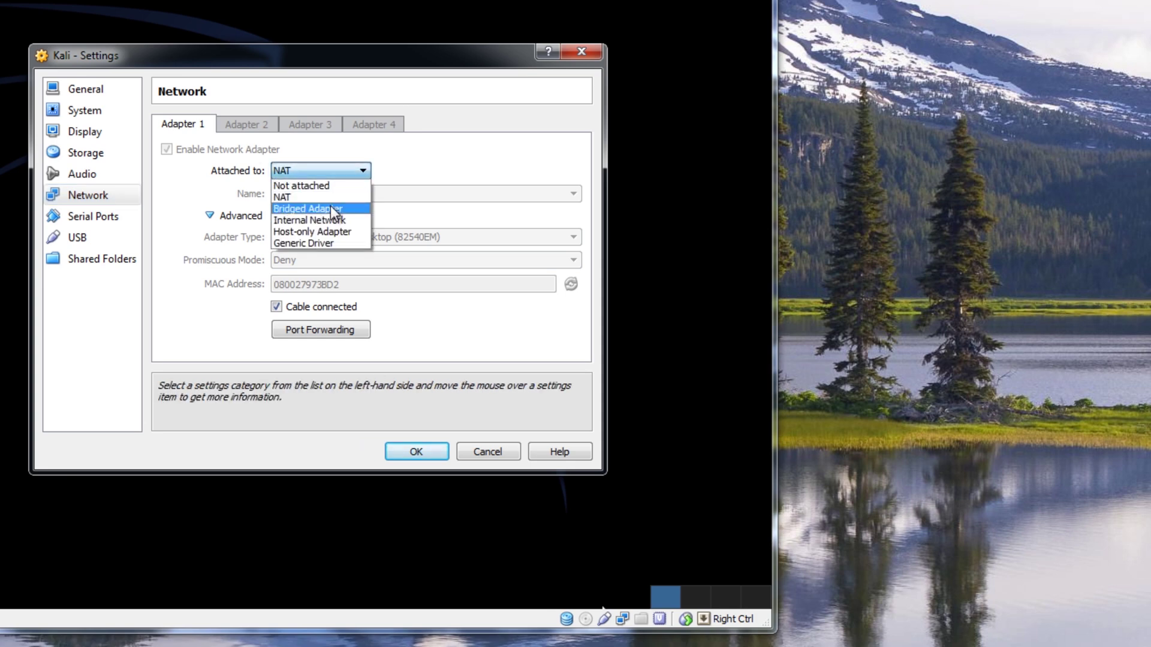
{"action": "left_click", "coordinate": [331, 208]}
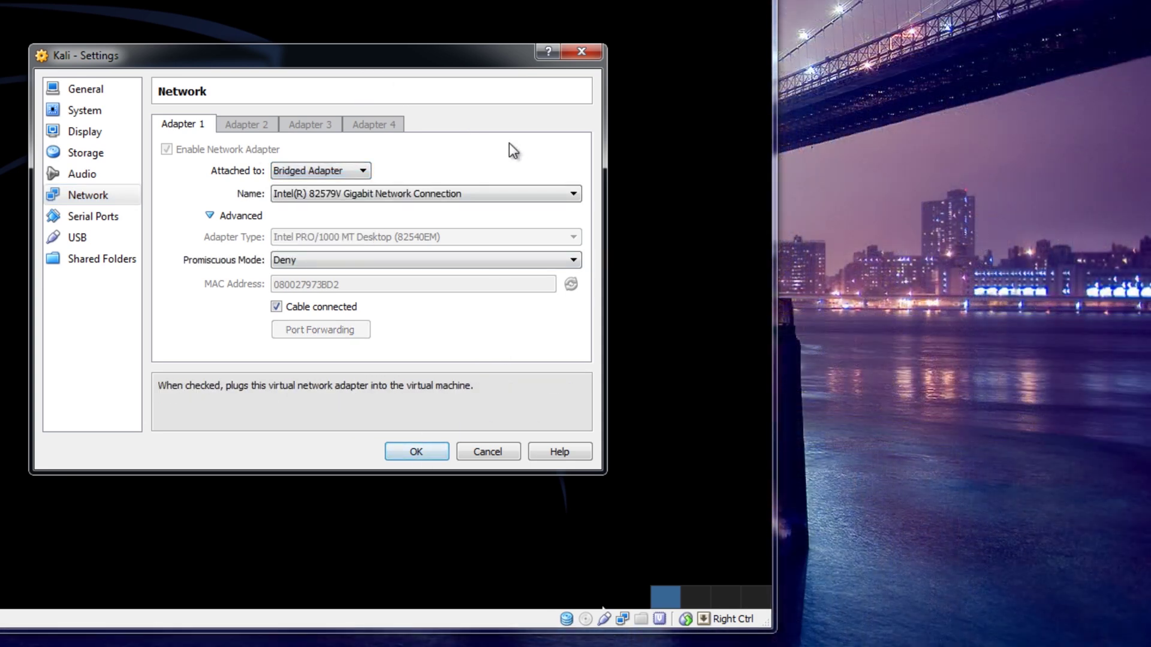